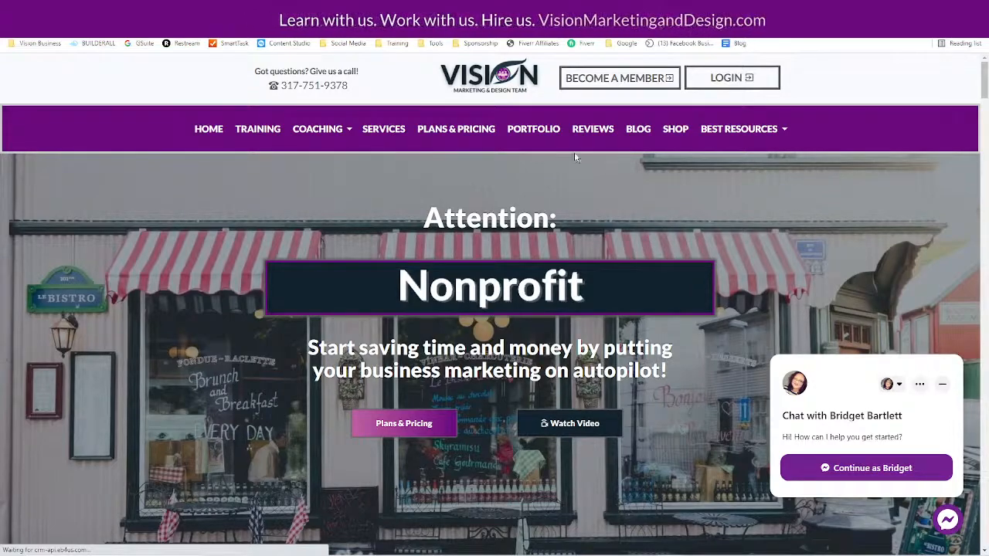
Open the plans and pricing page and examine the team benefits, Builderall trial and membership offers
click(462, 131)
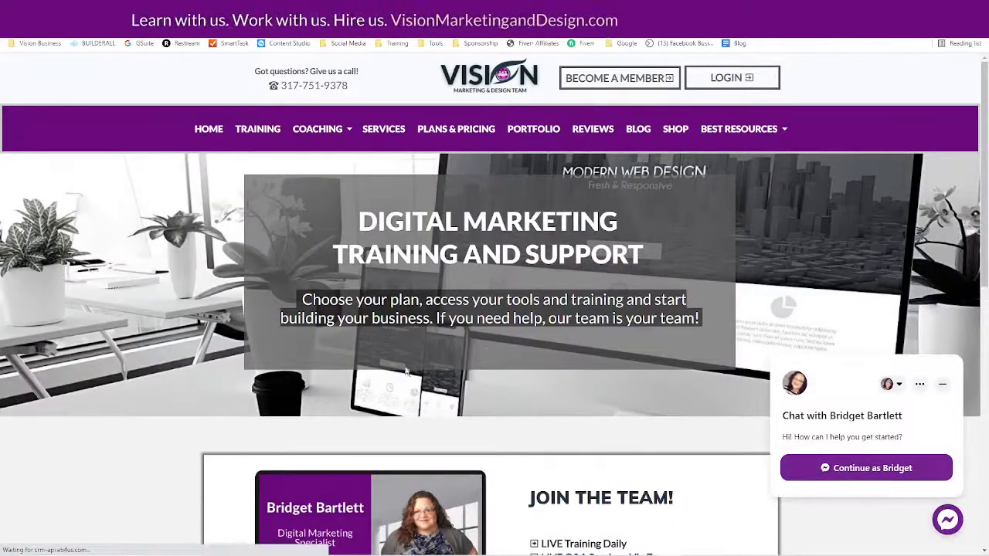
scroll(106, 371, down, 5)
scroll(217, 293, down, 1)
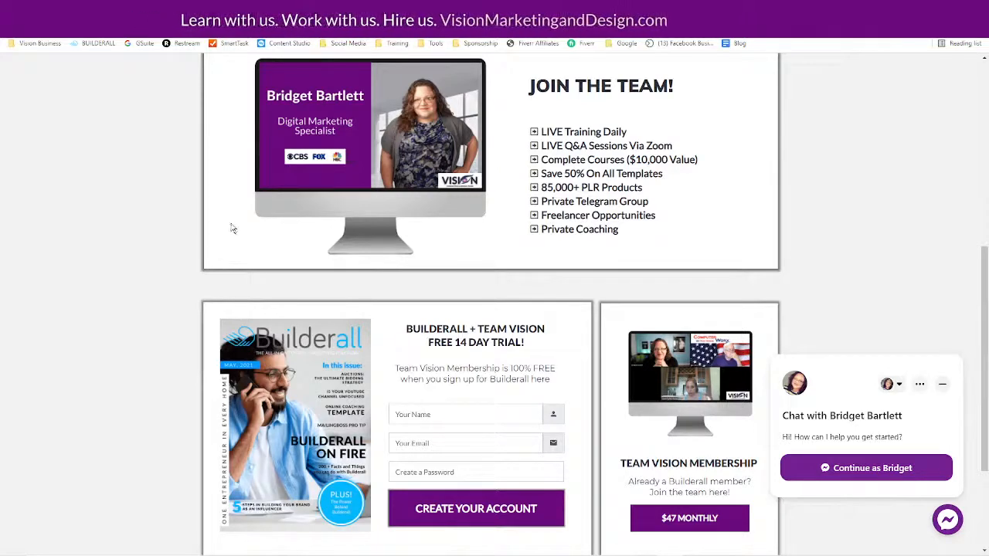
scroll(130, 375, down, 2)
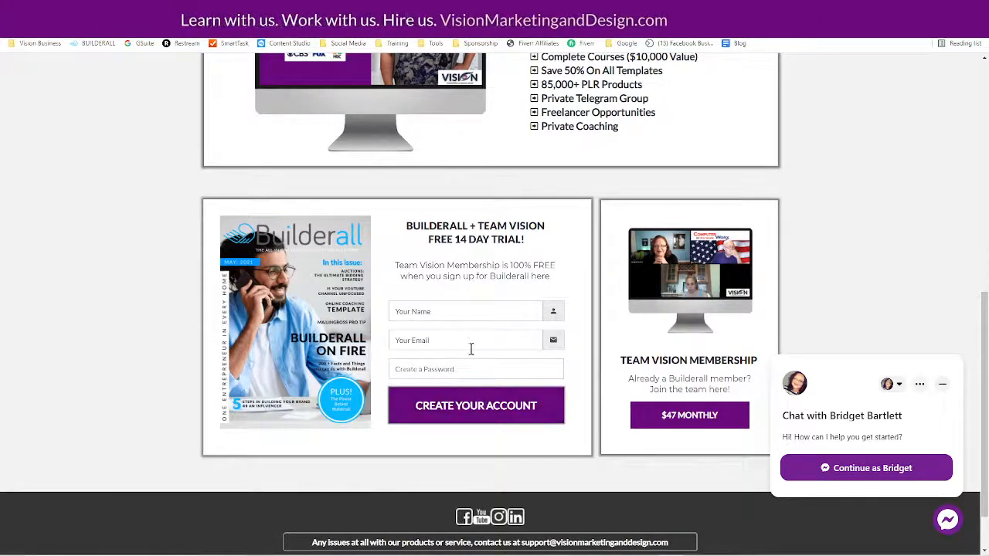
scroll(510, 345, up, 8)
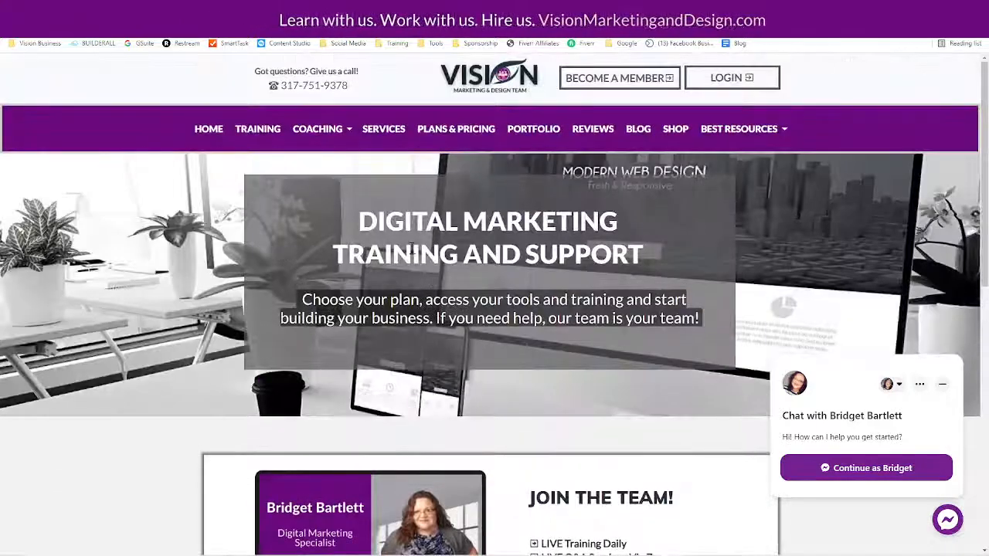
Visit the members' login page, switch to the template shop, and look through the funnel templates on offer
click(721, 85)
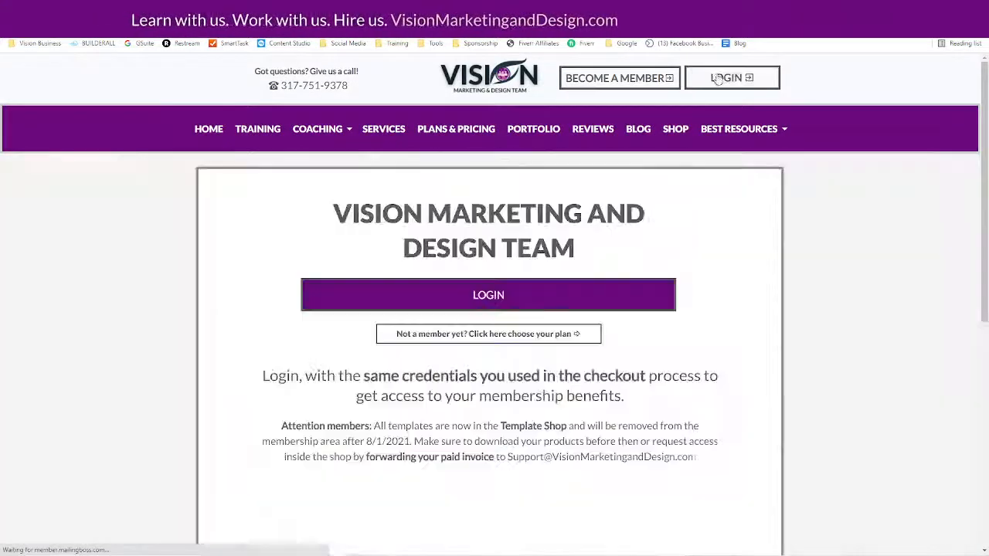
click(674, 129)
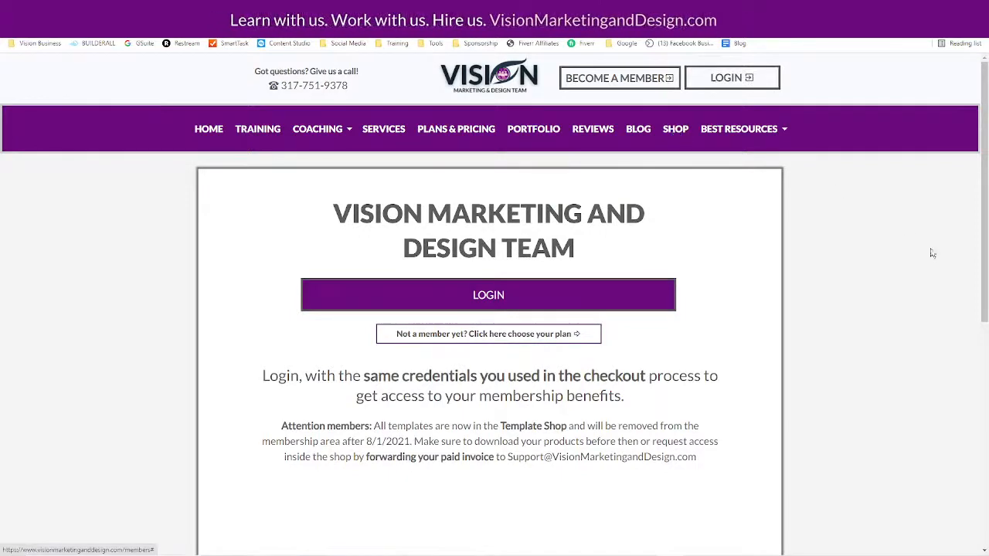
scroll(820, 255, down, 6)
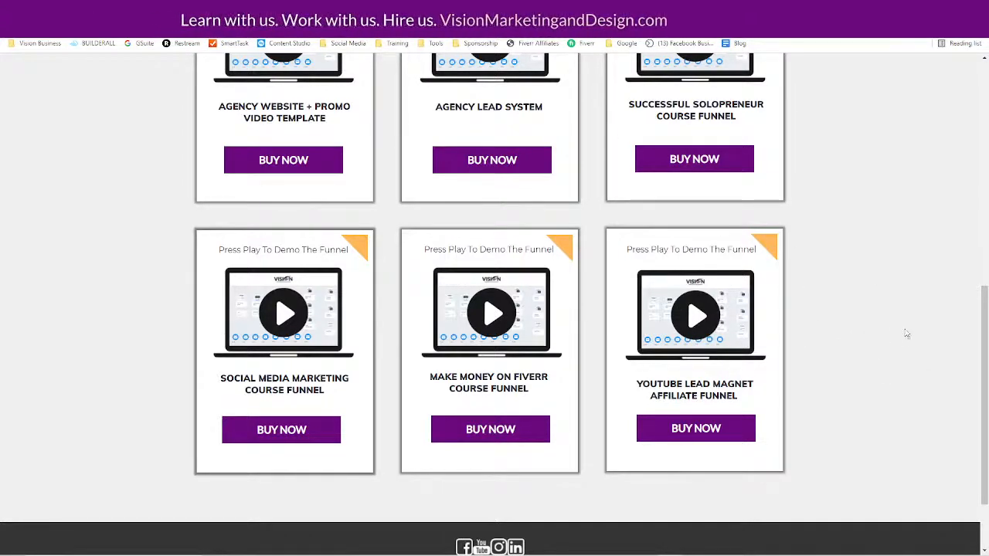
scroll(838, 325, up, 10)
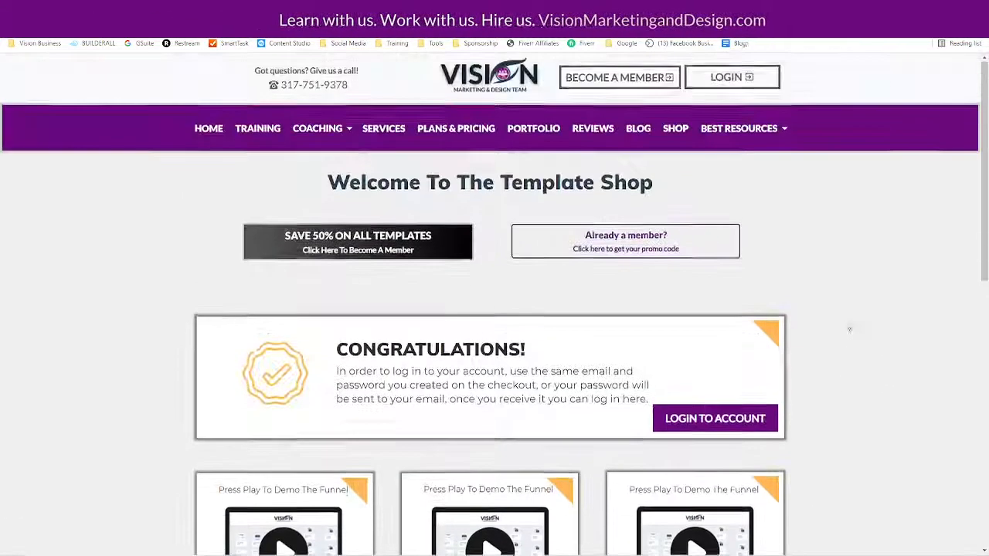
Sign in to the member area with the saved credentials and look over the options on the welcome page
click(730, 79)
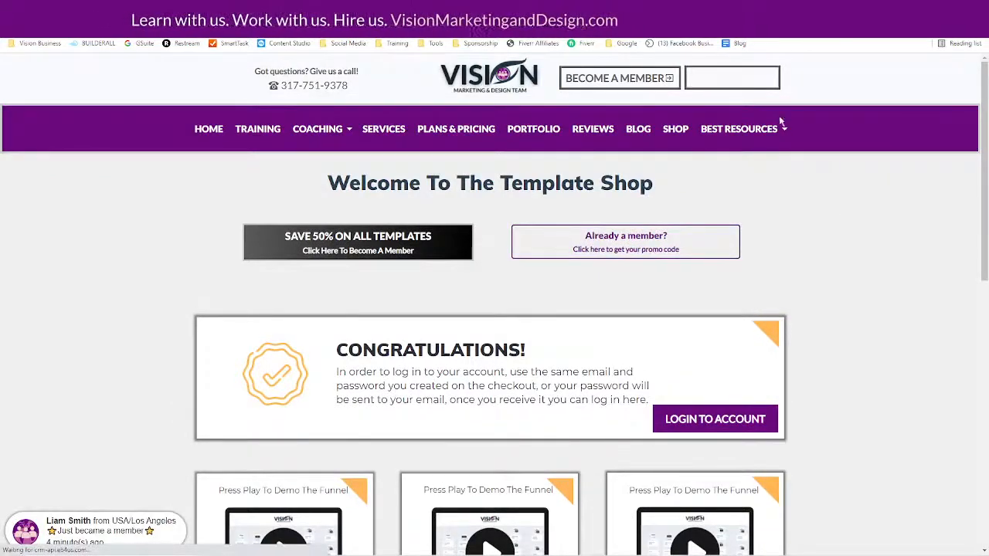
click(436, 301)
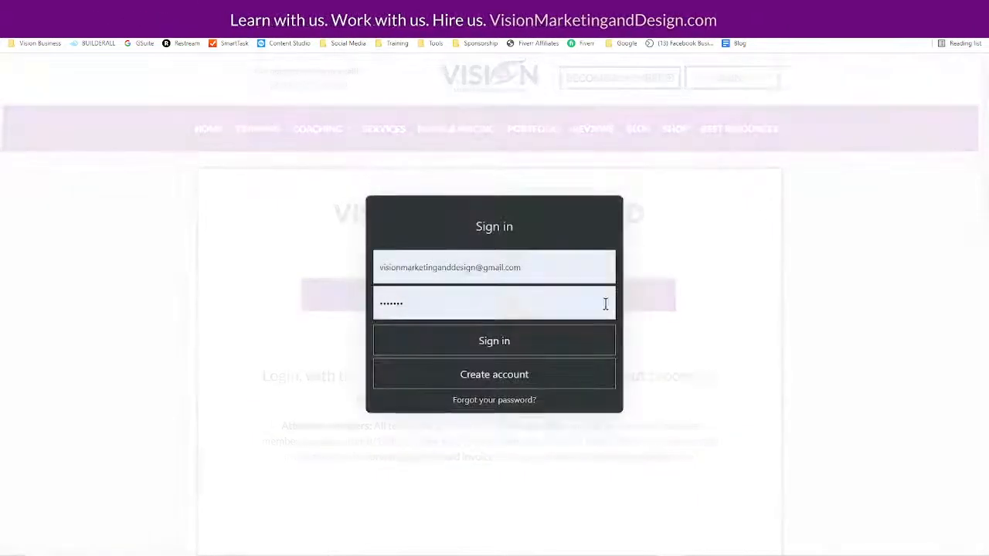
click(501, 350)
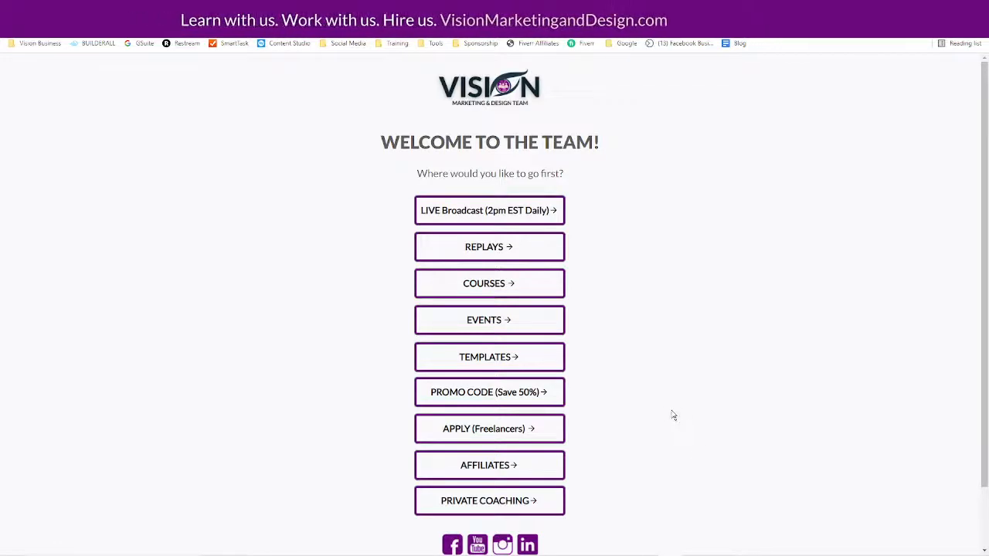
scroll(673, 416, down, 1)
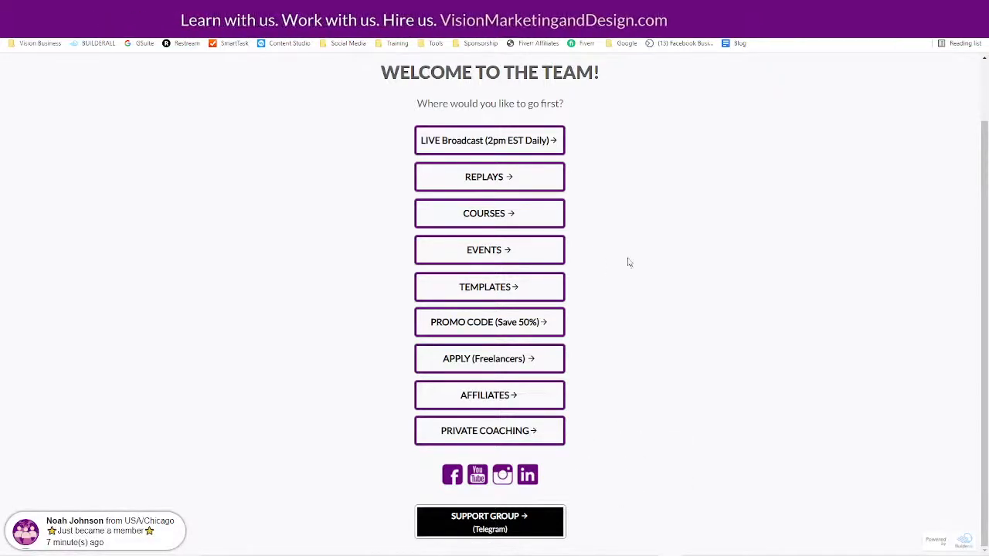
scroll(649, 269, up, 1)
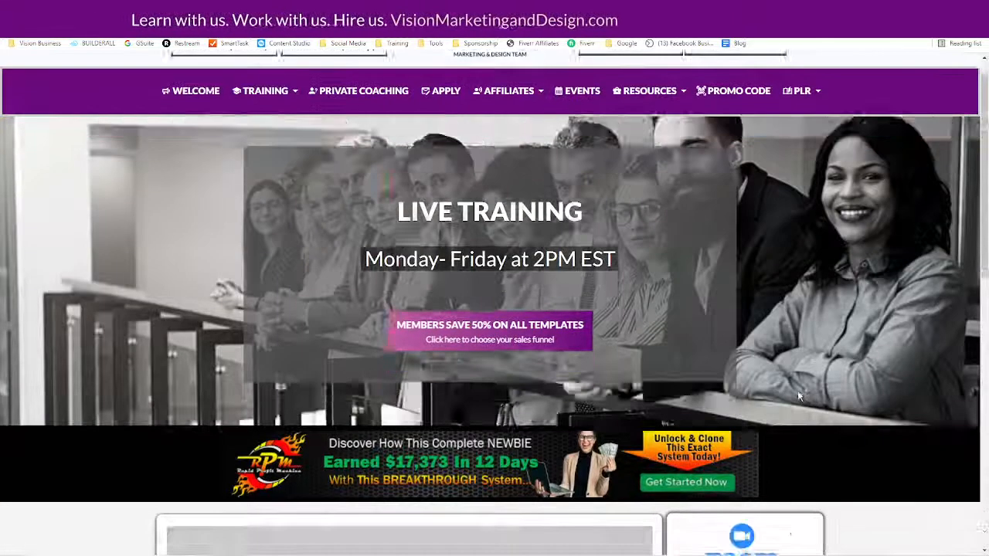
Join the webinar on the live training page under the saved attendee name
scroll(430, 364, down, 6)
click(283, 290)
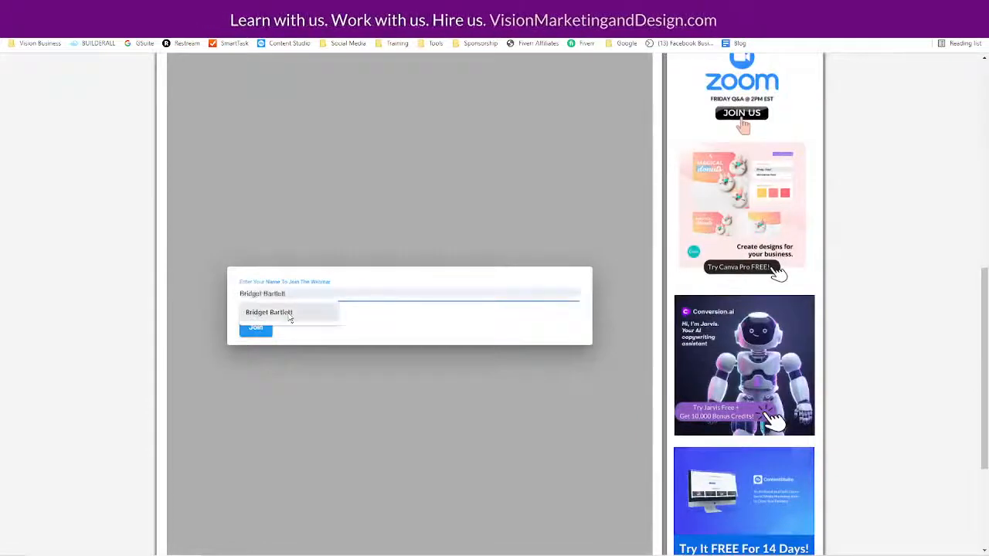
click(290, 313)
click(255, 329)
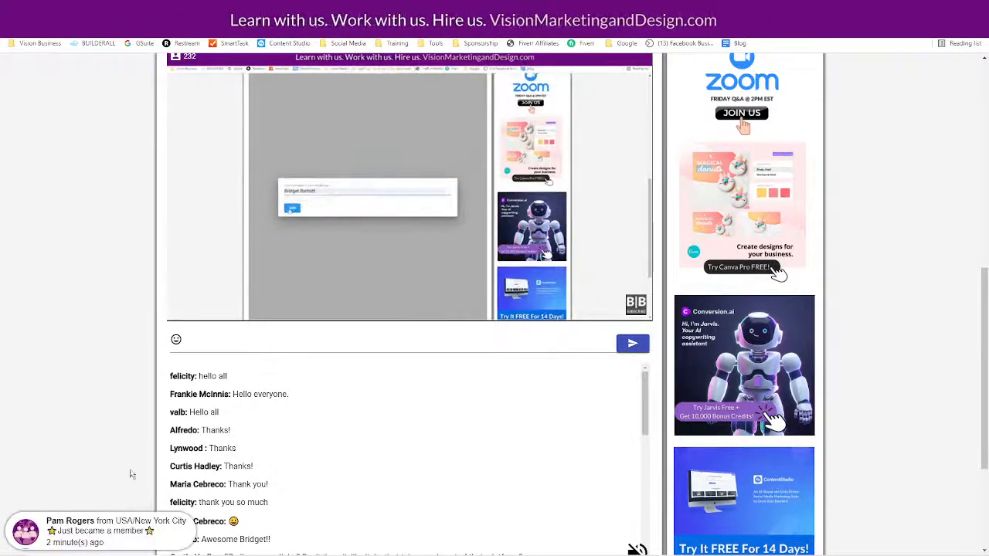
Look over the live broadcast, its chat and the surrounding offers on the live training page
scroll(126, 425, down, 1)
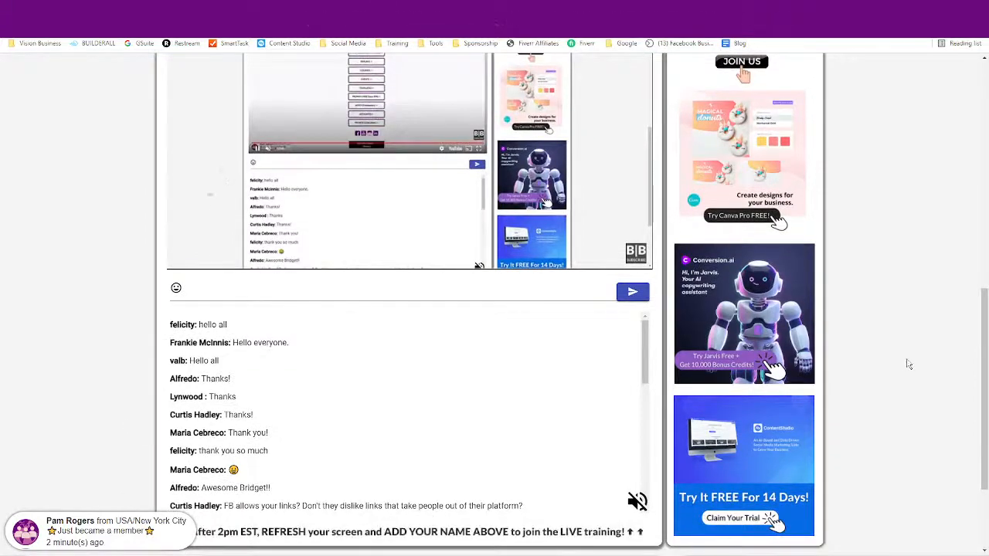
scroll(906, 359, up, 3)
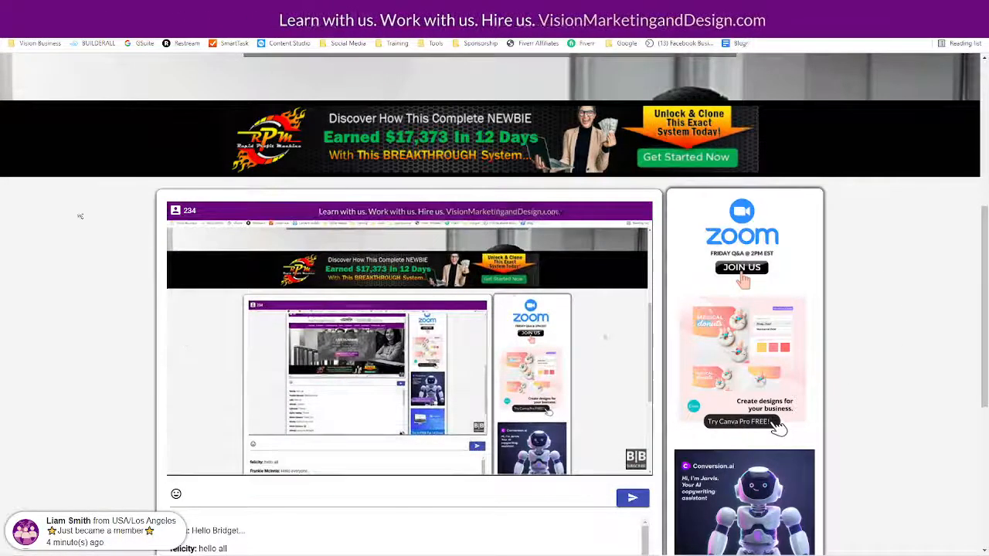
scroll(82, 335, down, 2)
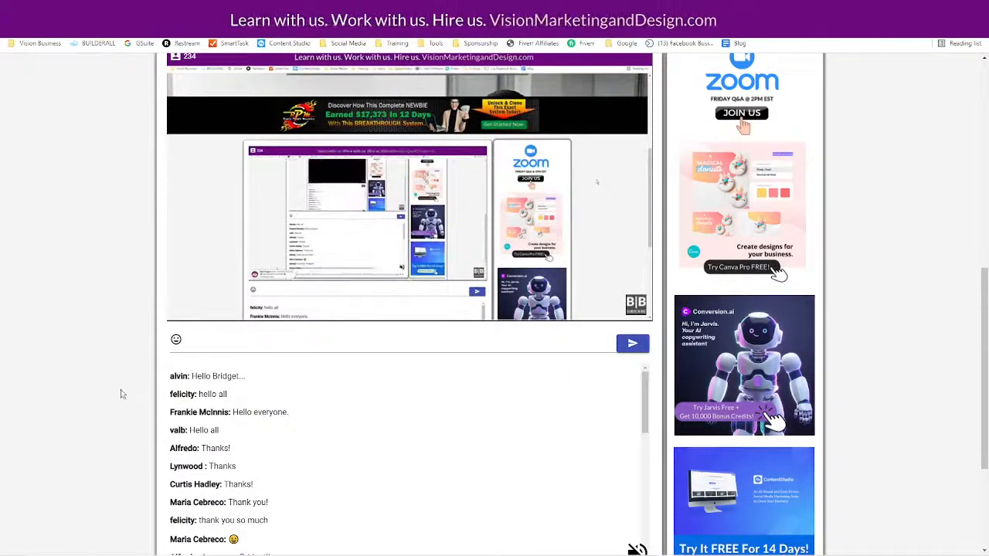
scroll(121, 395, up, 7)
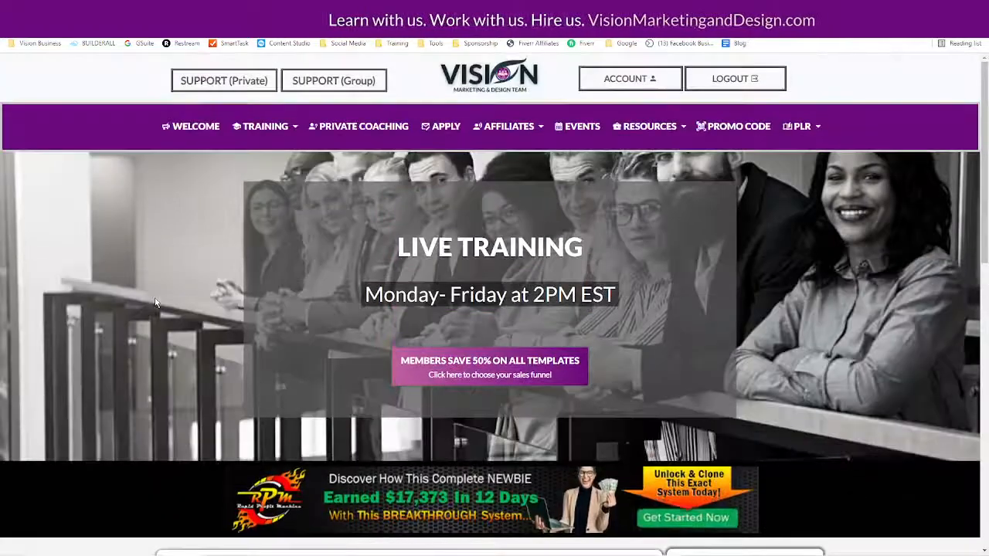
Open the affiliate resources page and examine the affiliate access links, inspirational quote graphics and resources download
mouse_move(523, 128)
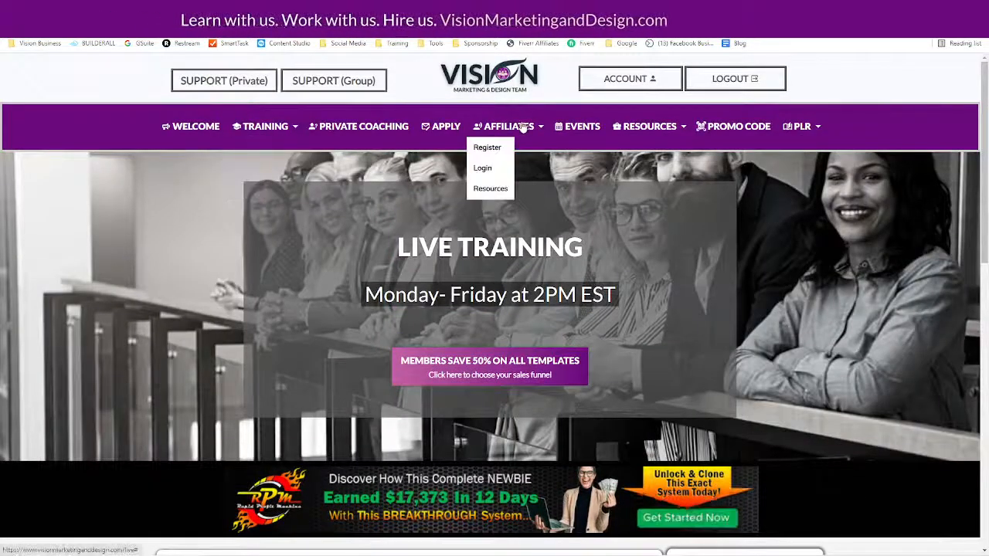
click(492, 188)
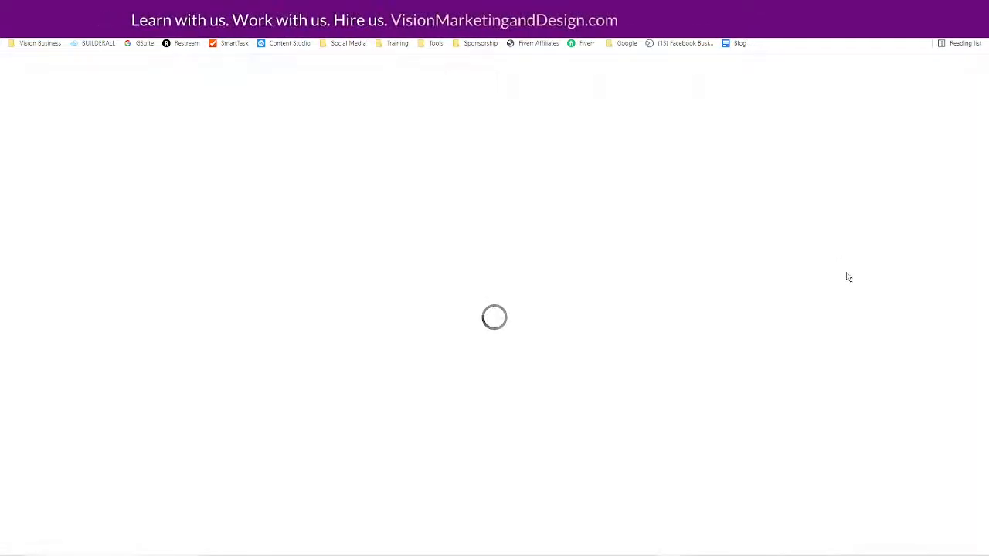
scroll(866, 348, down, 1)
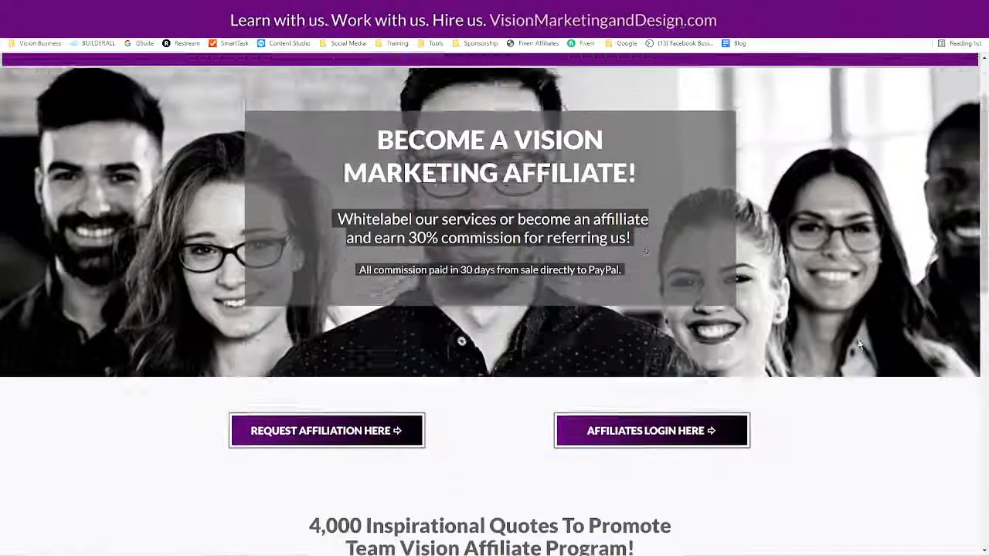
scroll(858, 344, down, 3)
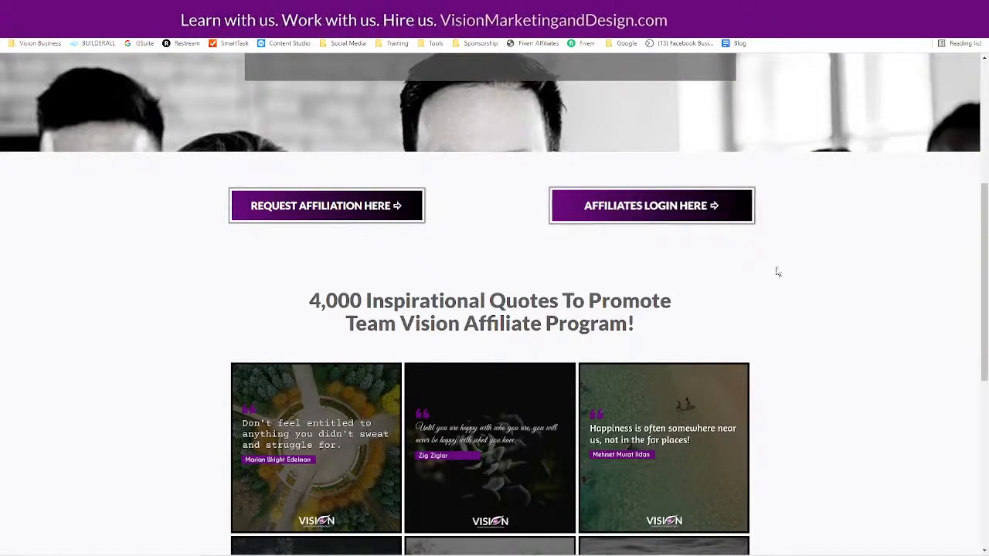
scroll(789, 286, down, 1)
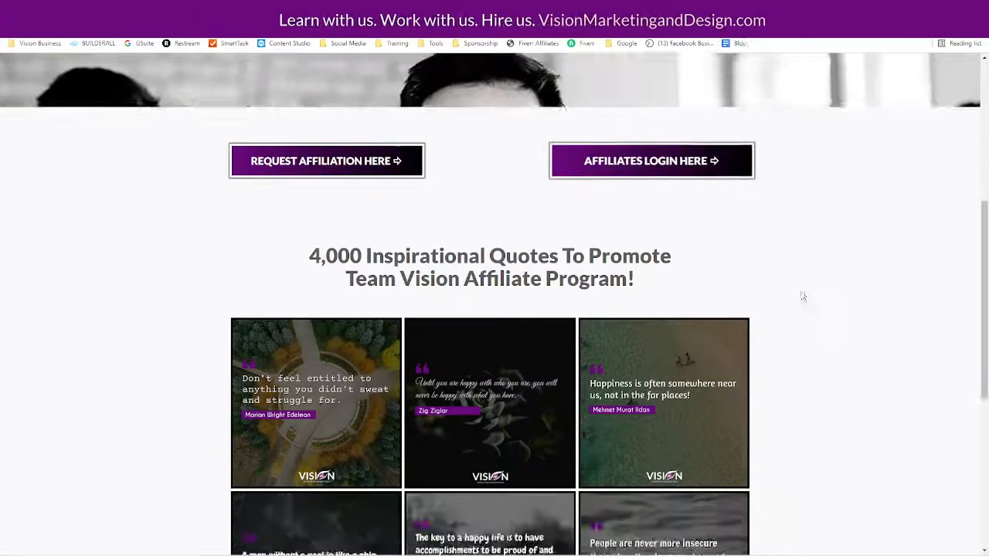
scroll(808, 296, down, 3)
scroll(815, 292, up, 3)
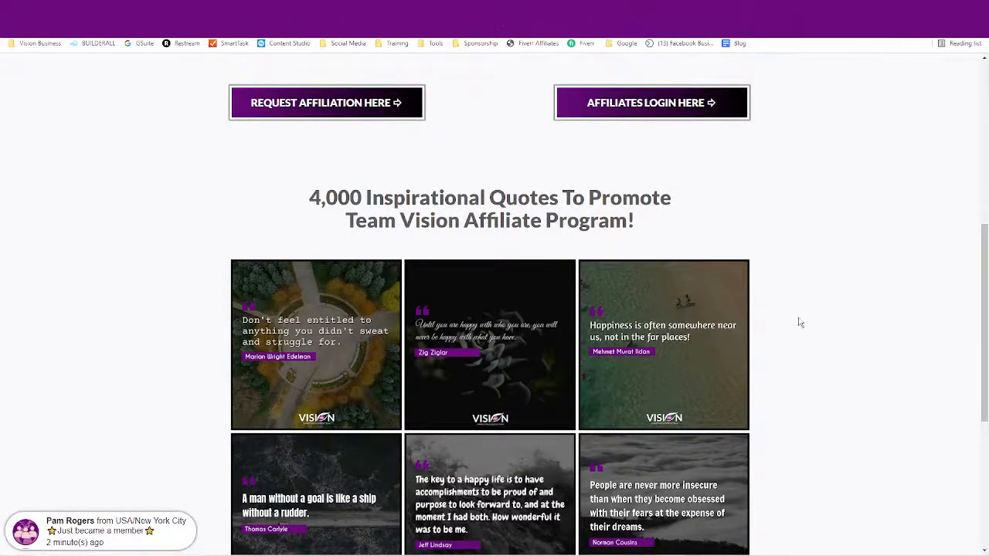
scroll(796, 319, down, 2)
scroll(796, 319, down, 1)
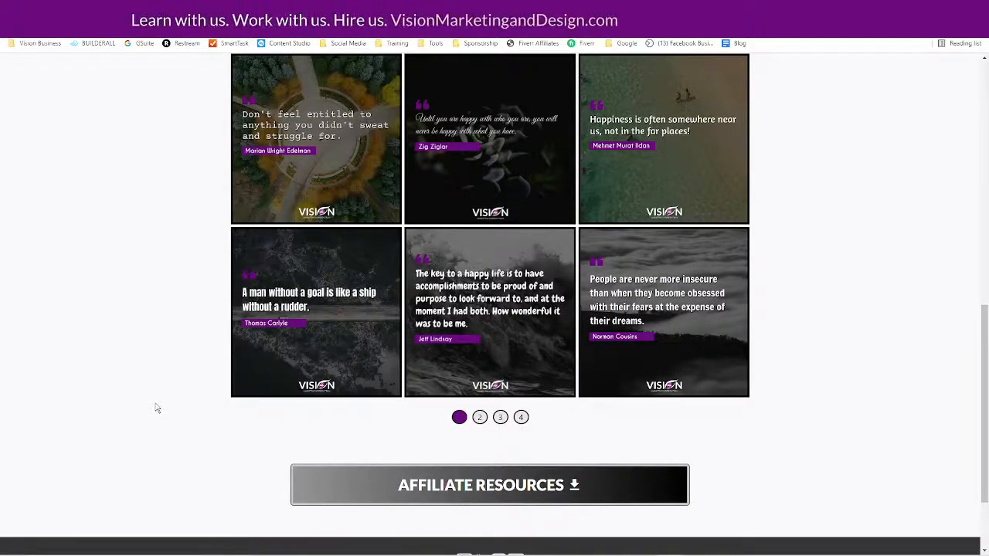
scroll(147, 407, down, 2)
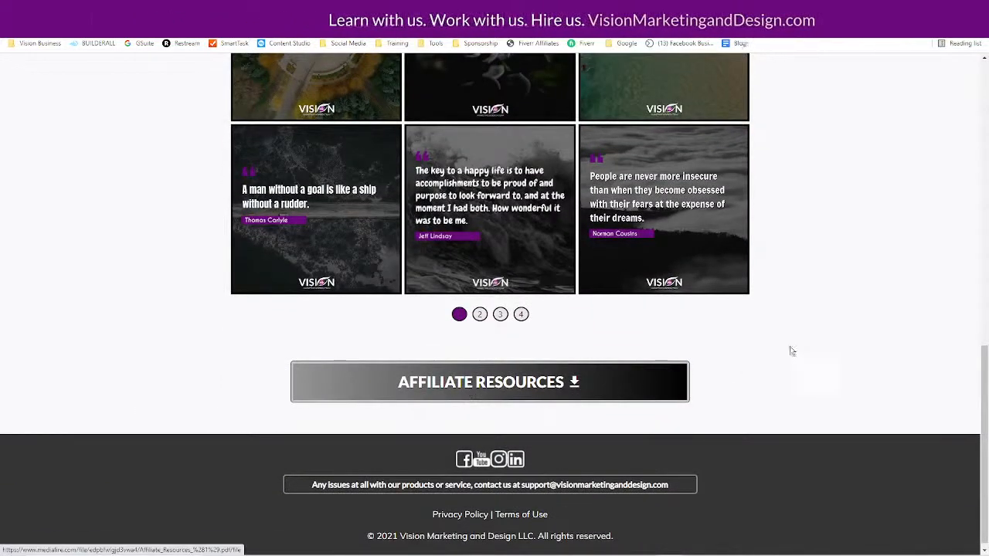
scroll(915, 291, up, 6)
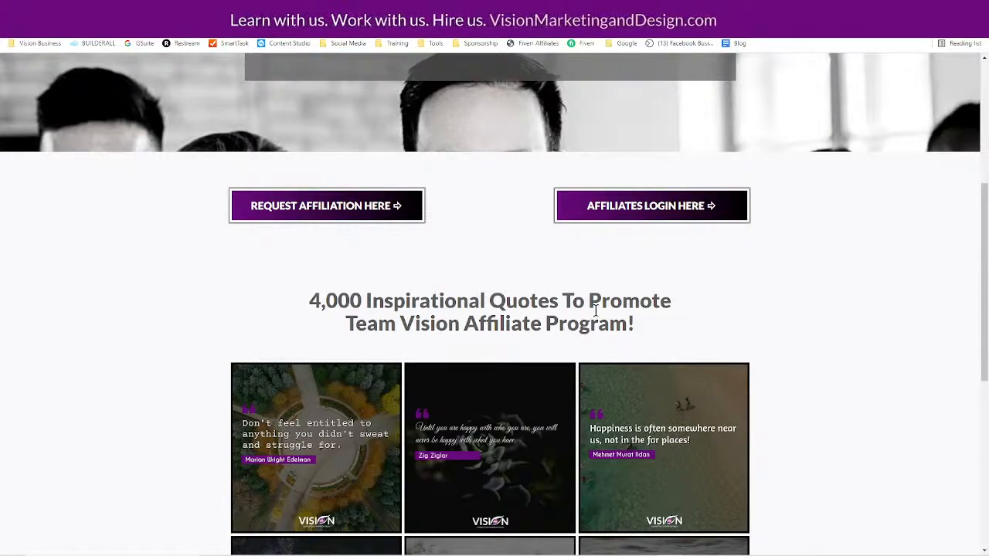
Return to the live training page and rejoin the webinar with the saved attendee name
scroll(817, 289, up, 5)
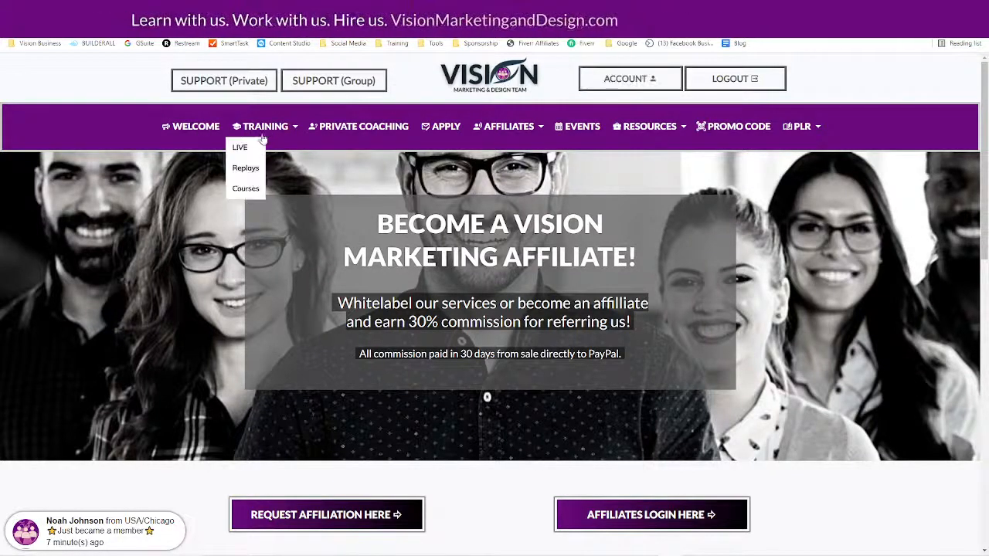
click(192, 142)
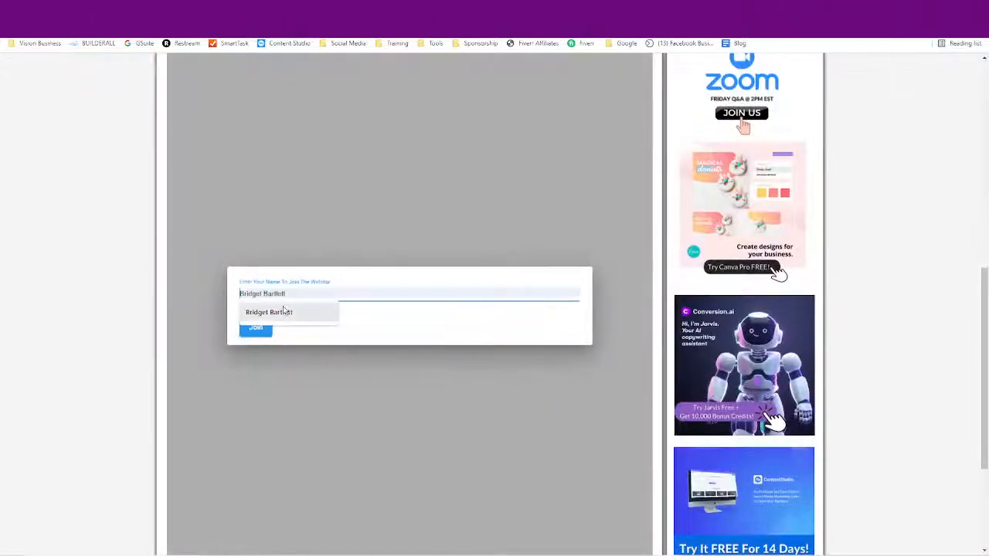
click(283, 312)
click(253, 329)
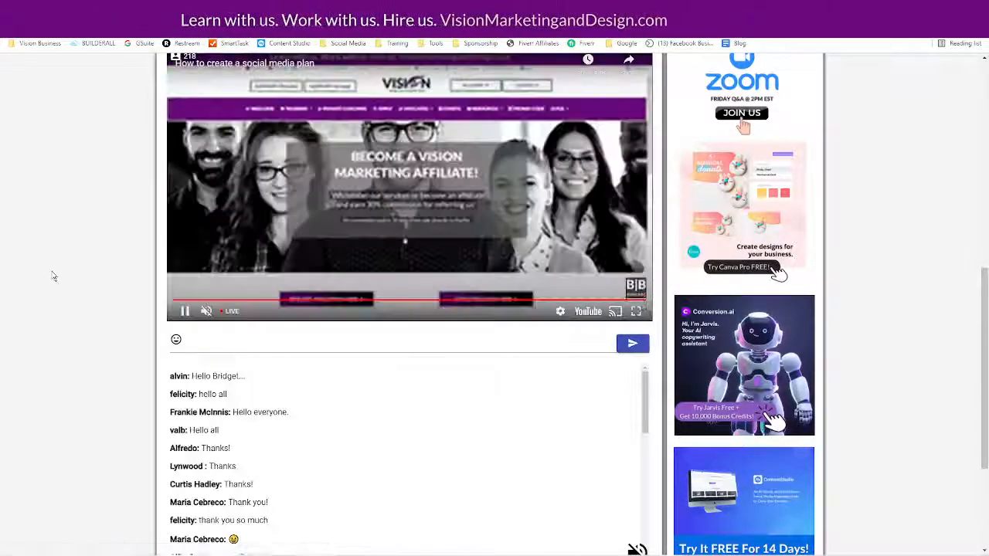
Examine the free YouTube channel guide's landing page, including its description, topics covered and sign-up form
scroll(46, 259, down, 2)
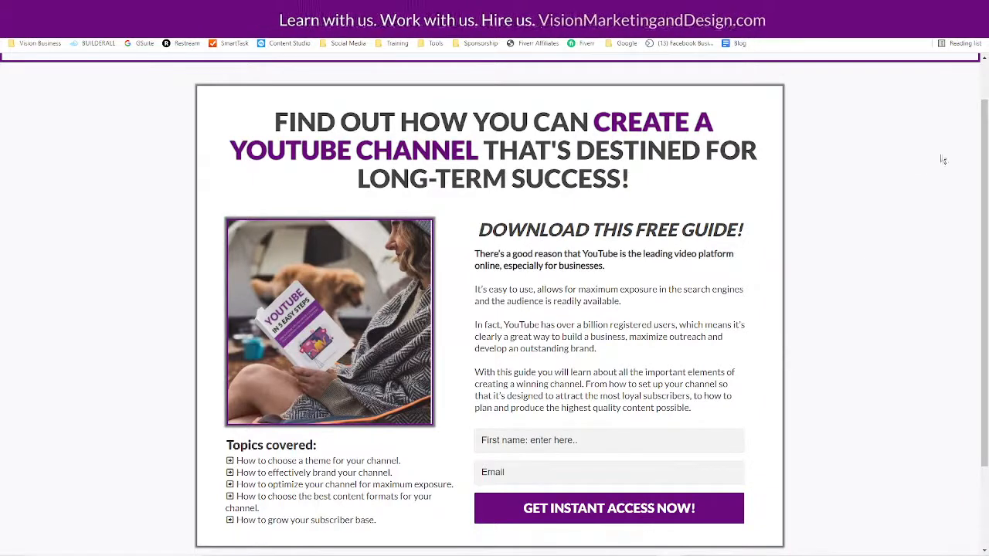
drag(984, 193, 983, 208)
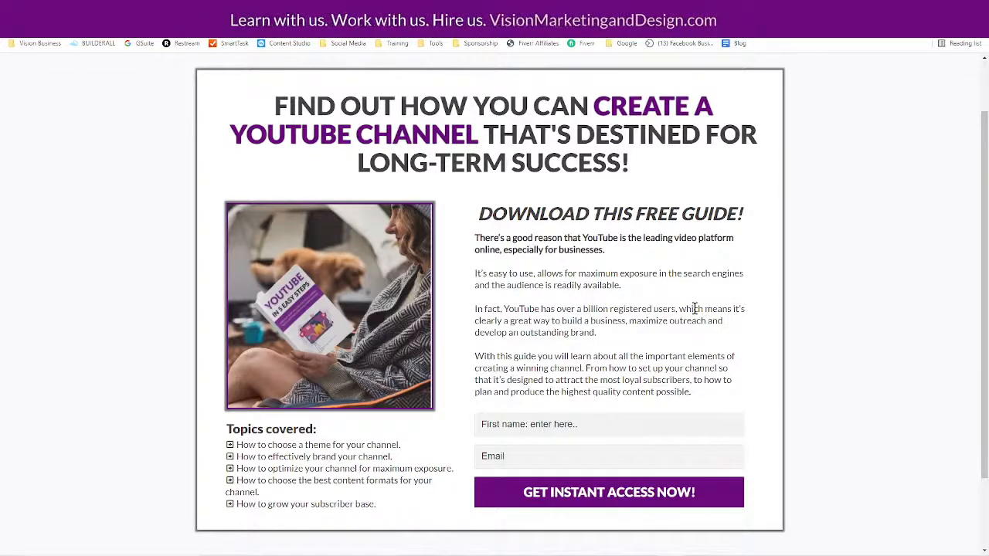
scroll(712, 325, up, 2)
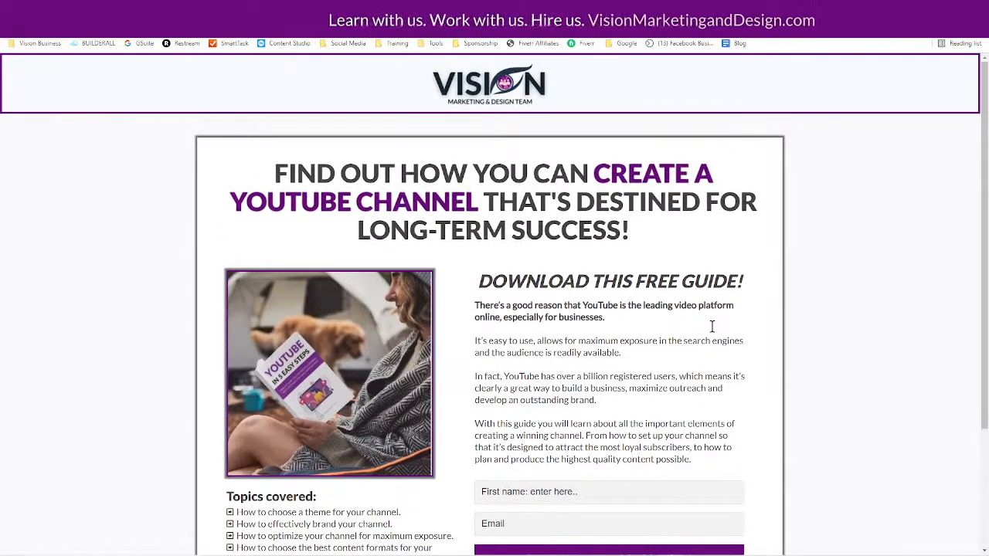
scroll(709, 332, down, 3)
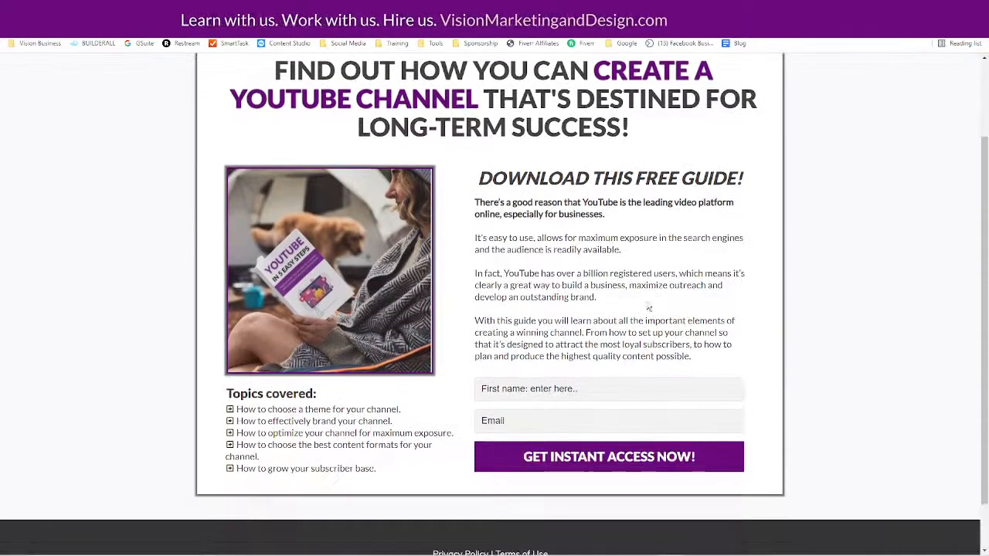
Examine the YouTube guide's thank-you page, including the email notice, promo video and free 14-day trial offer
scroll(539, 242, up, 3)
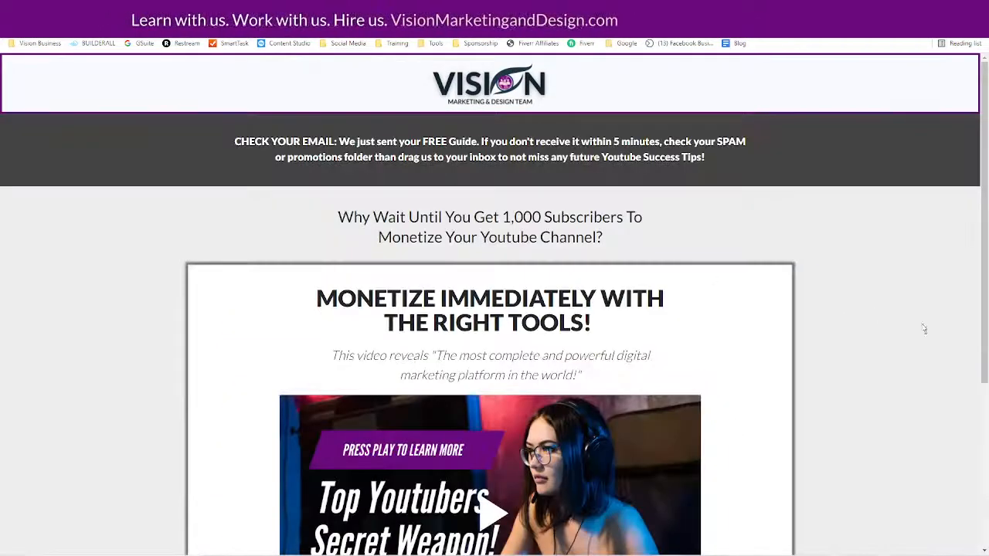
scroll(928, 332, down, 1)
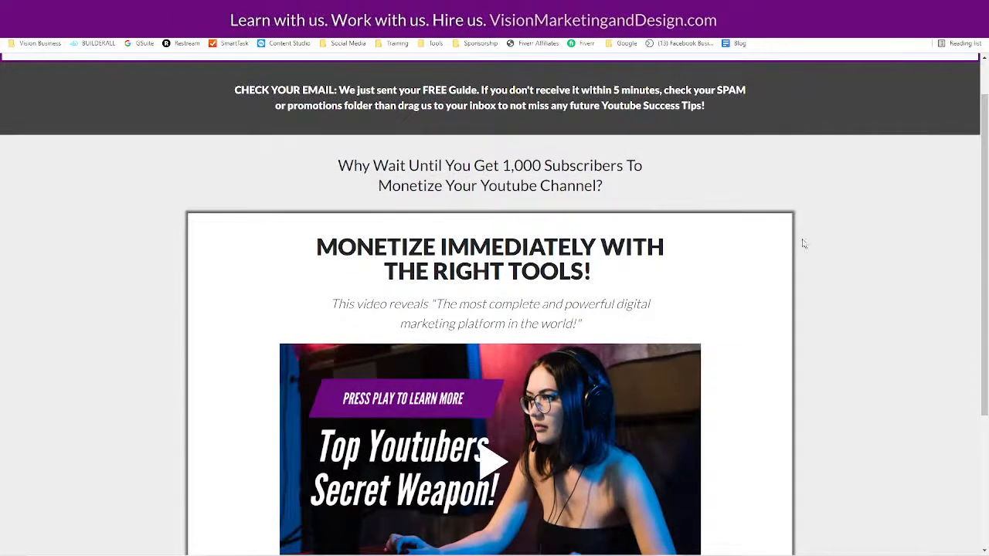
scroll(901, 332, down, 6)
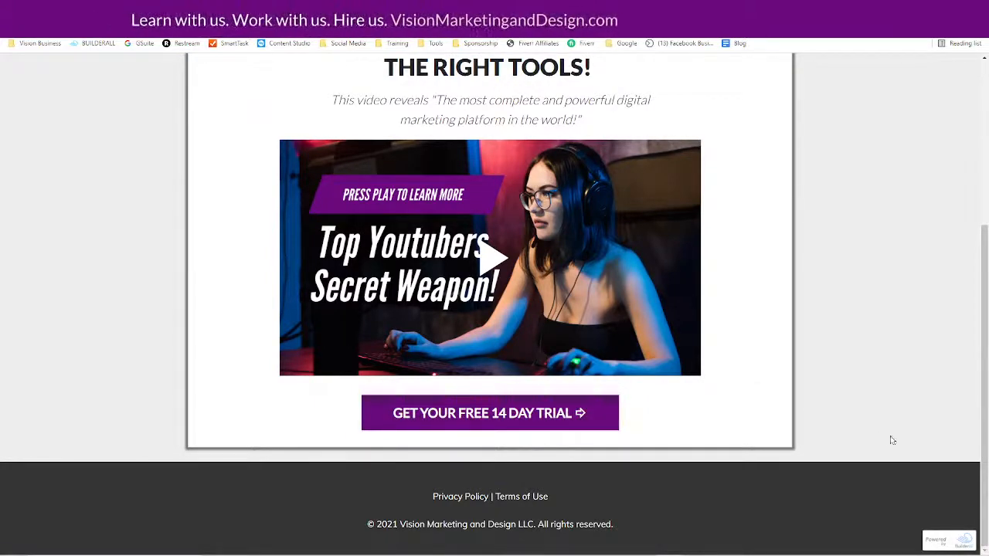
scroll(846, 424, up, 3)
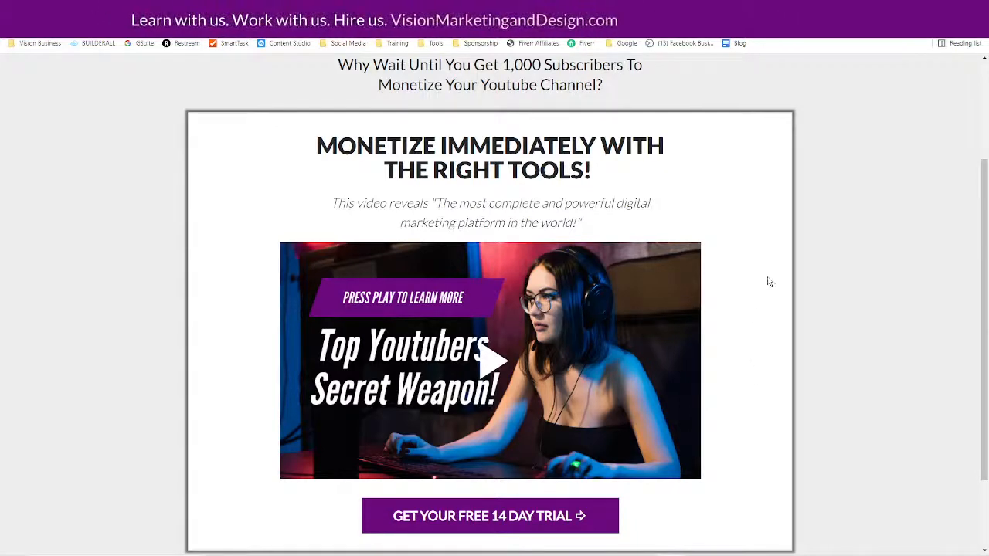
scroll(769, 282, up, 2)
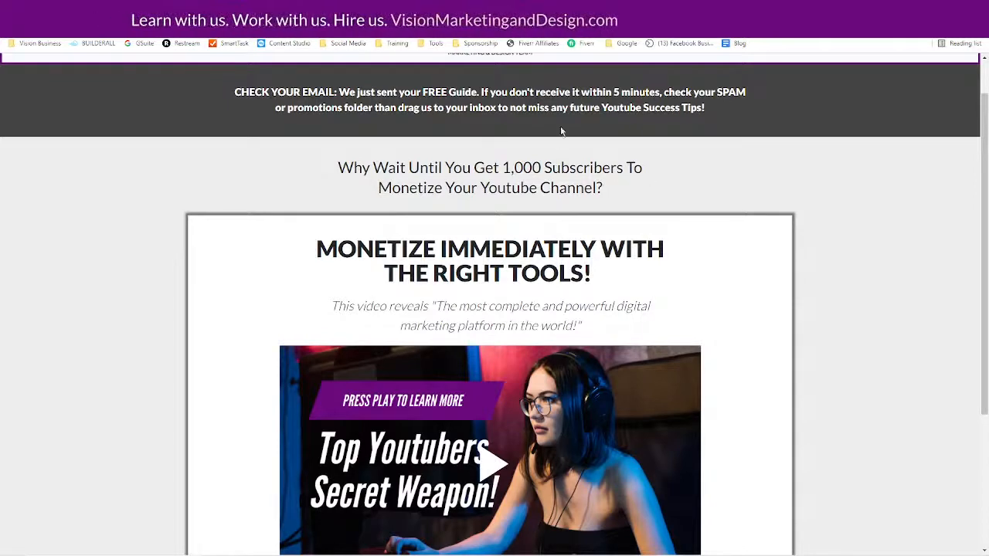
scroll(779, 209, down, 2)
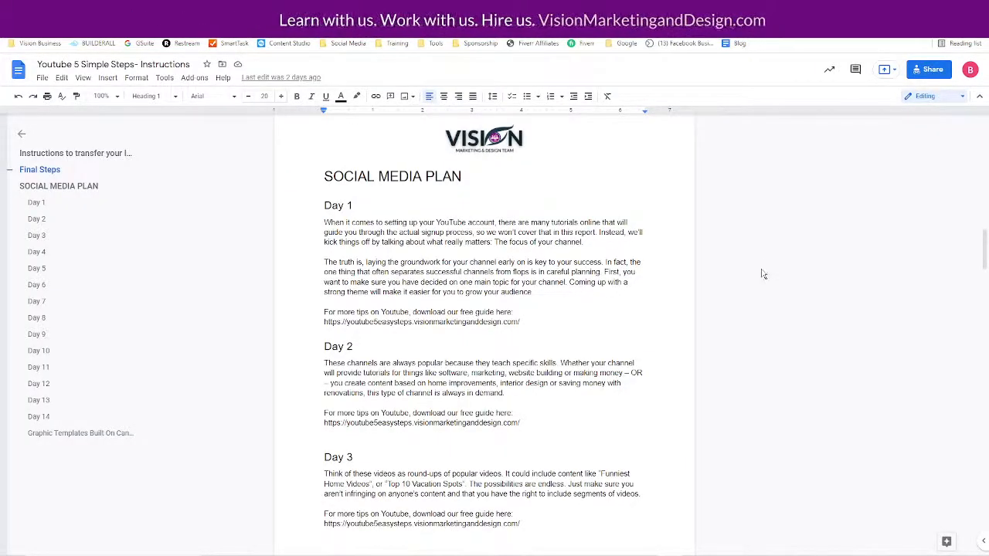
Review the day-by-day social media plan in the Youtube 5 Simple Steps instructions document from Day 1 through Day 12
scroll(753, 280, down, 3)
scroll(754, 282, down, 15)
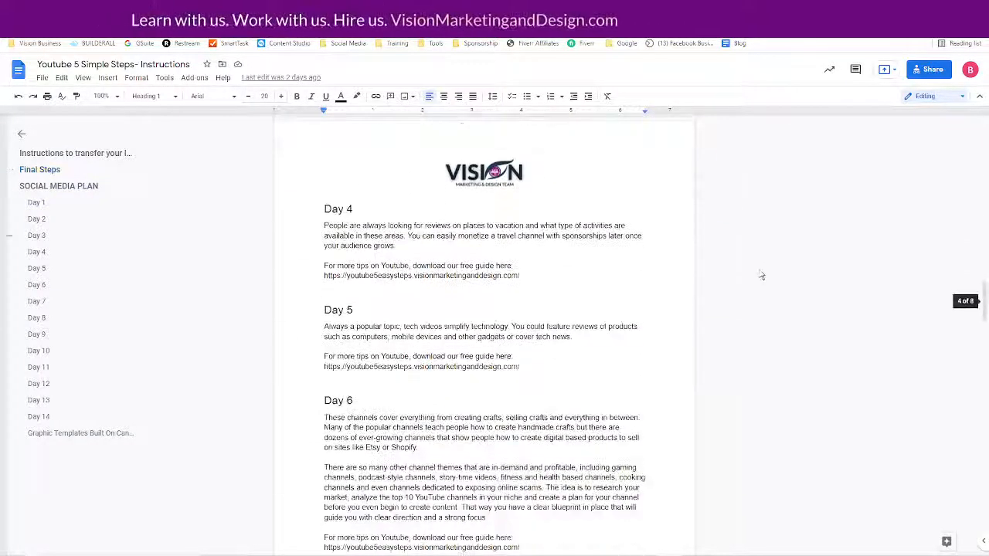
scroll(769, 286, down, 8)
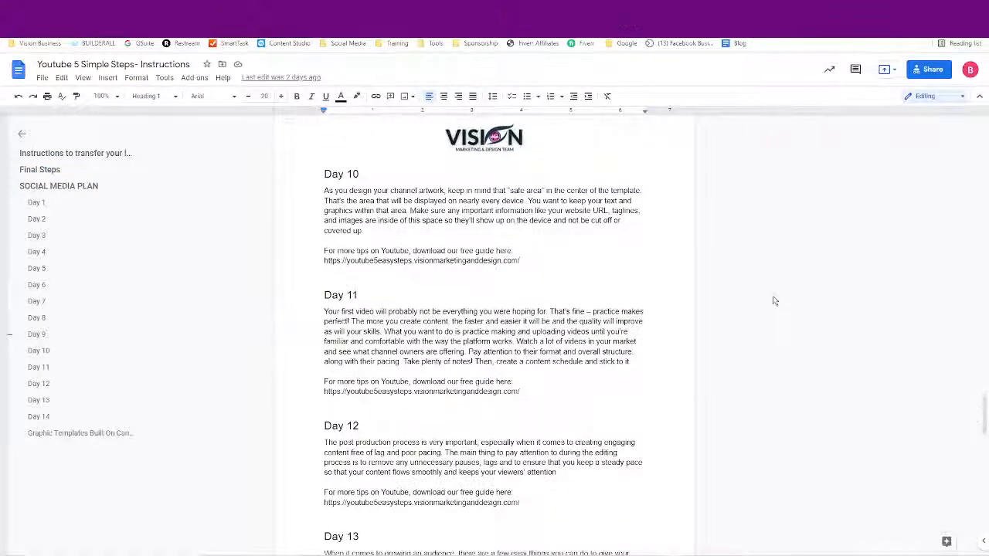
Switch to Canva and review the post graphics in the Youtube Tips Graphics design
mouse_move(495, 547)
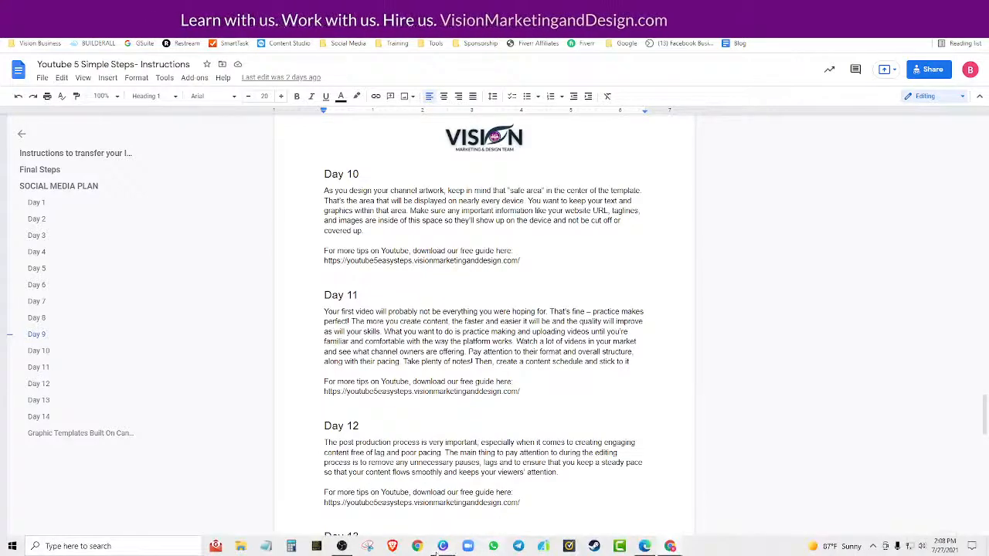
click(442, 547)
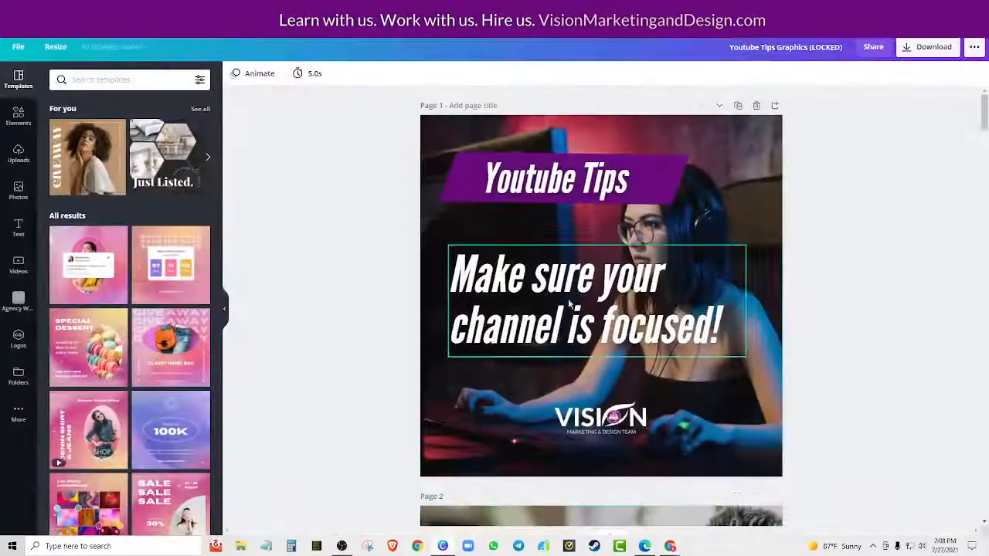
scroll(844, 216, down, 5)
scroll(853, 252, down, 1)
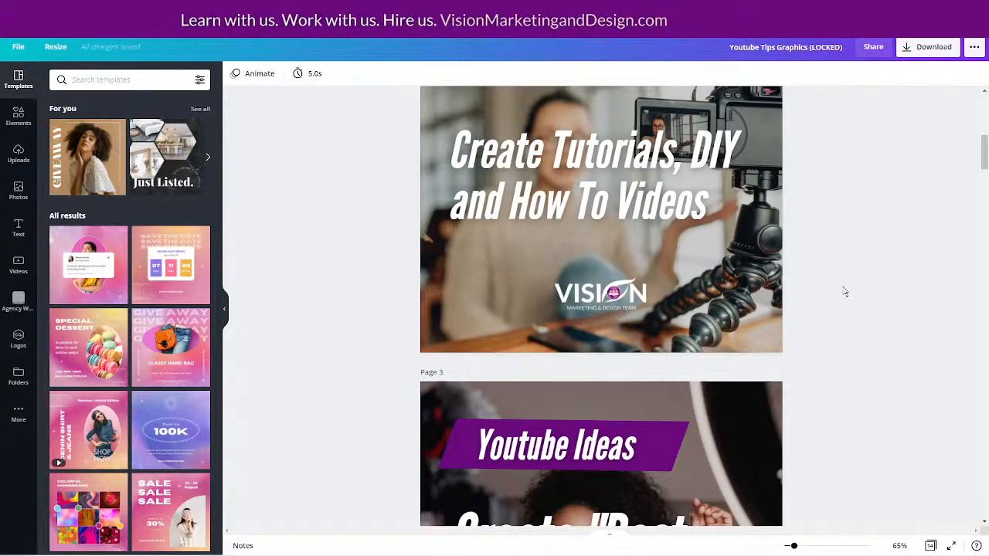
scroll(846, 293, down, 1)
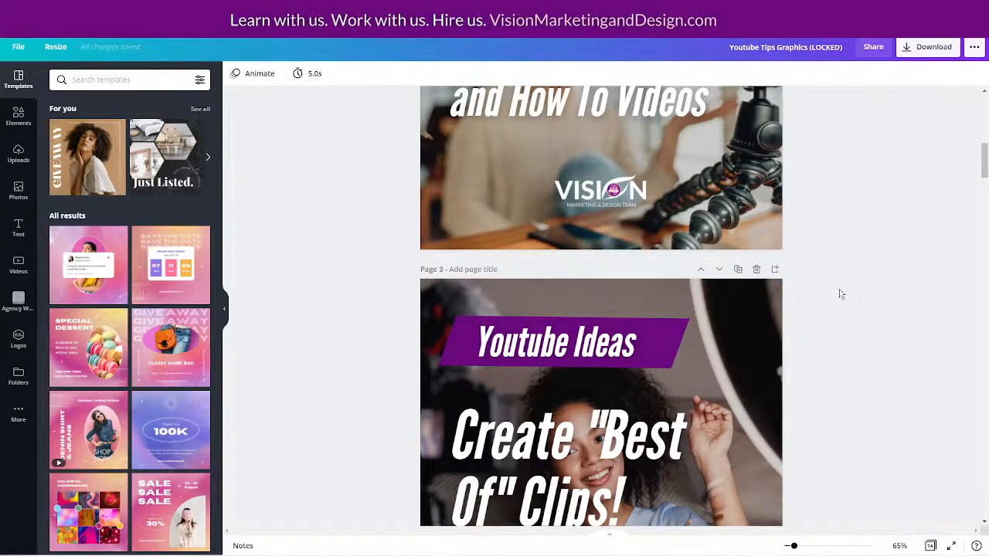
scroll(841, 293, down, 9)
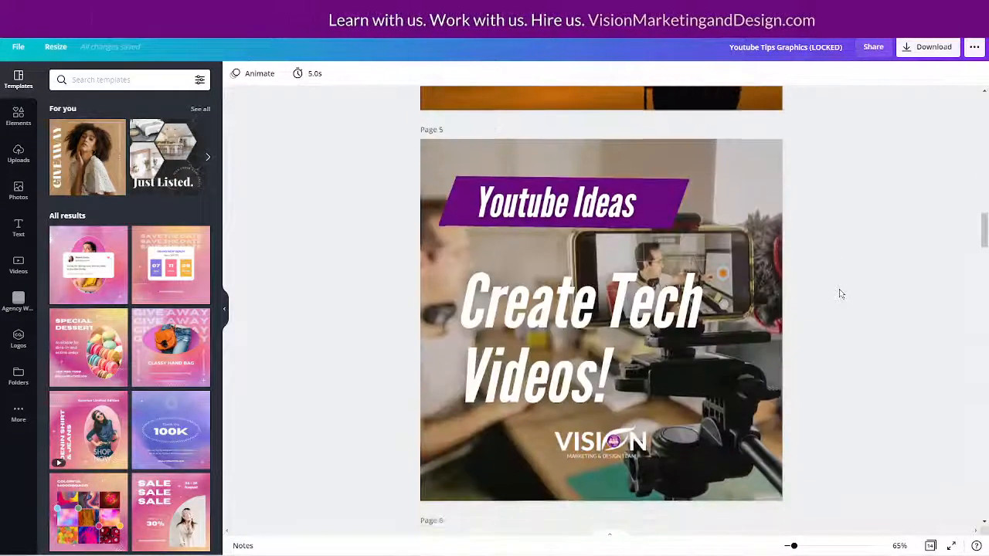
scroll(840, 293, down, 10)
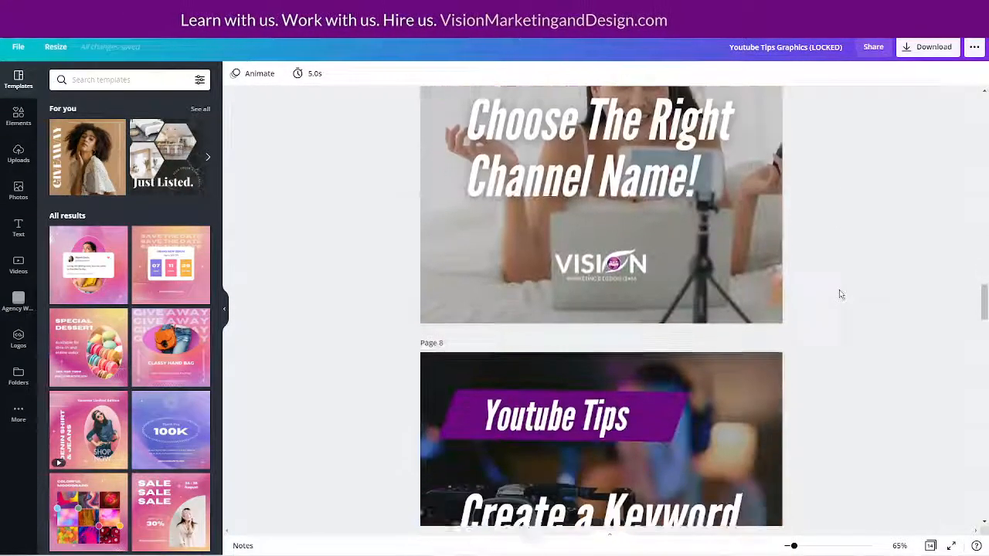
scroll(841, 294, down, 7)
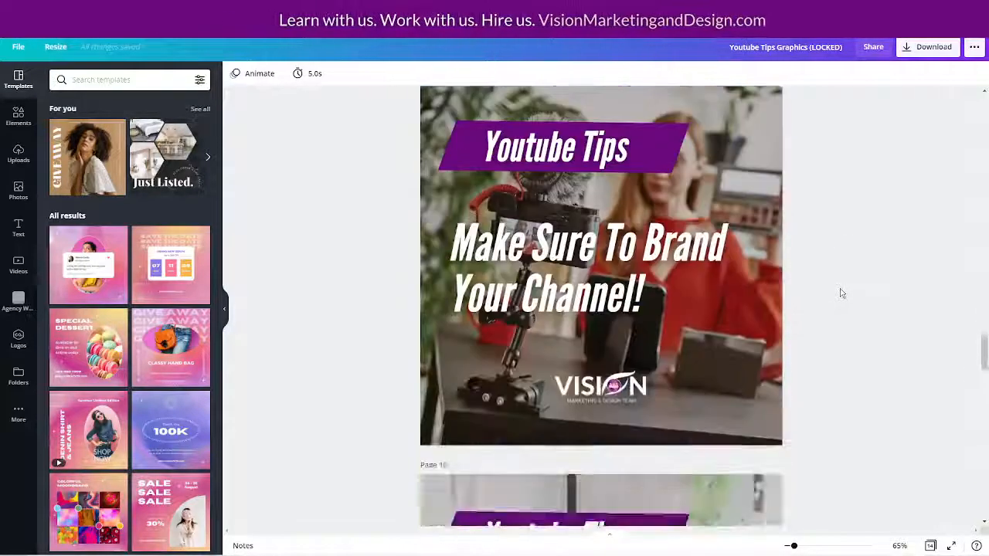
scroll(841, 292, down, 5)
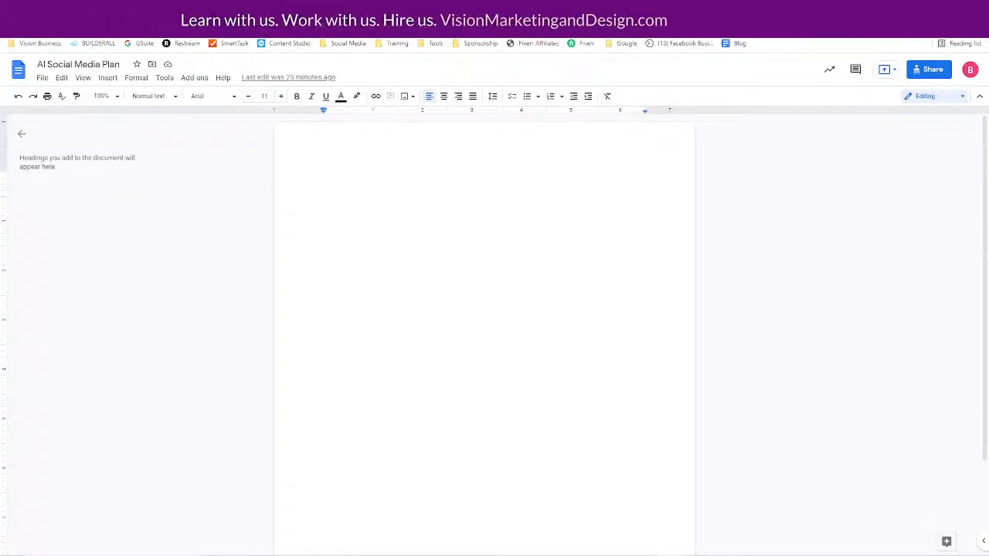
Bring up the AI For Entrepreneurs ebook in Edge and look over the live training page's broadcast, chat and offers
mouse_move(694, 546)
click(644, 546)
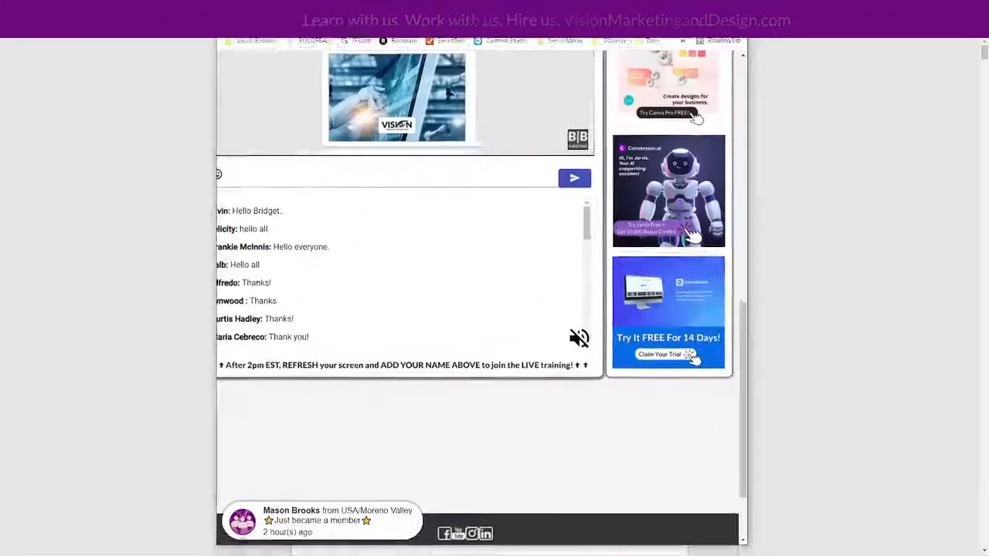
scroll(79, 214, up, 10)
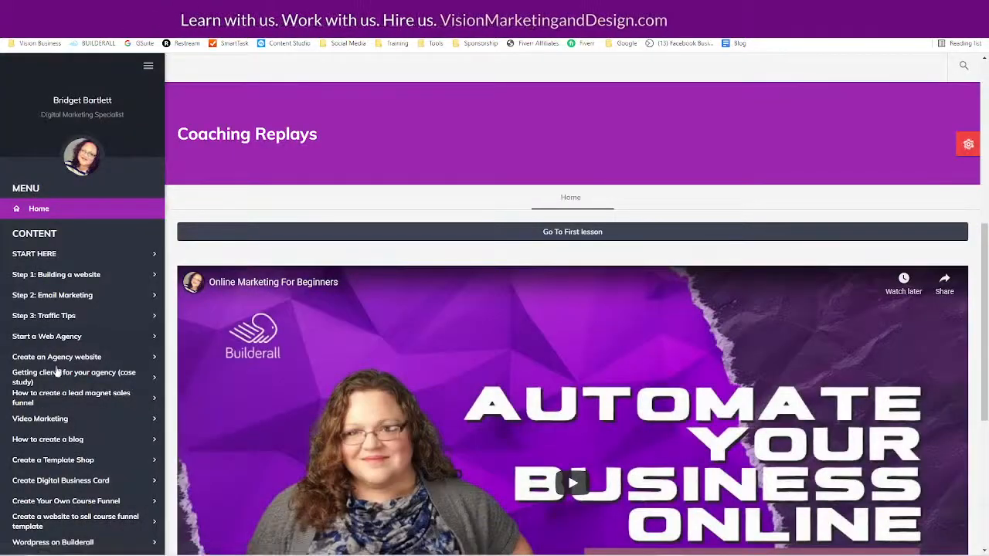
Look through the Coaching Replays content list, including the topic on creating a lead magnet sales funnel
scroll(56, 372, down, 2)
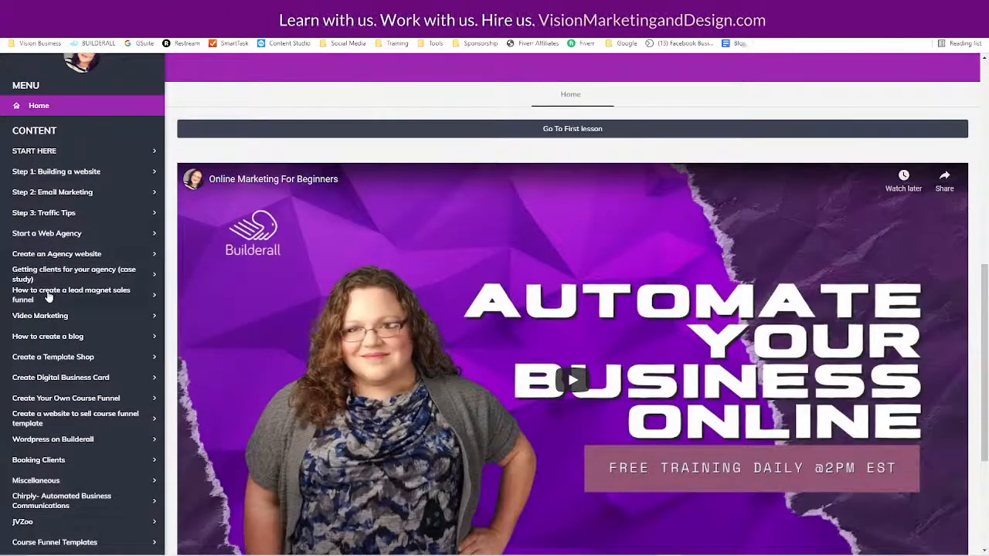
click(48, 296)
scroll(75, 379, down, 3)
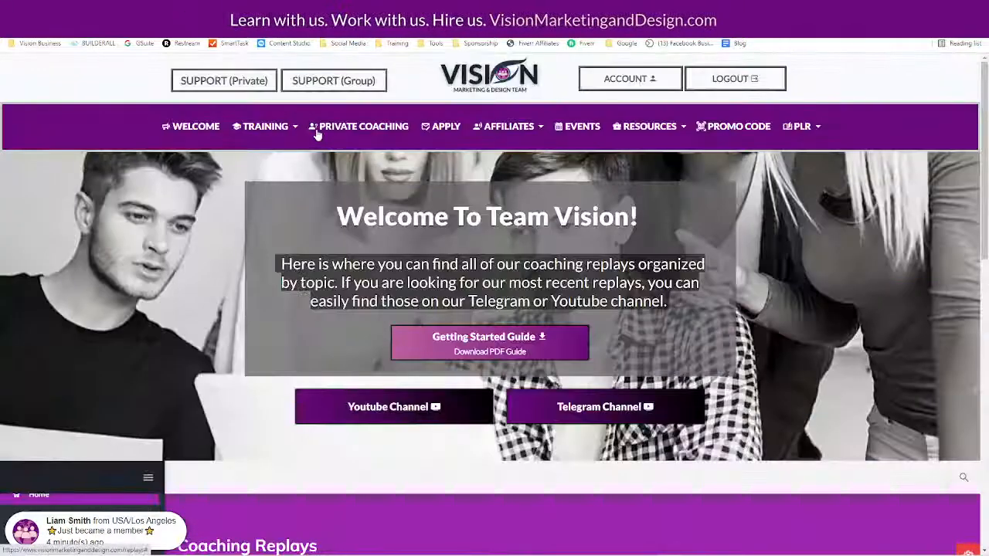
Open the live training page from the member site and join the webinar with the saved attendee name
mouse_move(271, 130)
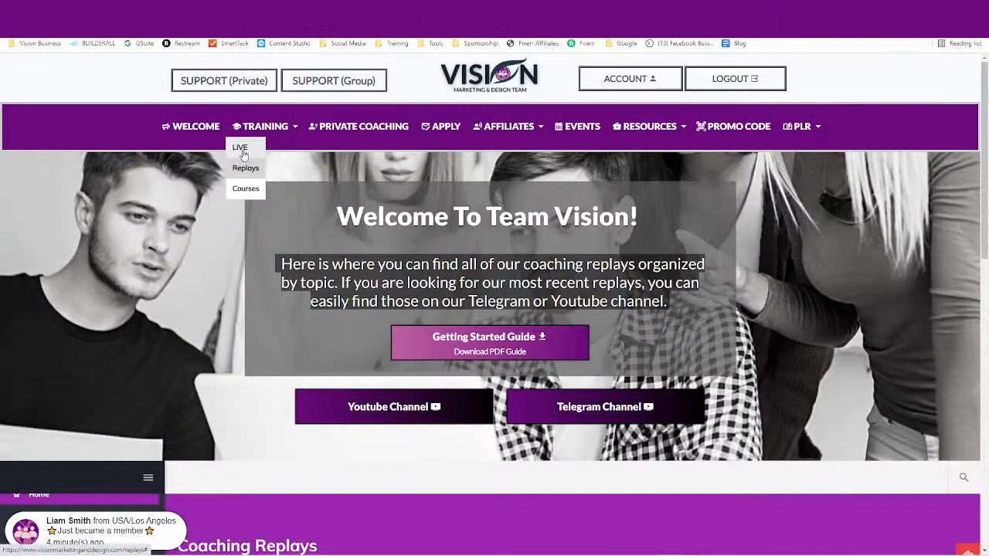
click(241, 149)
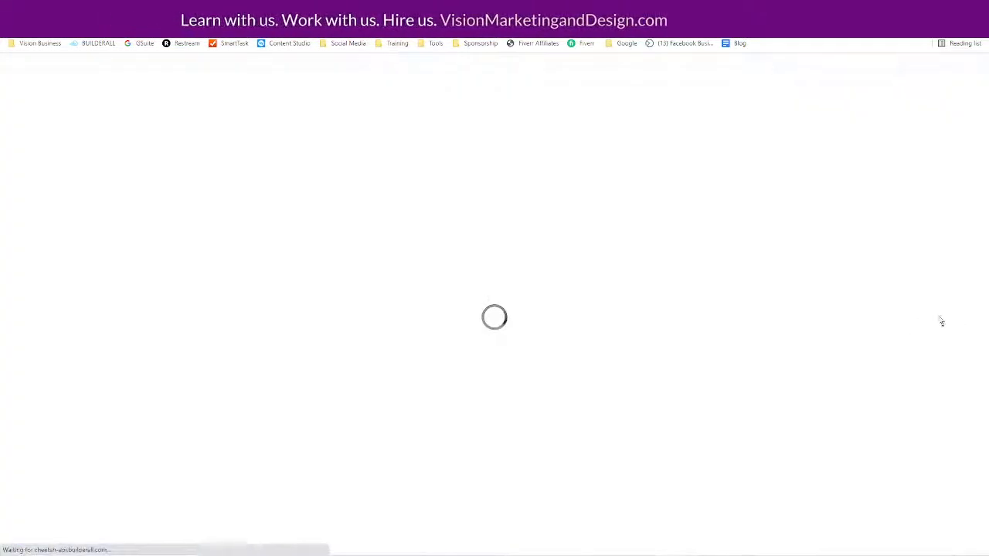
scroll(830, 404, down, 4)
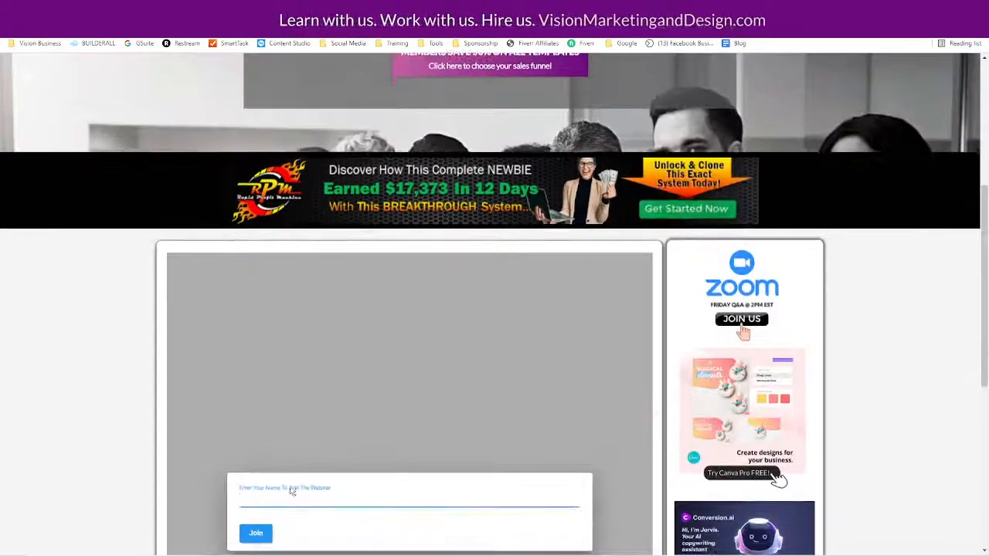
click(299, 501)
click(287, 521)
click(256, 533)
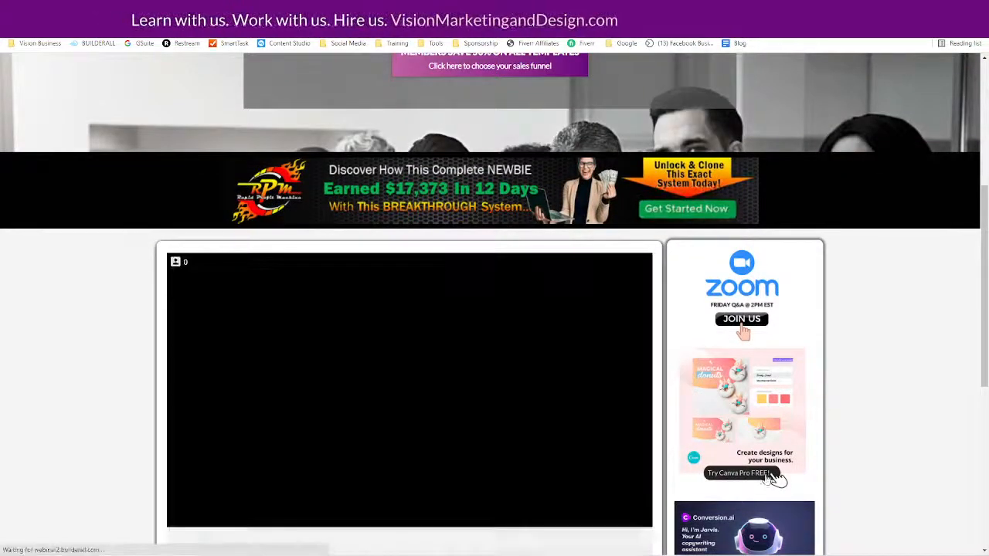
Look over the joined live broadcast, its chat messages and the partner offers beside it
scroll(70, 349, up, 3)
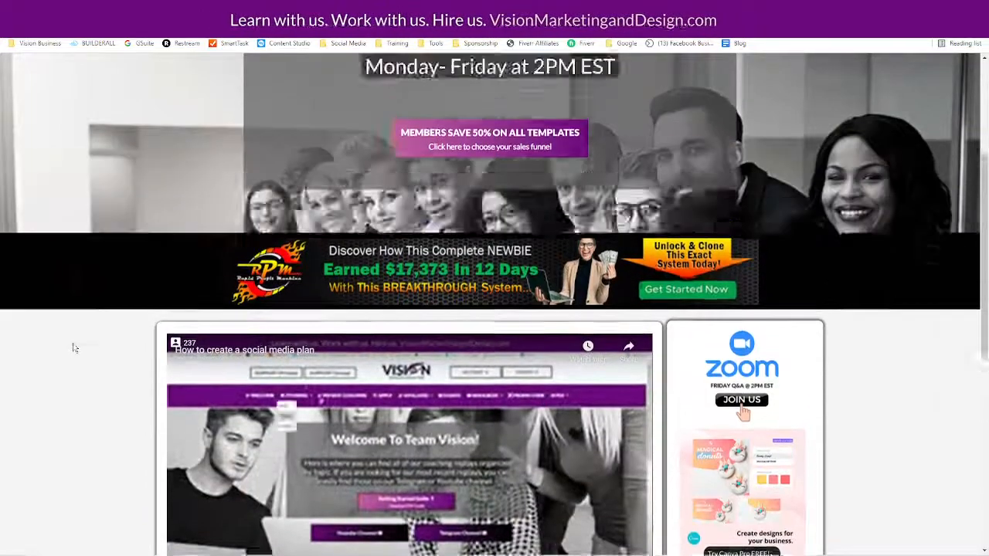
scroll(73, 347, down, 5)
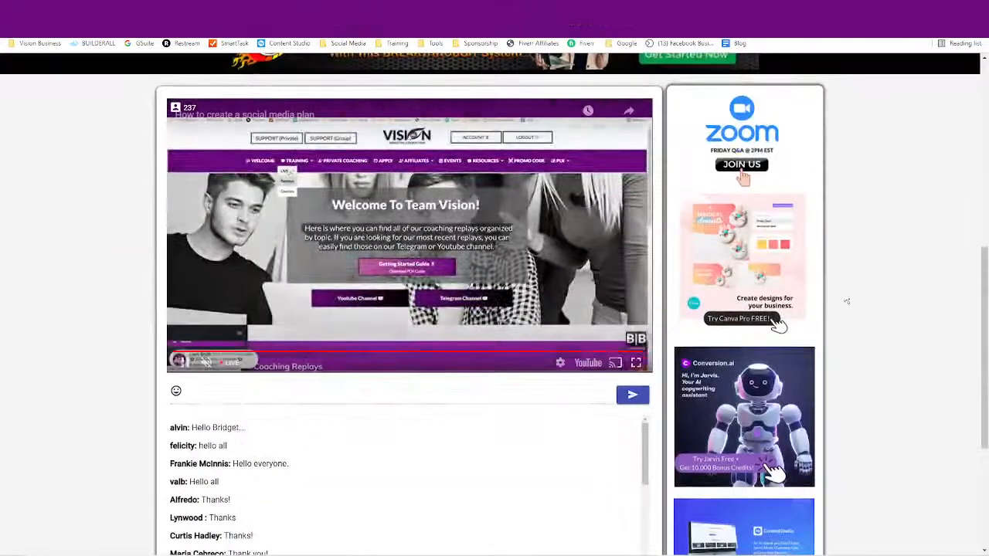
scroll(924, 213, up, 4)
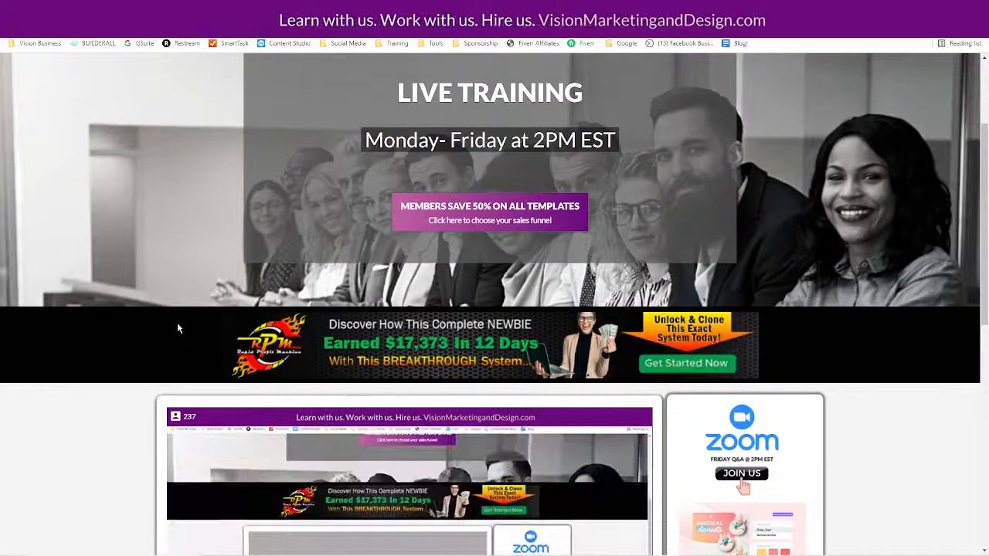
scroll(96, 321, down, 1)
scroll(95, 321, down, 4)
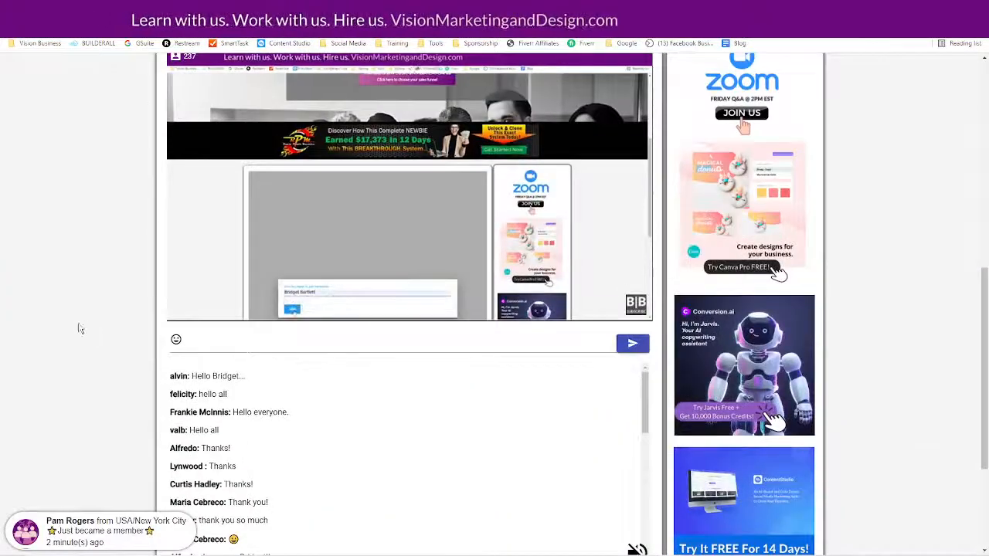
scroll(69, 352, up, 1)
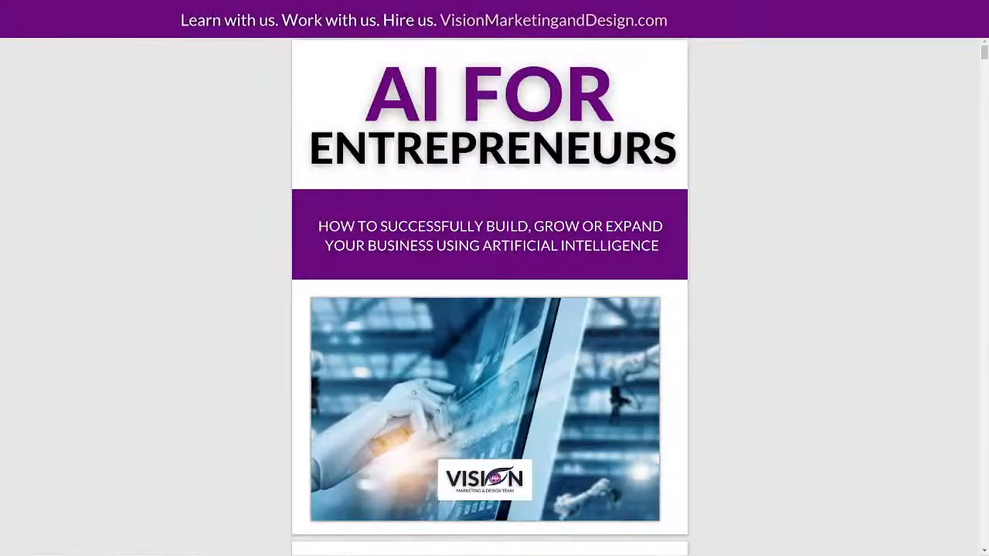
Skim the AI For Entrepreneurs ebook PDF from the cover to the Introduction
scroll(658, 338, down, 5)
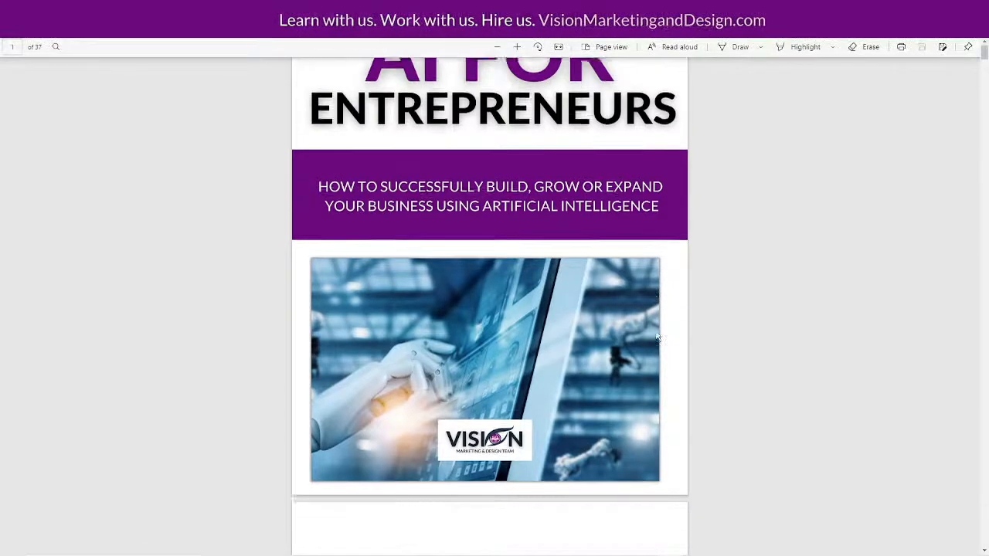
scroll(658, 337, down, 10)
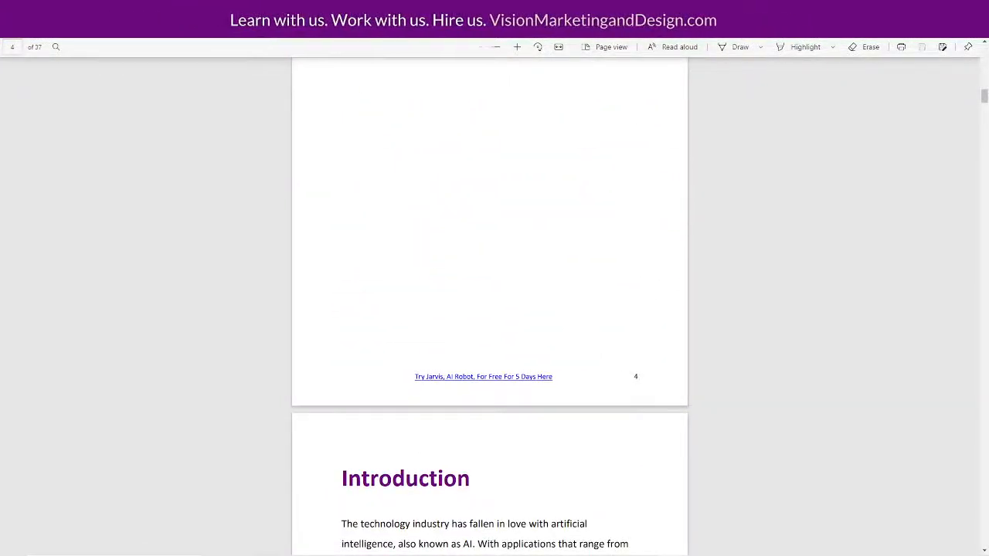
Restore the ebook PDF and AI Social Media Plan document to smaller windows and move both lower on the desktop
click(954, 7)
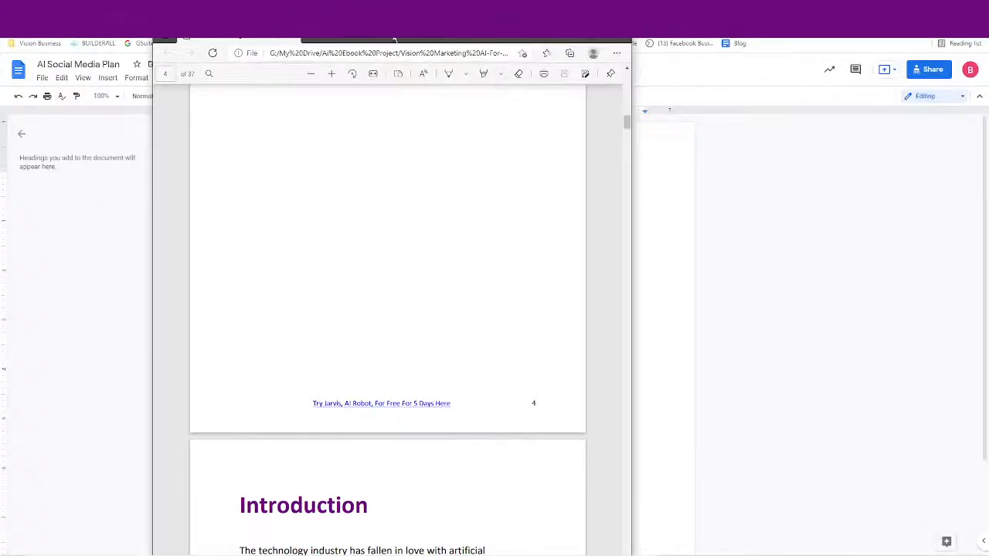
drag(394, 40, 735, 286)
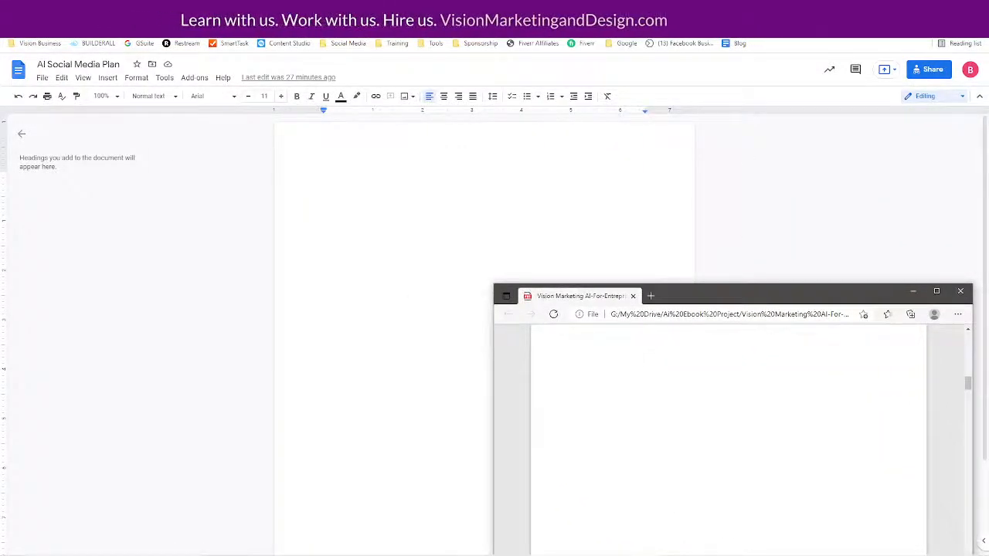
click(953, 7)
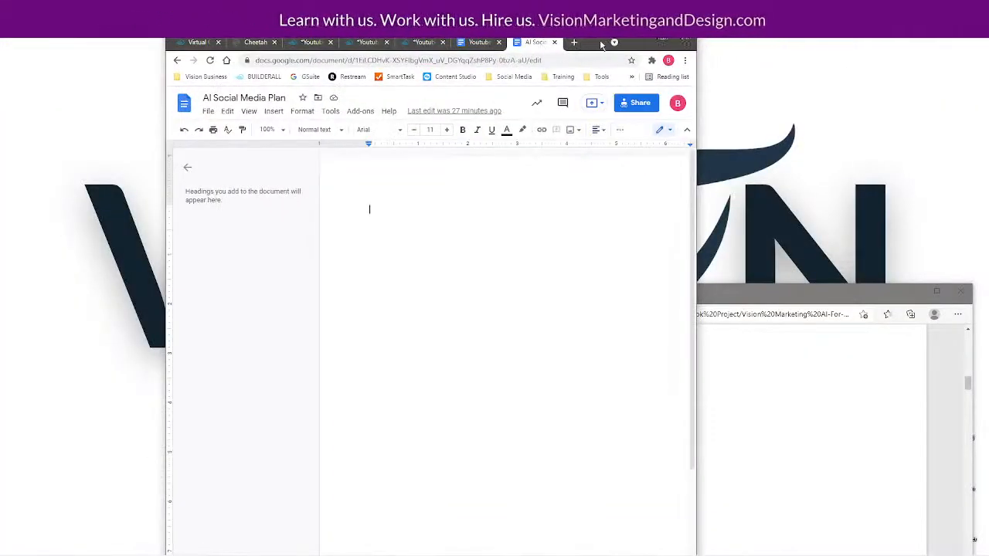
drag(602, 44, 715, 332)
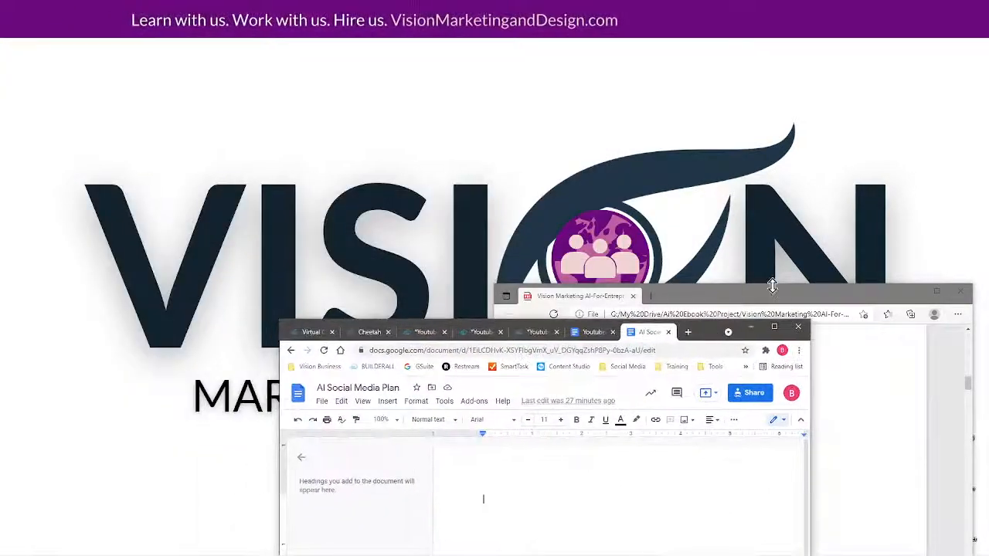
Place the ebook PDF beside the AI Social Media Plan document, hide the document outline and return the ebook to its cover
drag(773, 286, 1, 85)
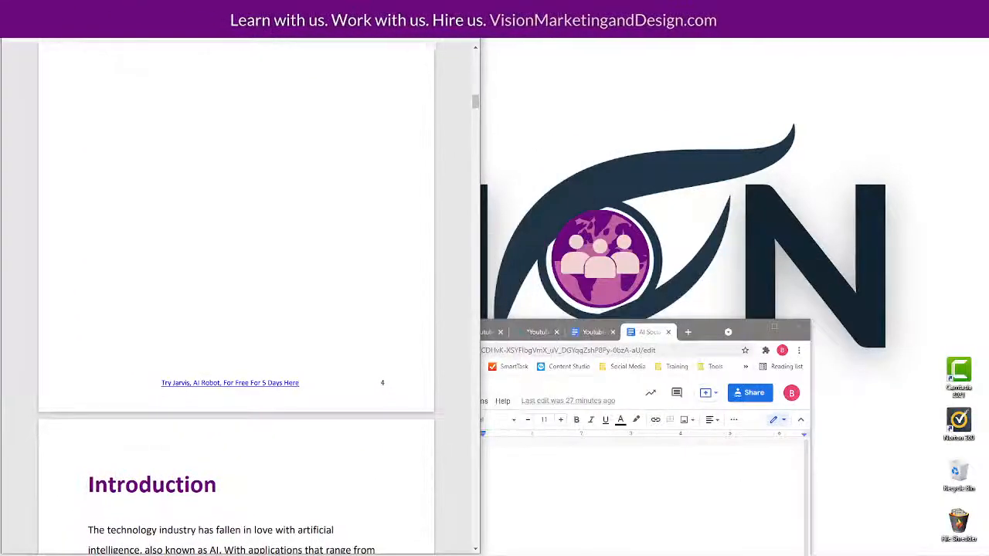
drag(699, 332, 877, 15)
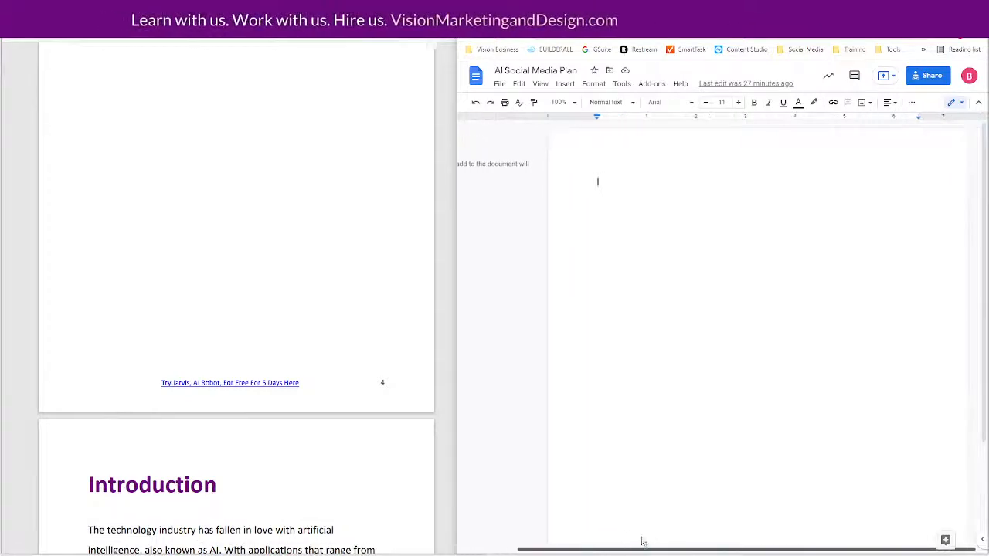
click(481, 142)
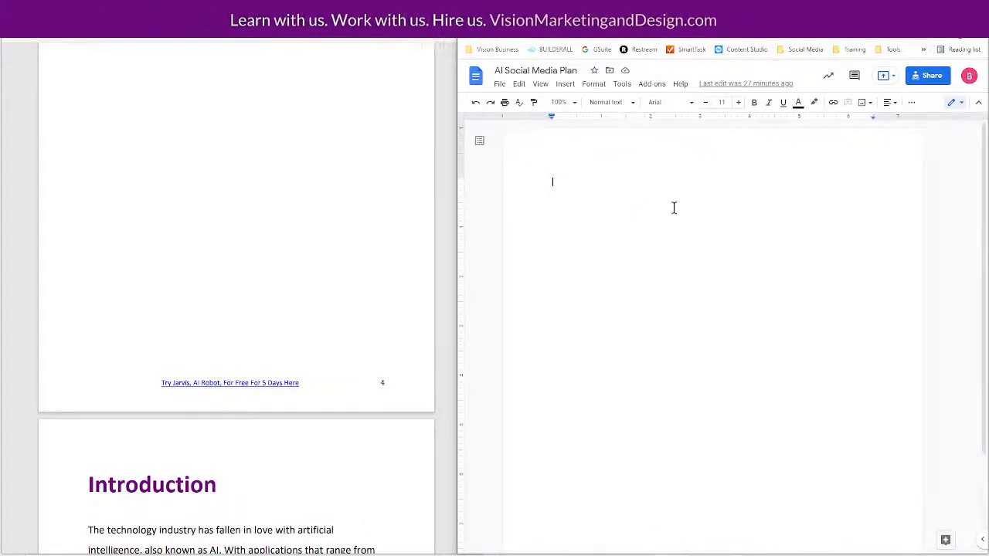
scroll(368, 349, up, 15)
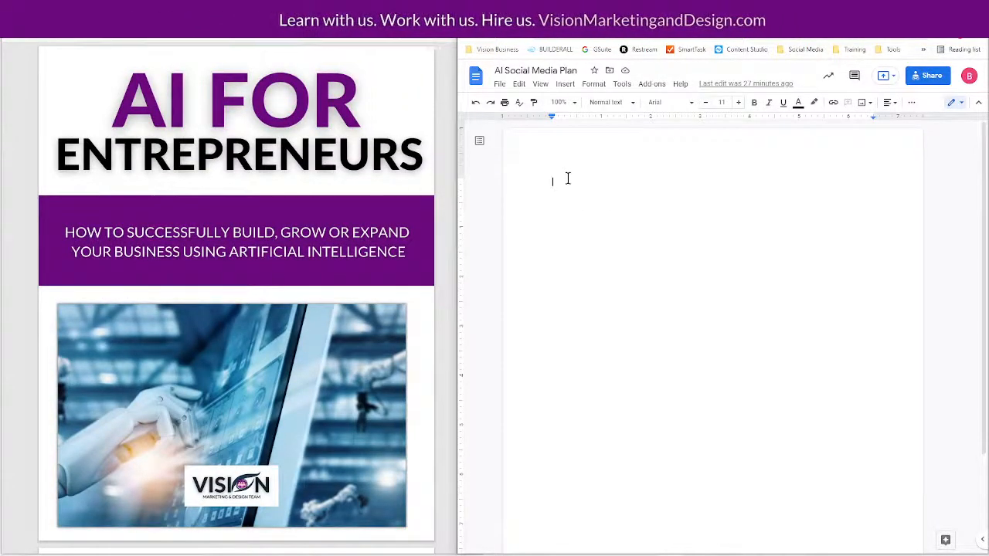
Write "Day 1" and "Day 2" on two separate lines in the AI Social Media Plan document
text(DAy:)
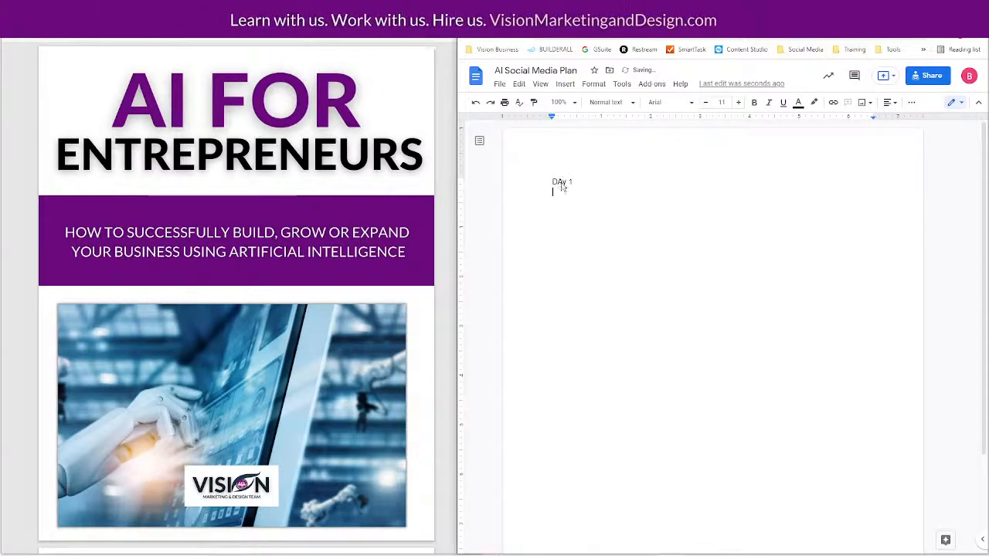
text(a)
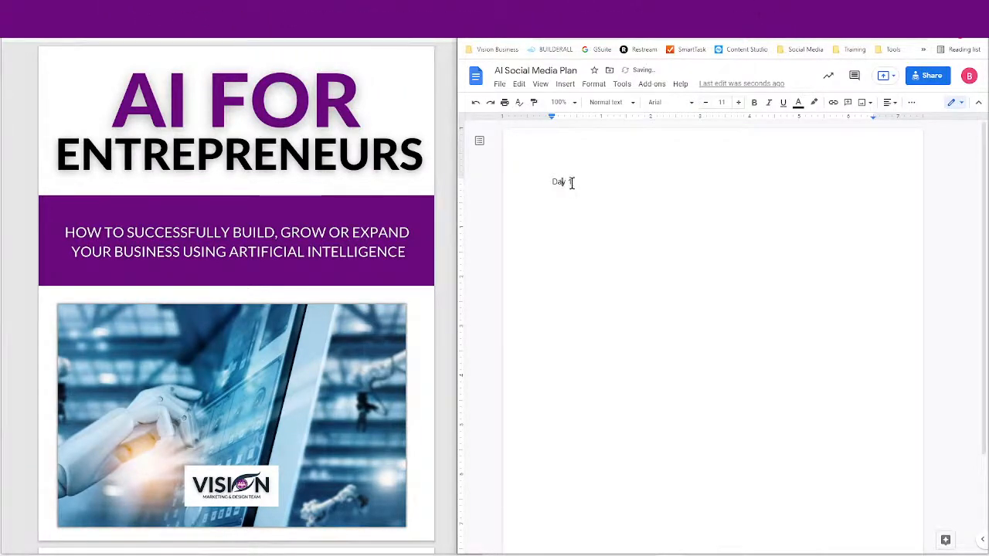
double_click(572, 182)
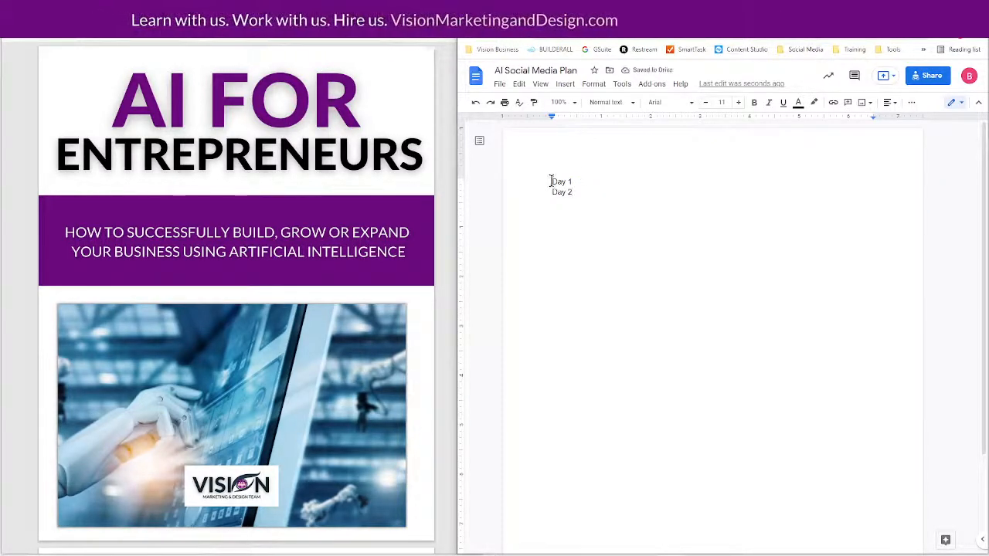
Apply the Heading 1 style to the Day 1 and Day 2 lines
drag(550, 181, 576, 180)
click(607, 103)
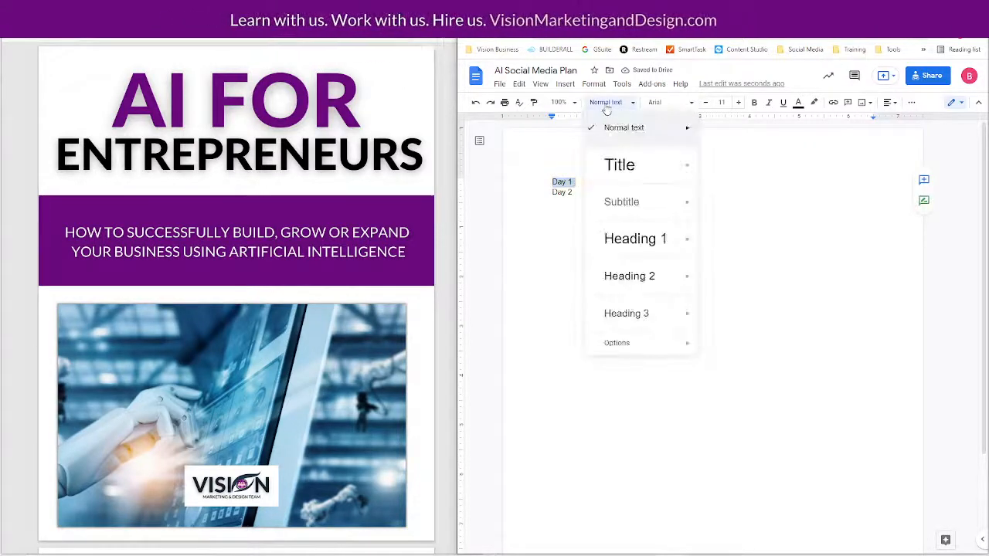
click(623, 239)
click(554, 219)
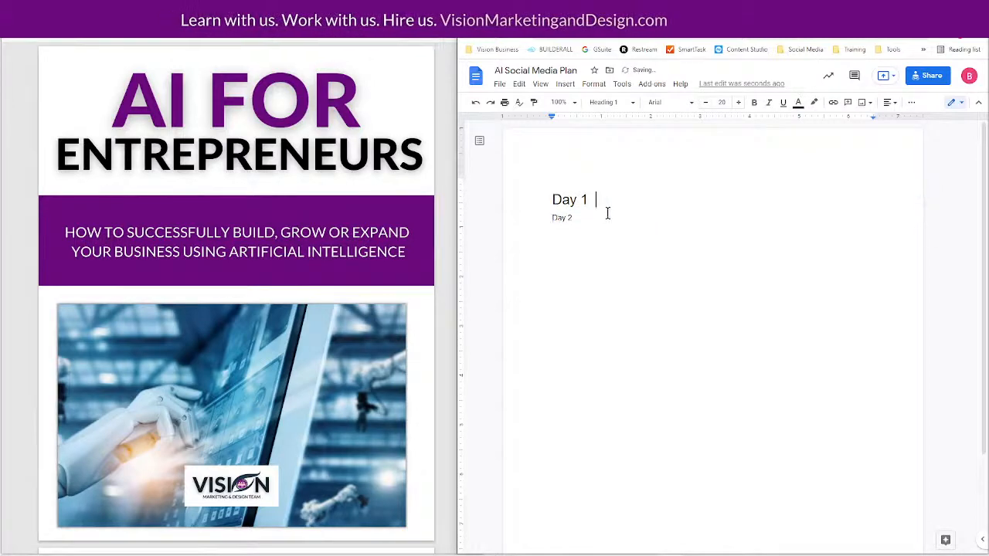
triple_click(589, 220)
click(618, 103)
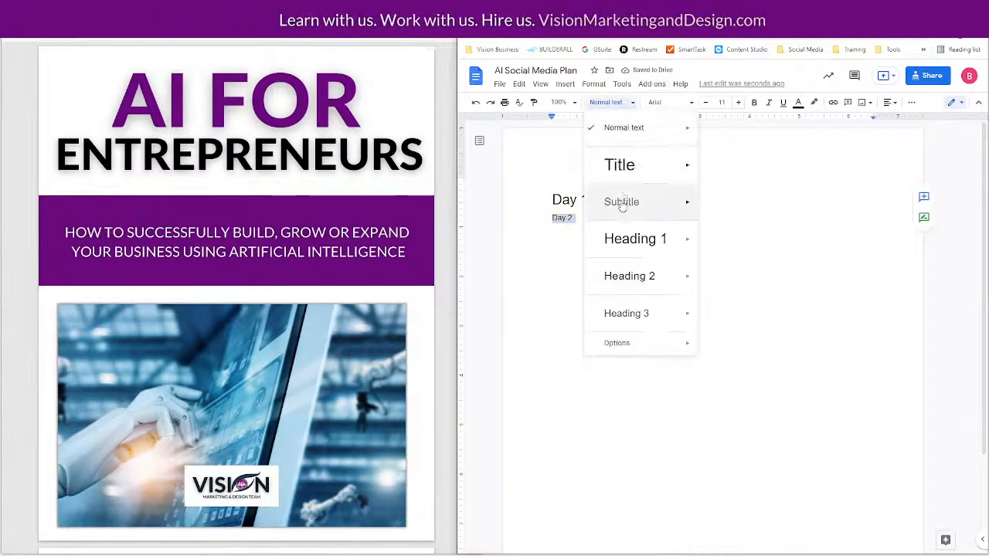
mouse_move(646, 280)
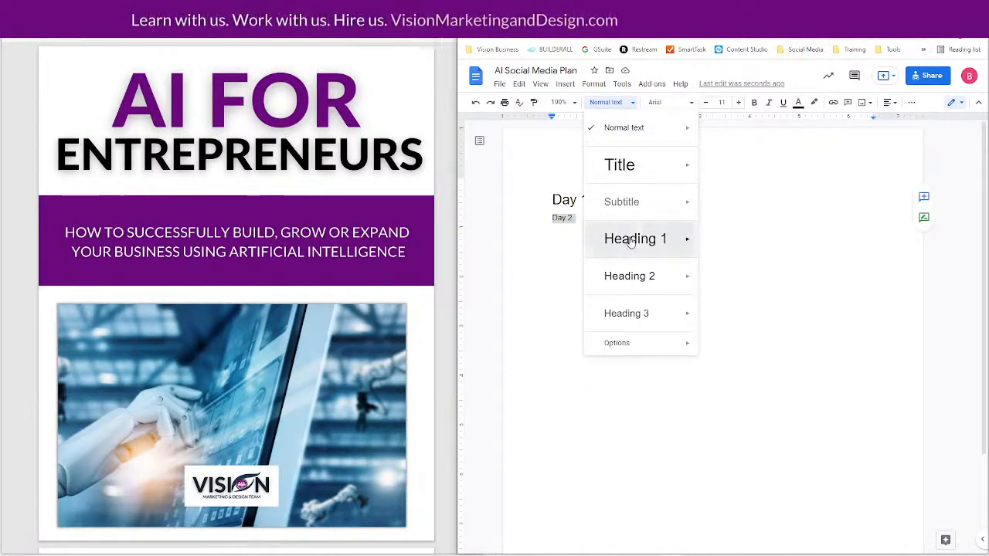
click(690, 236)
Maximize the AI Social Media Plan document window and show its outline
click(954, 8)
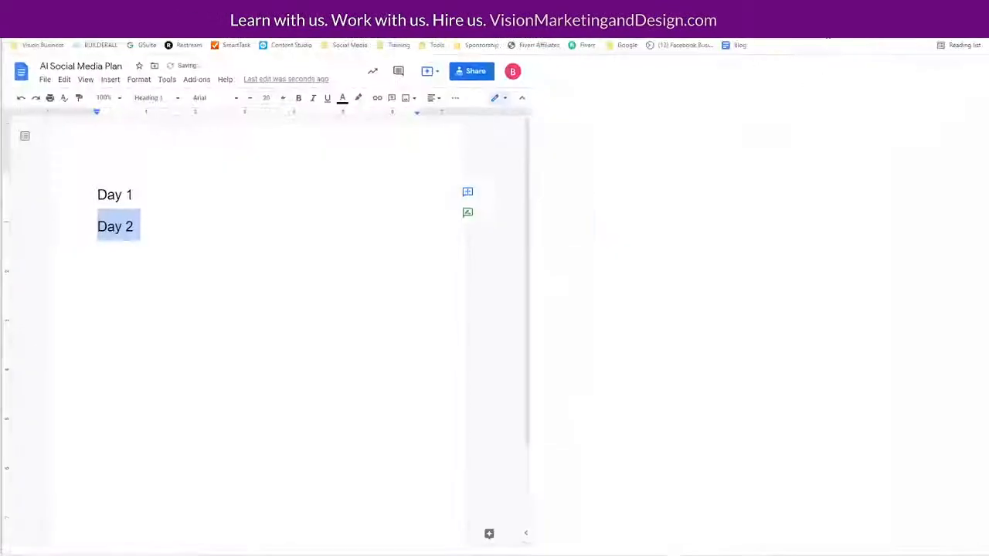
click(22, 137)
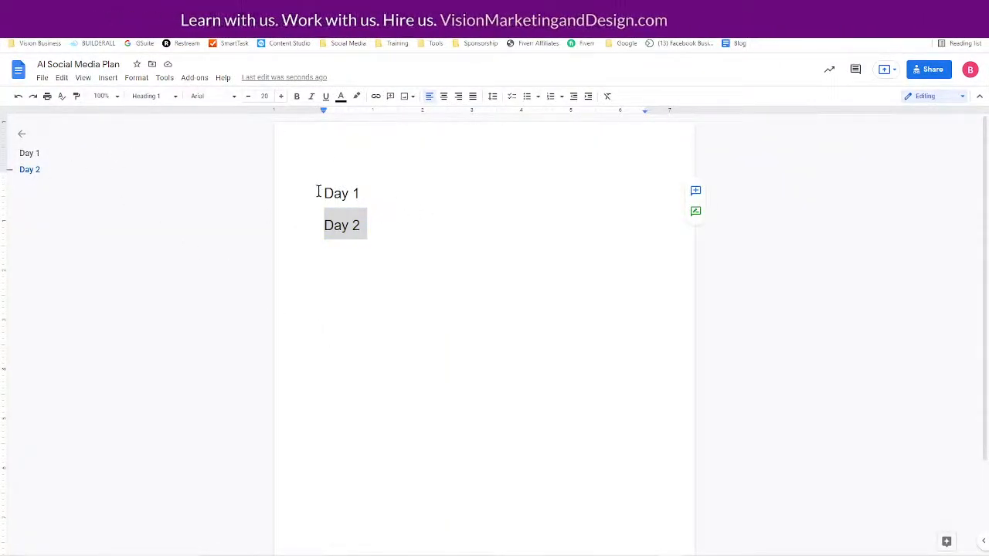
Look over the title and heading styles available for the Day 1 line without applying another style
drag(325, 193, 395, 193)
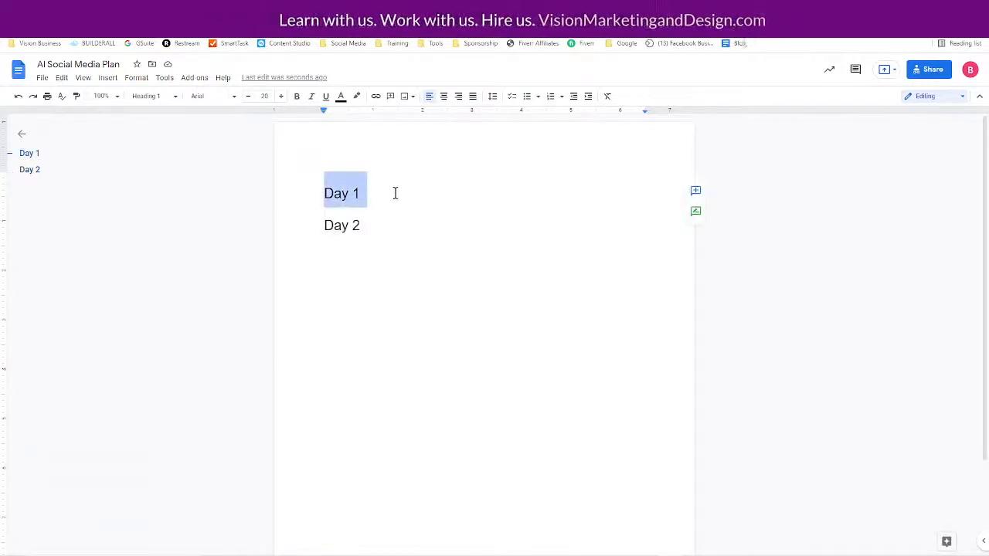
click(151, 96)
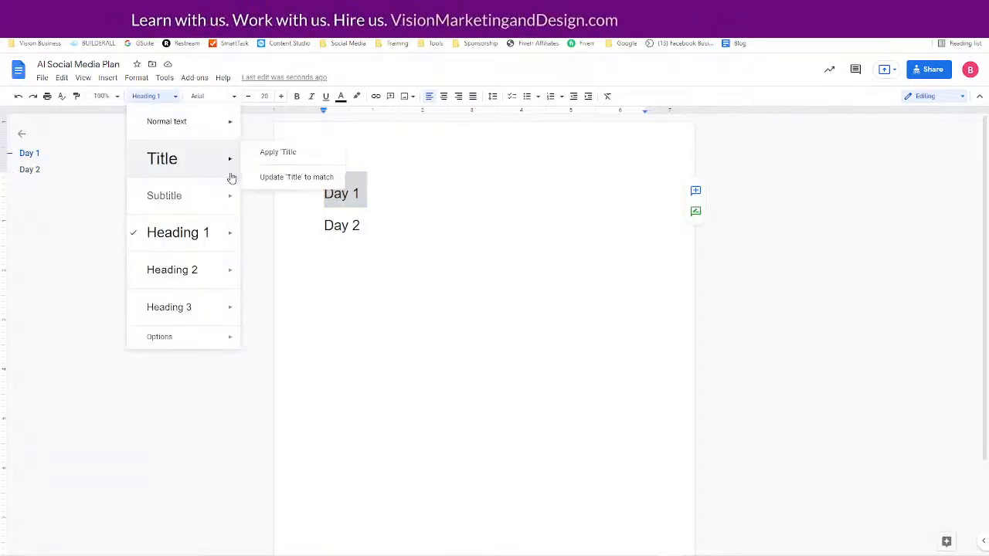
mouse_move(170, 240)
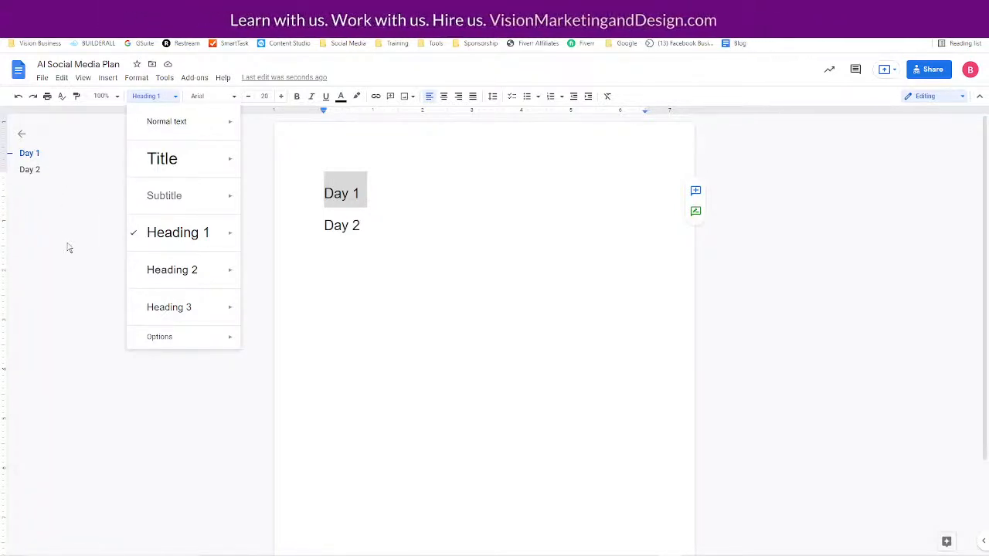
mouse_move(166, 305)
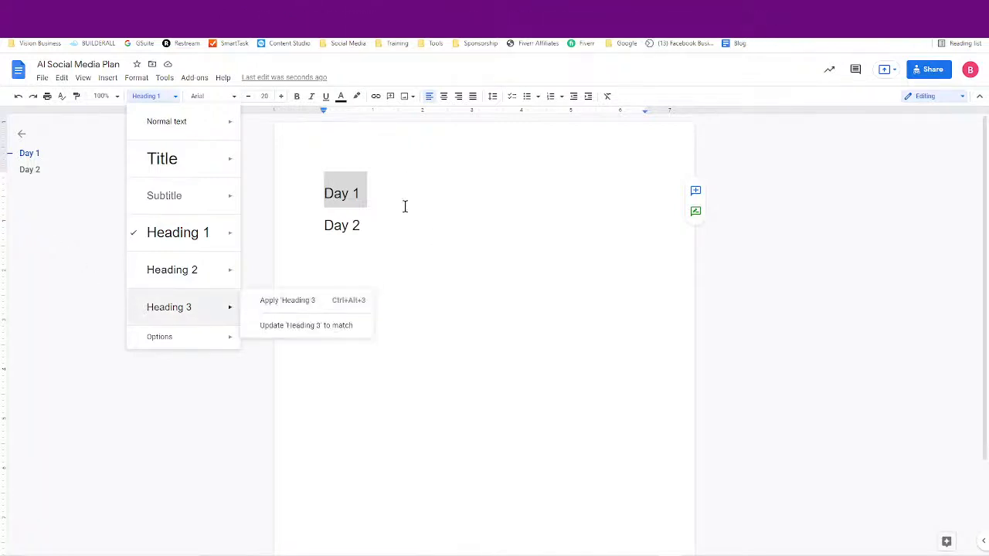
click(476, 270)
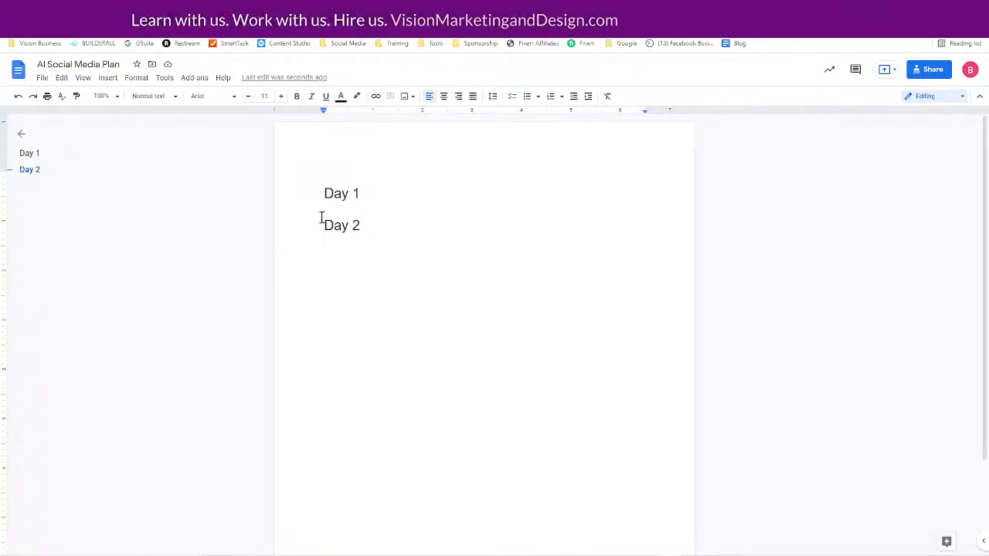
Copy the Day 2 heading and paste six copies below it, the last one on a new page
drag(325, 222, 358, 223)
key(ctrl+c)
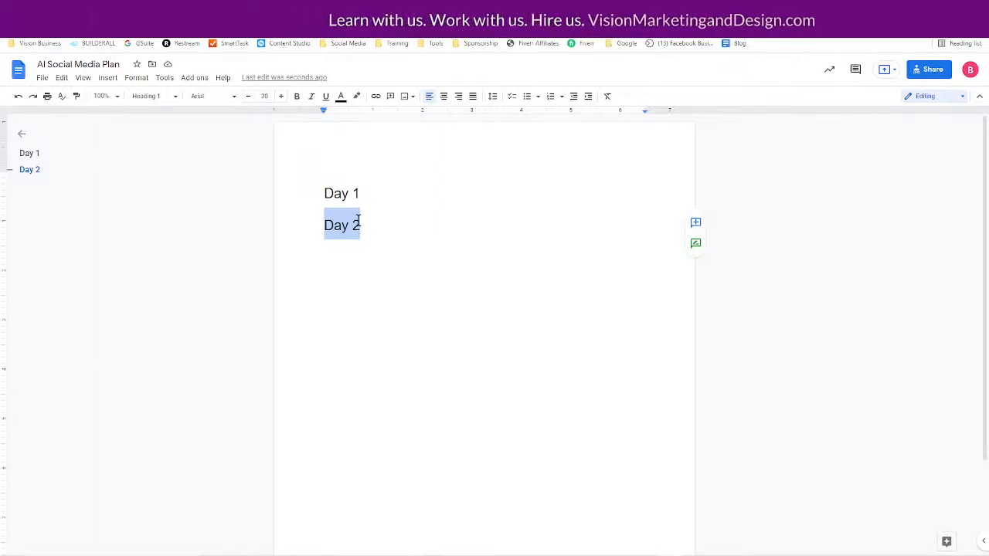
click(343, 266)
key(ctrl+v)
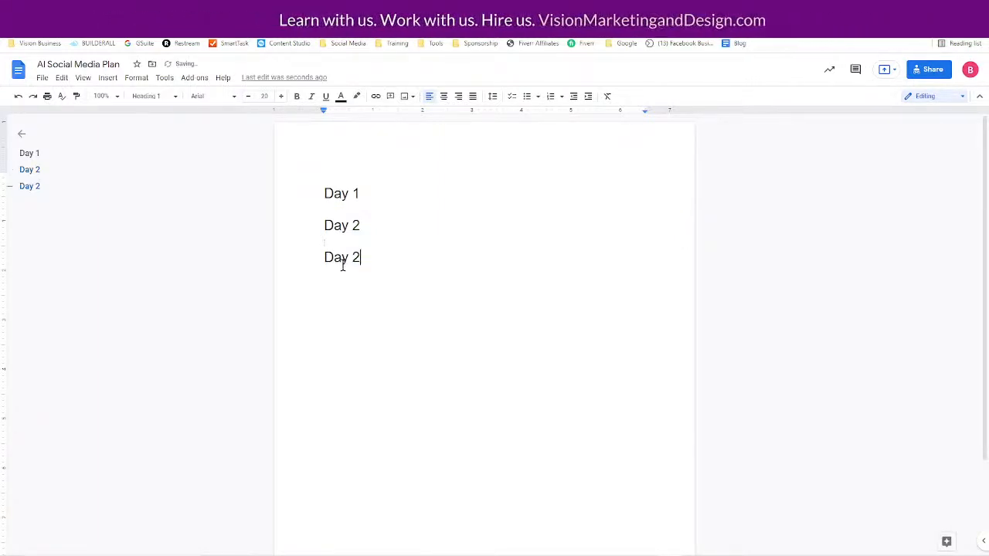
key(Return)
key(ctrl+v)
key(Return)
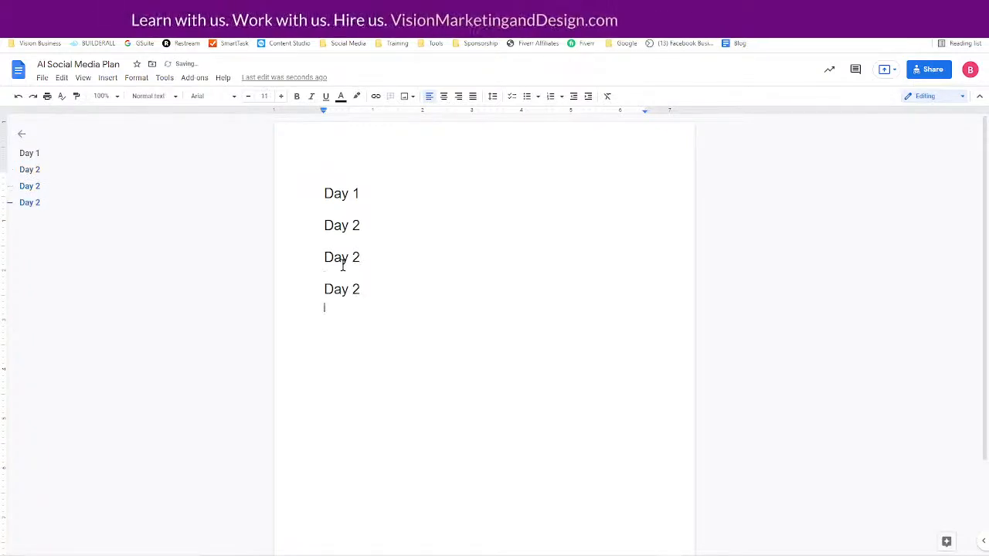
key(ctrl+v)
key(Return)
key(ctrl+v)
key(Return)
key(ctrl+v)
key(ctrl+Return)
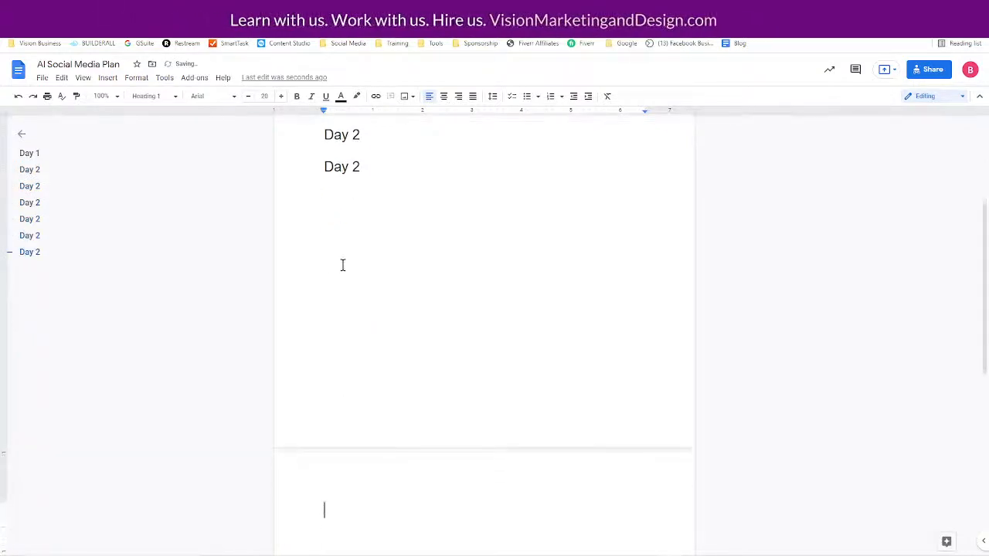
key(ctrl+v)
Renumber the copied headings on the first page as Day 3, Day 4, Day 5, Day 6 and Day 7
scroll(470, 311, up, 4)
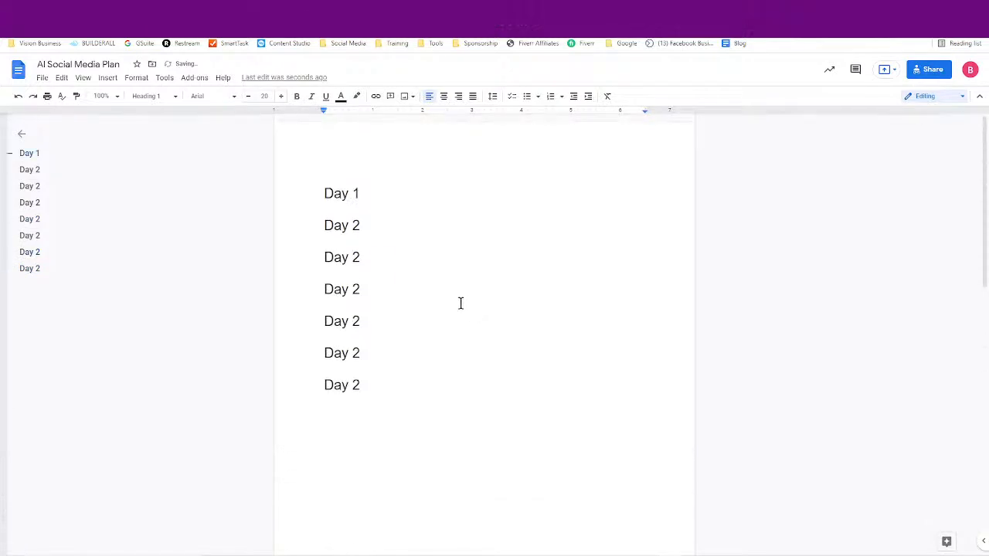
click(358, 257)
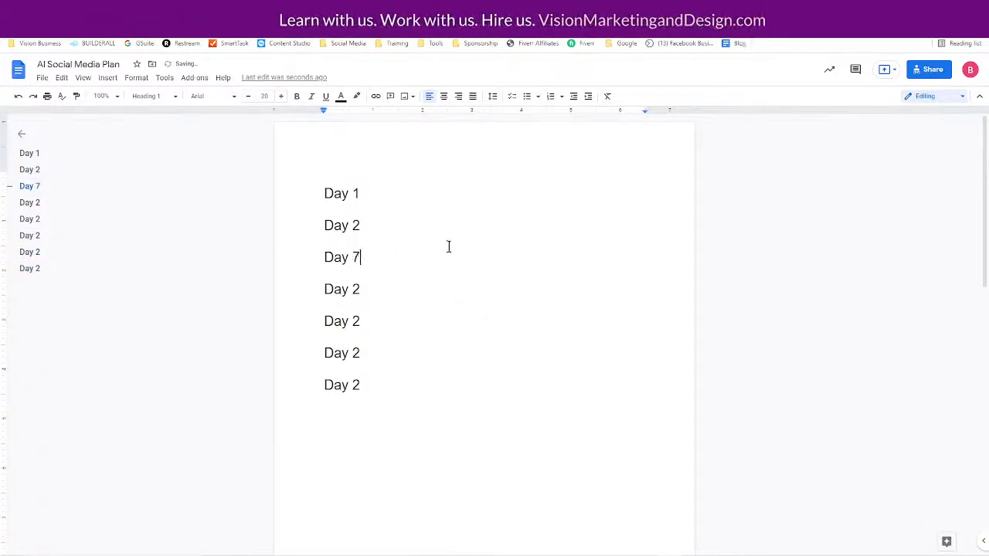
key(BackSpace)
text(3)
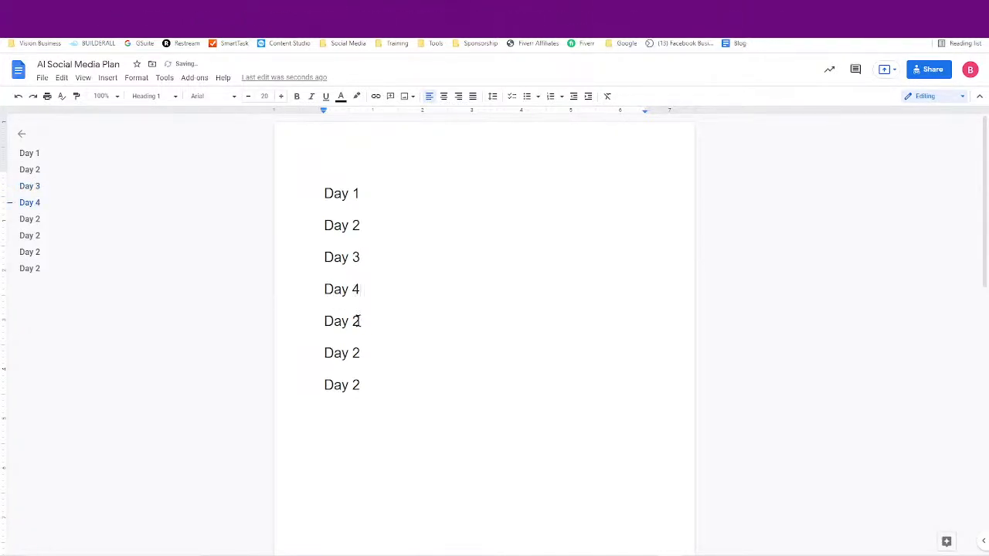
click(358, 320)
key(BackSpace)
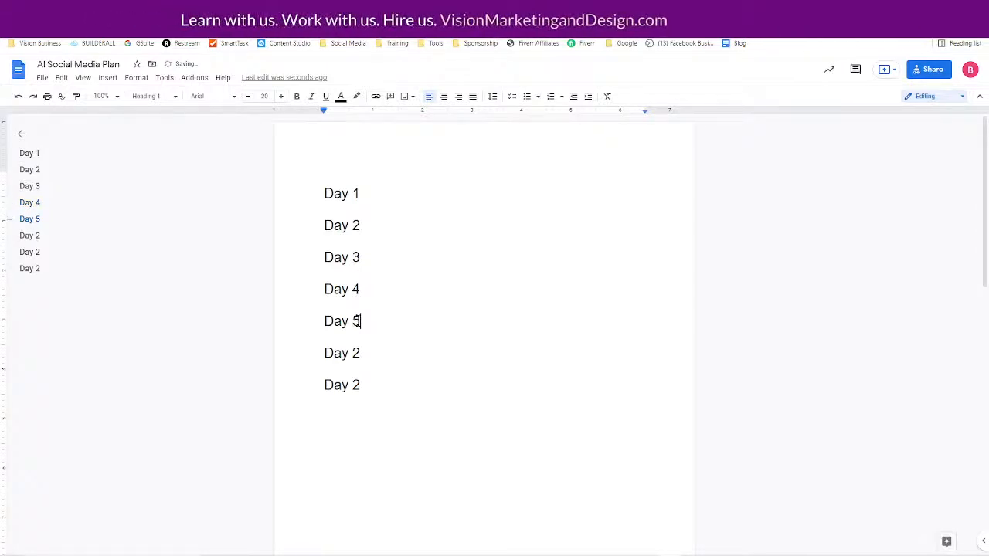
text(6)
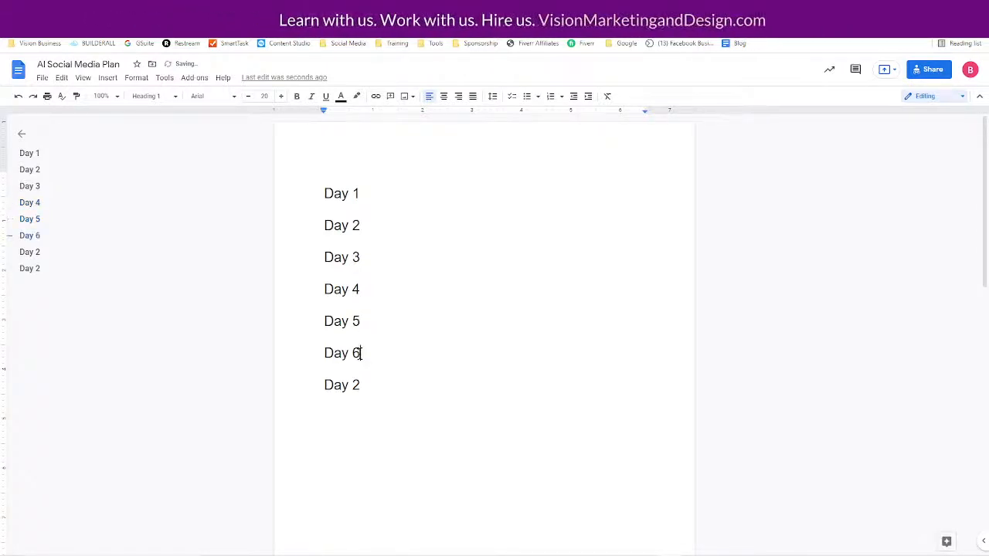
click(361, 385)
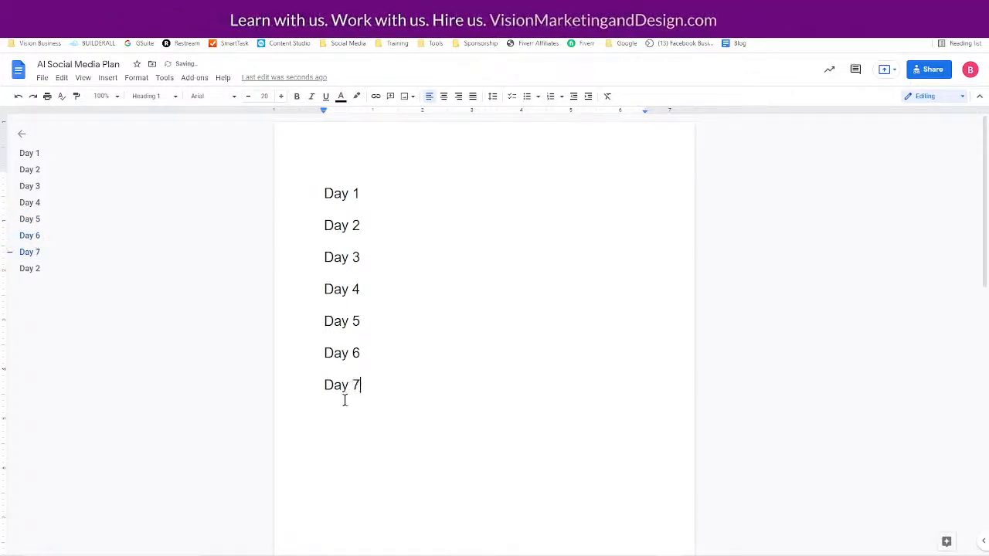
Delete the extra Day 2 heading on the second page and the page break before it
scroll(345, 400, down, 7)
drag(358, 422, 305, 417)
key(BackSpace)
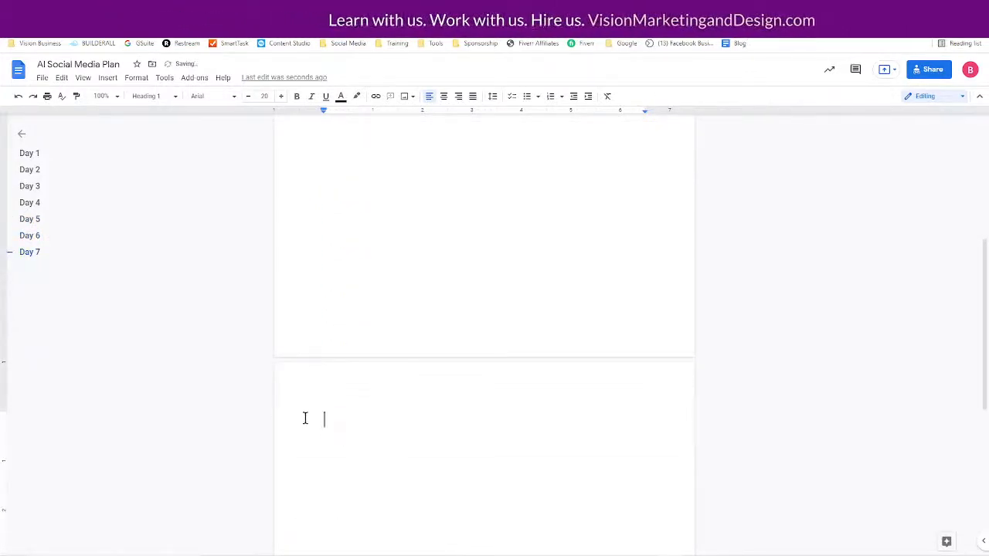
key(BackSpace)
scroll(355, 368, up, 2)
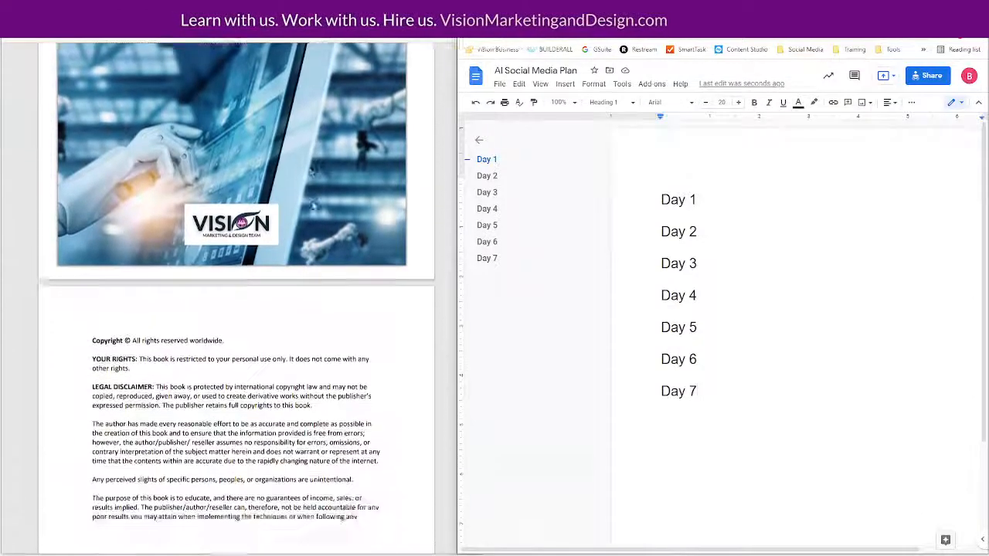
Examine the ebook's Table of Contents beside the document and bring the PDF window to the front
scroll(317, 197, down, 10)
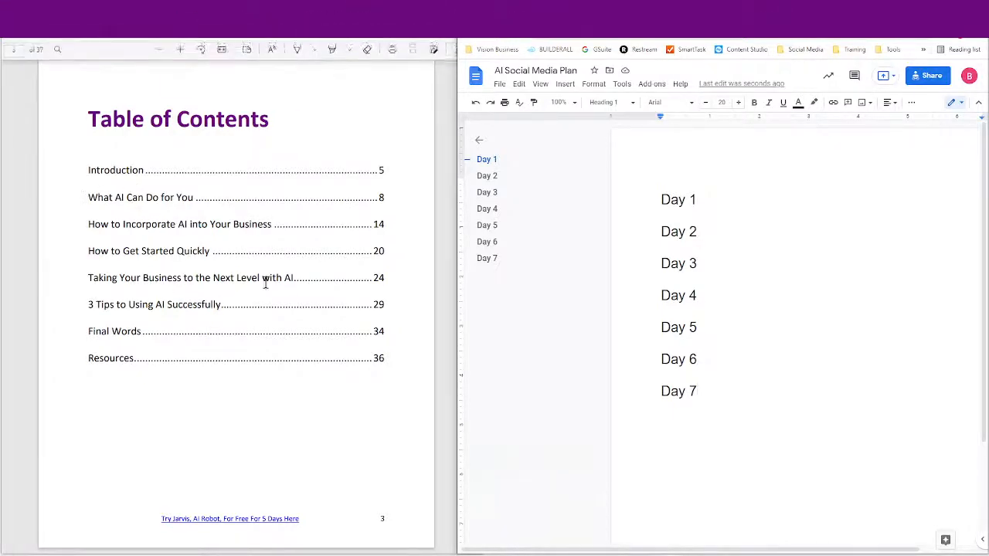
mouse_move(569, 553)
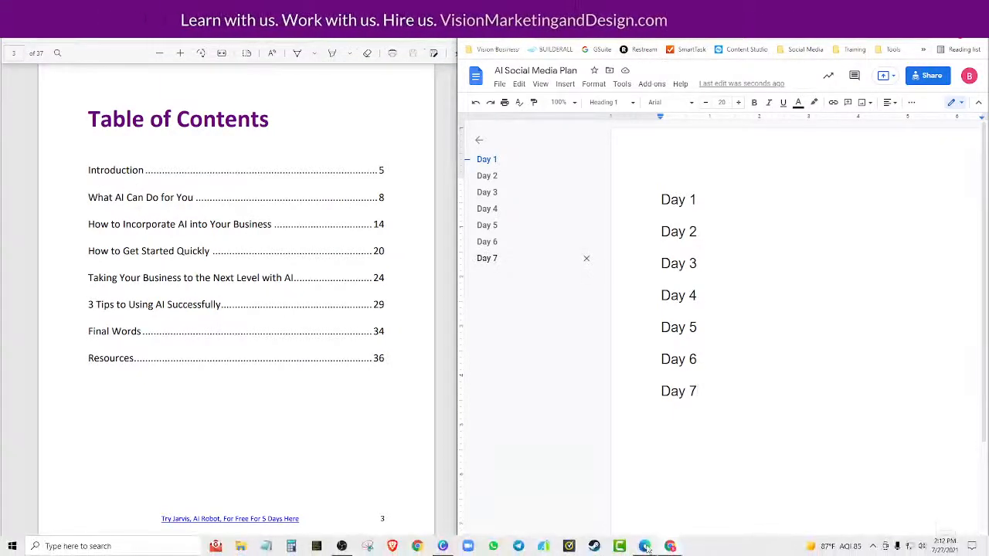
click(645, 546)
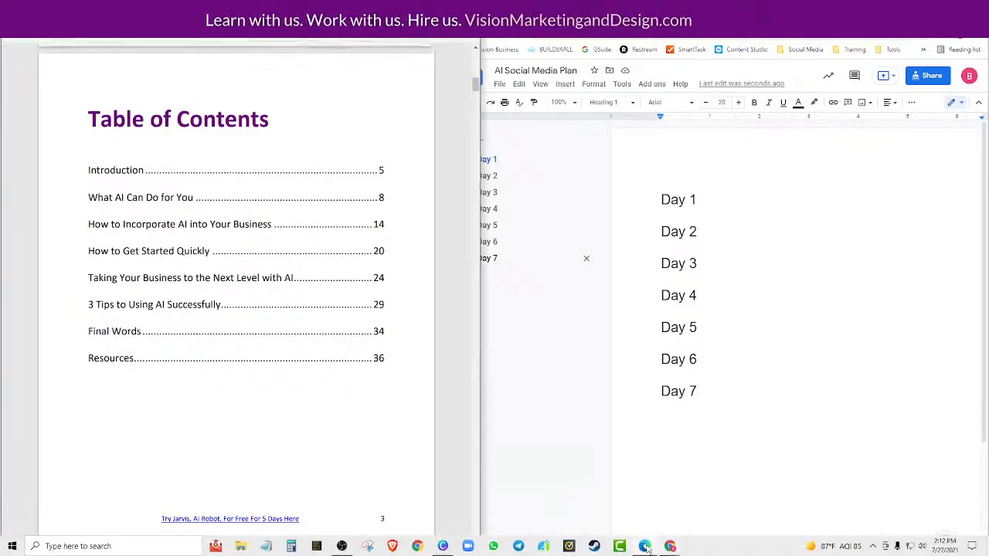
Switch to Canva and look back through the Youtube Tips Graphics design up to page 1
click(443, 547)
scroll(902, 259, up, 15)
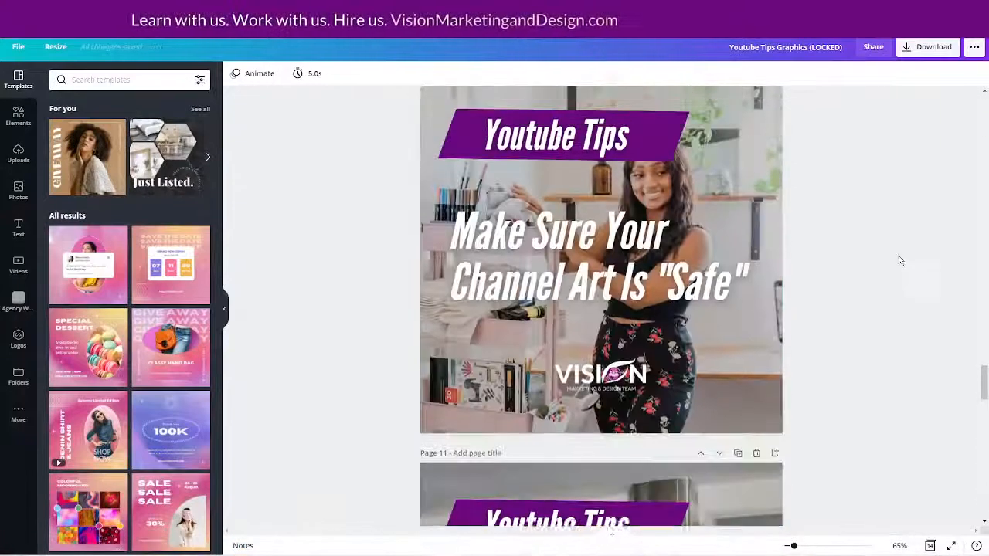
scroll(888, 247, up, 15)
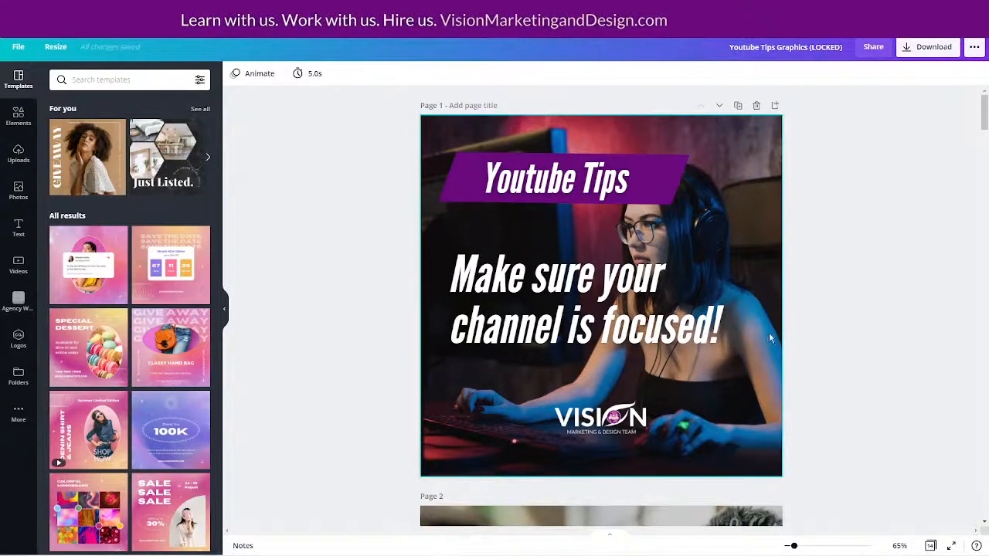
Look at pages 1 and 2 and inspect the Lift text effect on the page 1 text "Make sure your channel is focused!"
scroll(773, 338, down, 5)
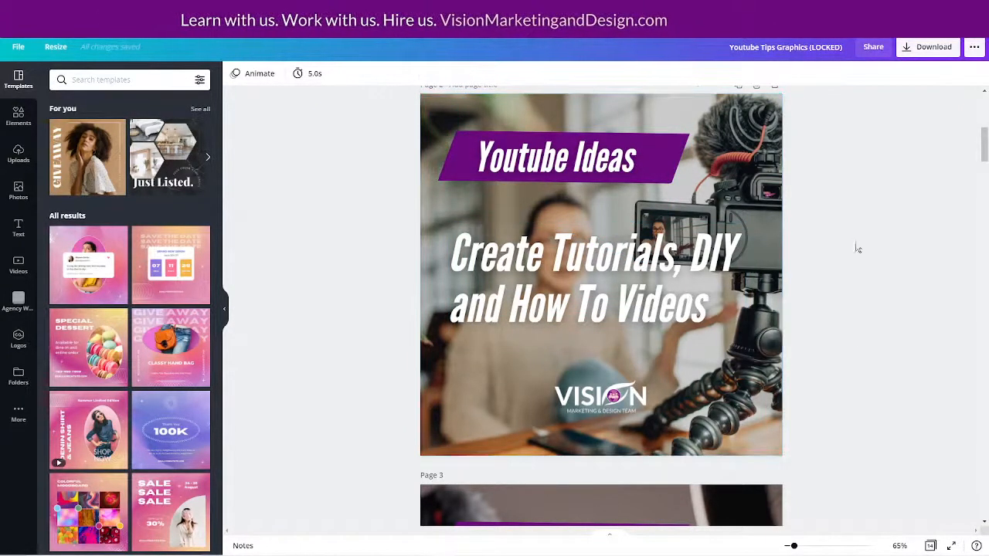
scroll(857, 247, up, 5)
click(482, 268)
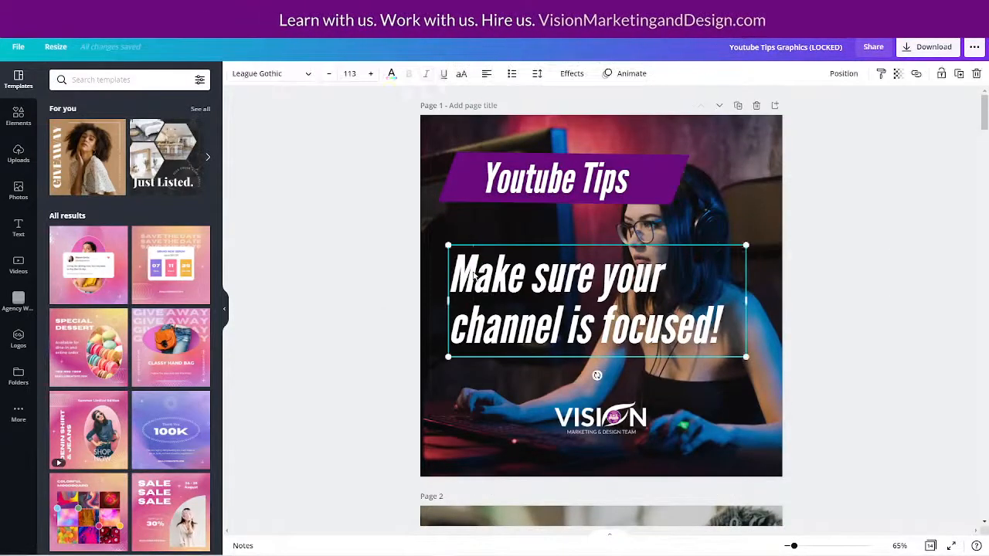
drag(473, 280, 733, 322)
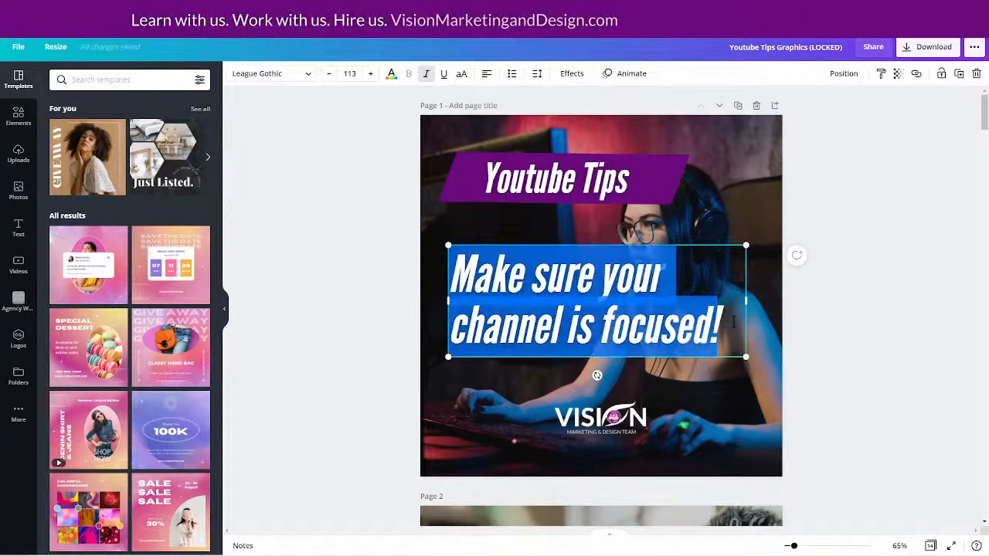
click(573, 74)
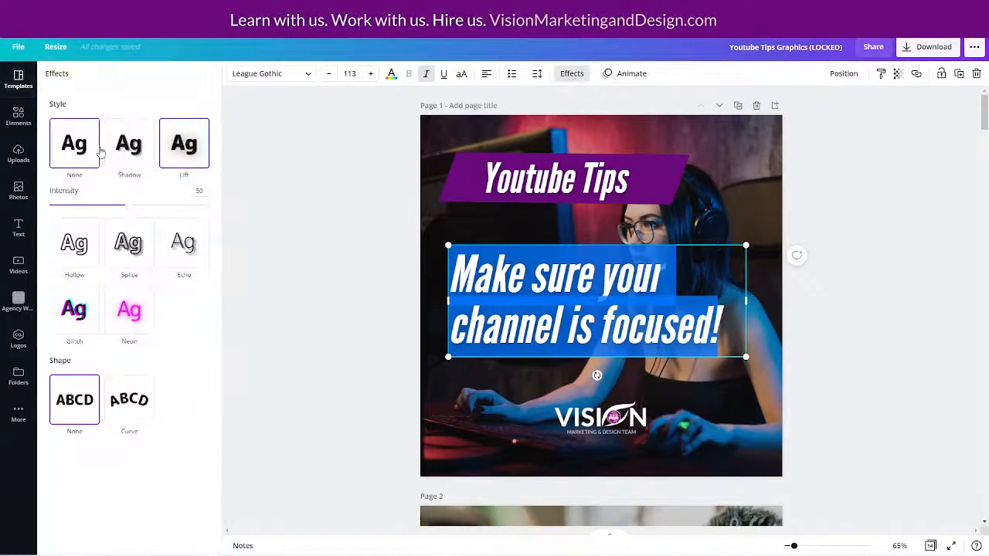
click(182, 146)
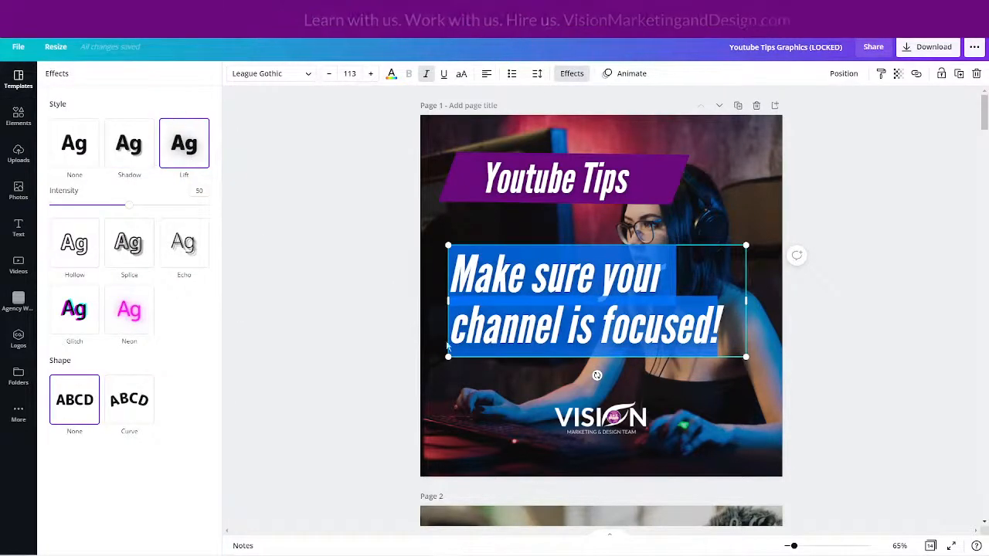
click(902, 384)
click(773, 179)
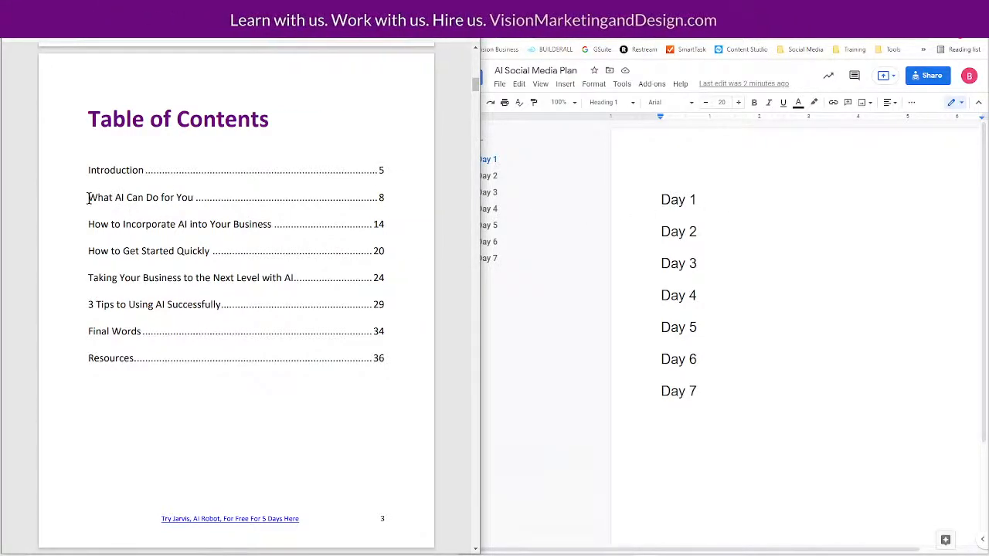
Examine the chapter titles "What AI Can Do for You" and "How to Incorporate AI into Your Business" in the ebook's Table of Contents
drag(100, 198, 193, 200)
click(148, 199)
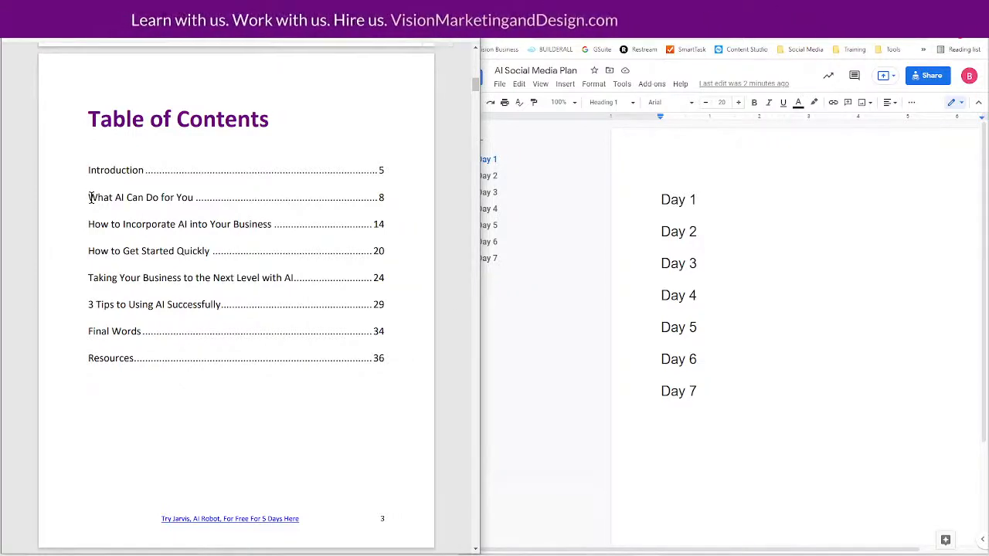
mouse_move(469, 554)
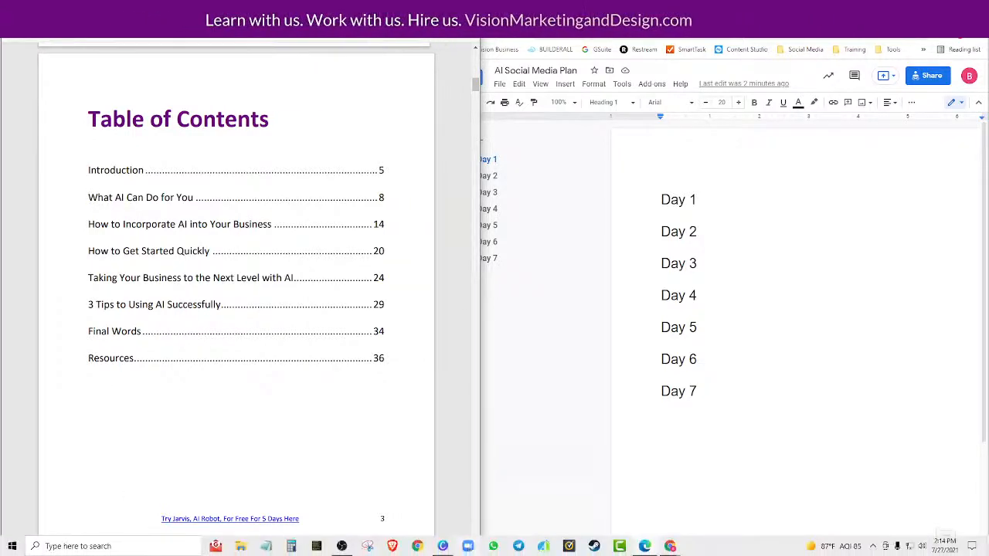
click(443, 546)
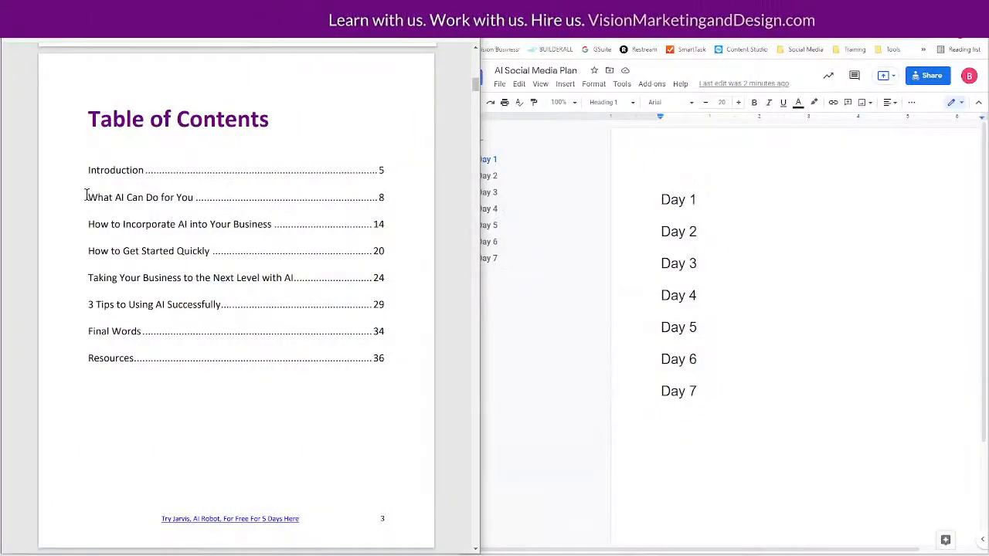
drag(86, 196, 196, 202)
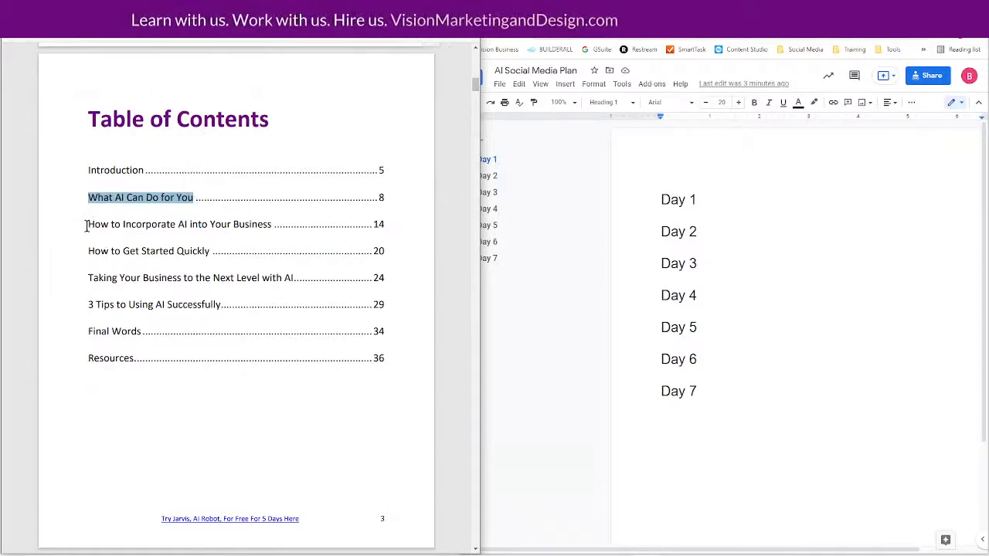
drag(87, 224, 272, 225)
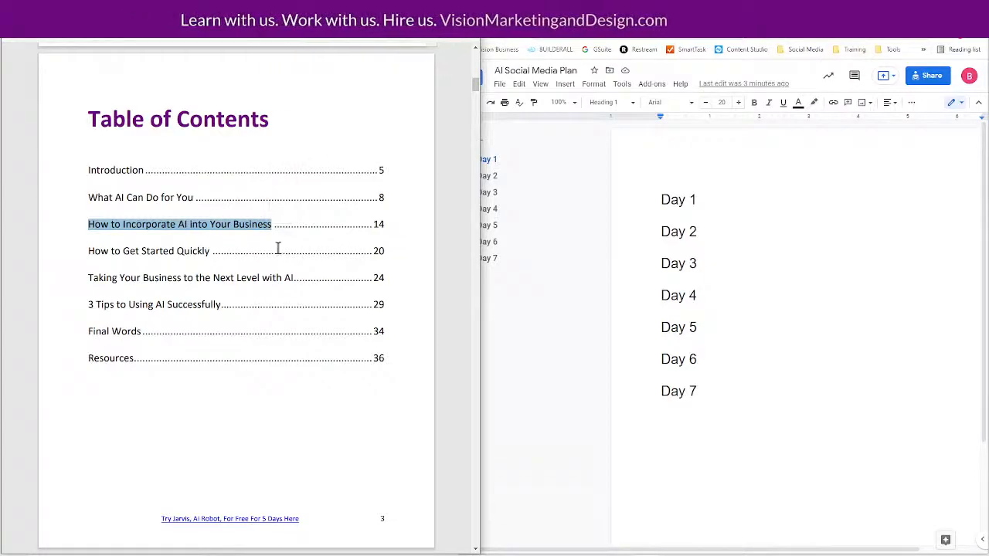
Read through the ebook from the Introduction to the four specific areas where AI helps a business on page 9
scroll(242, 310, down, 15)
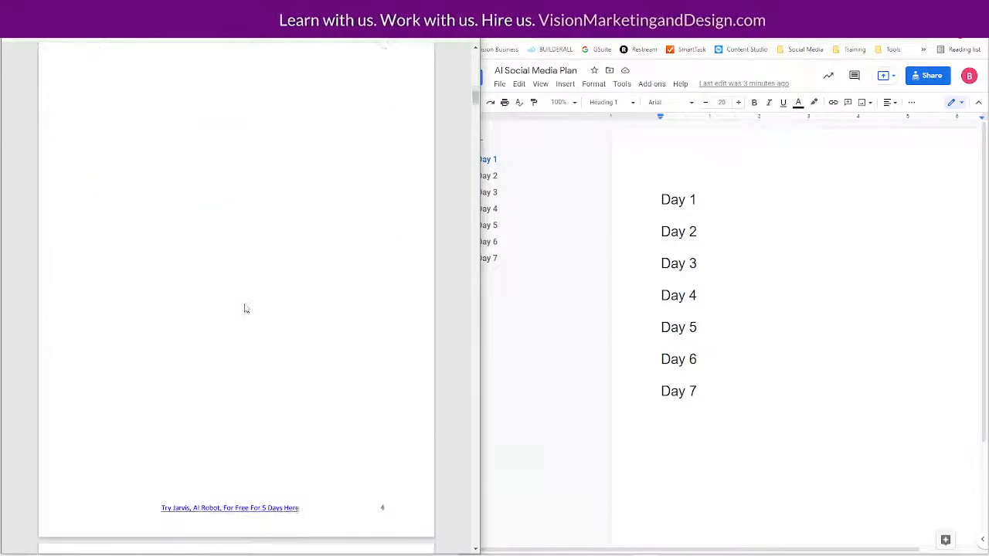
scroll(250, 301, down, 9)
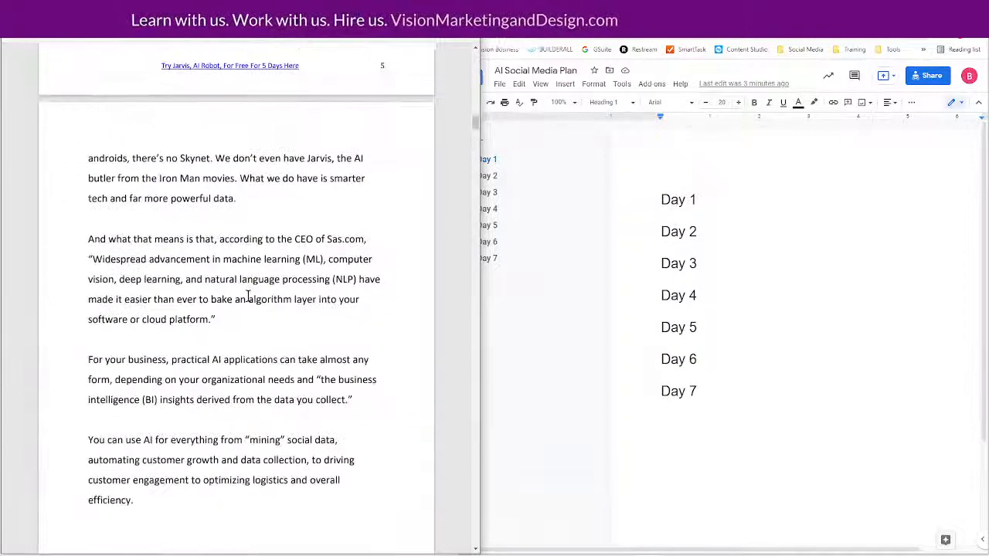
scroll(248, 296, up, 5)
scroll(265, 309, up, 6)
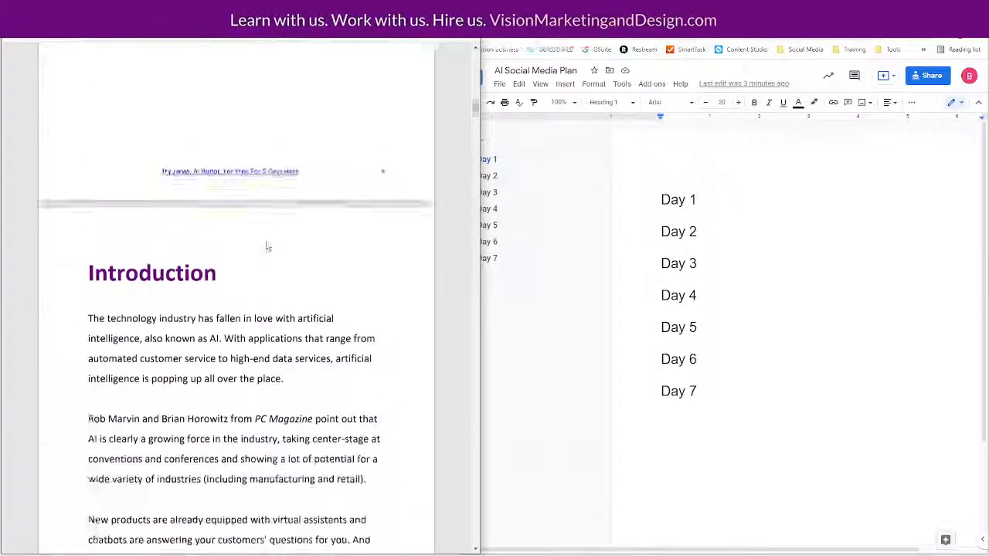
scroll(262, 338, down, 8)
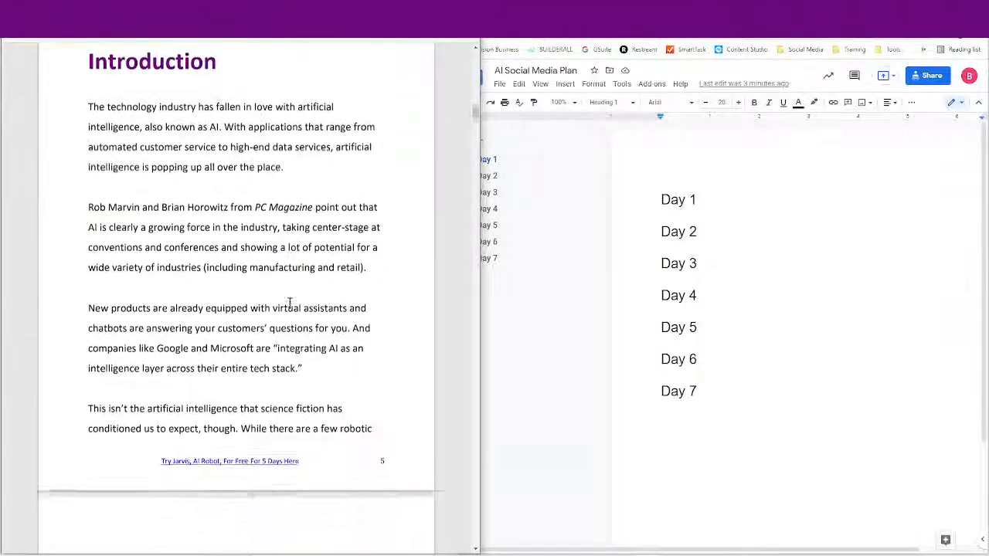
scroll(259, 325, down, 9)
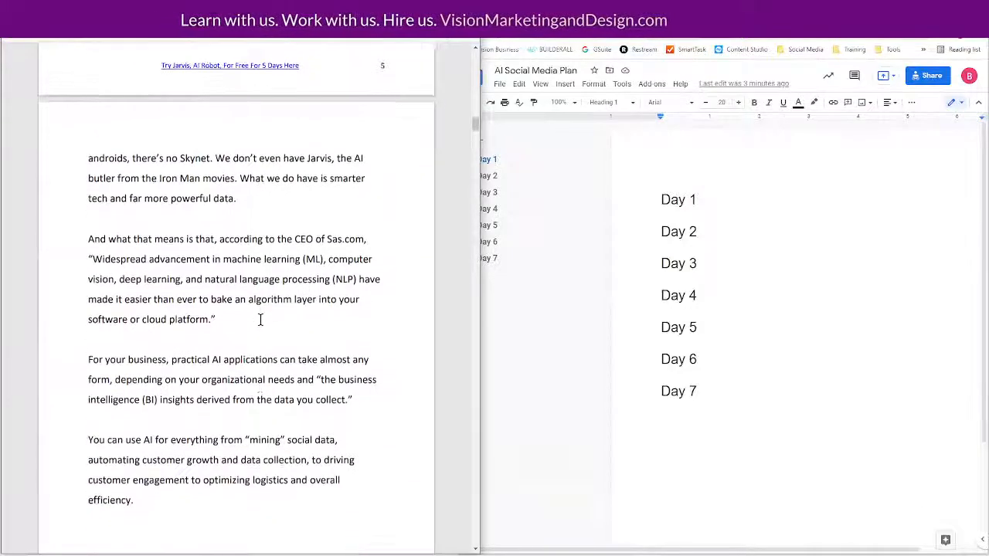
scroll(261, 334, down, 12)
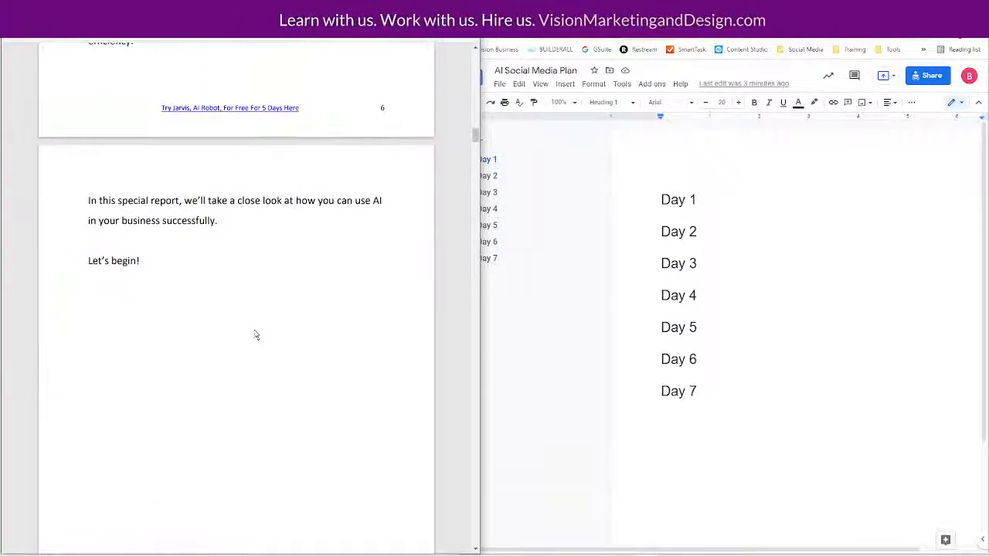
scroll(256, 328, down, 2)
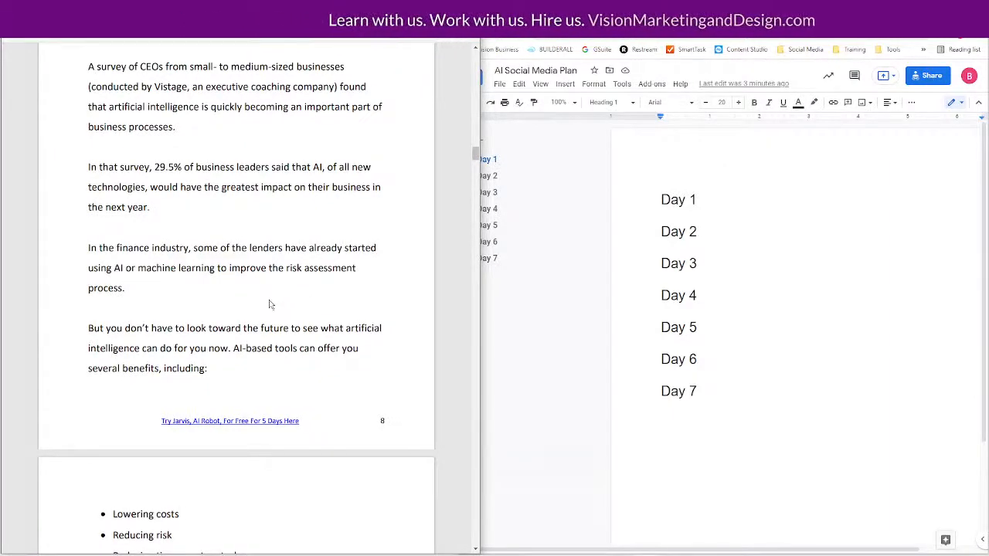
scroll(287, 286, down, 4)
scroll(287, 286, down, 2)
scroll(274, 328, down, 4)
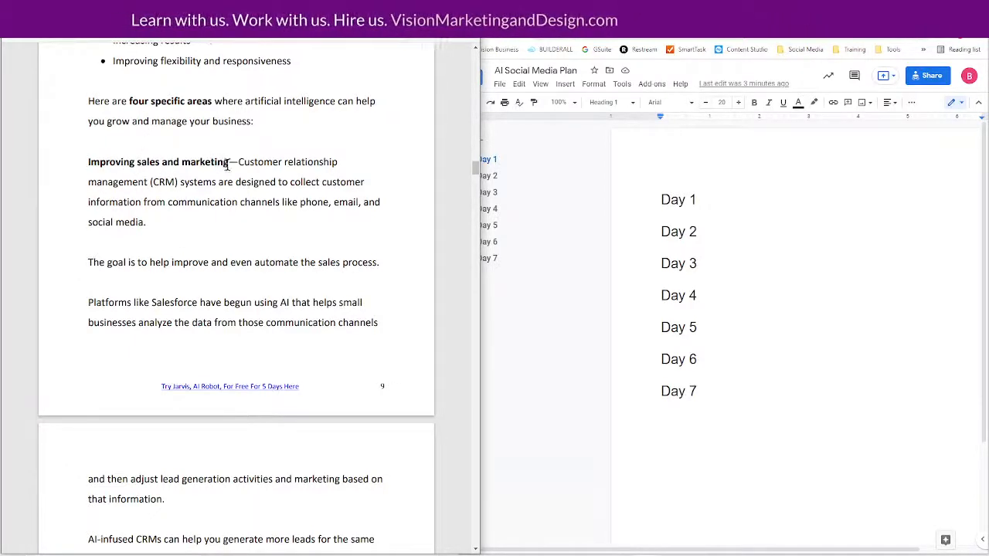
Copy "Improving sales and marketing" from page 9 of the ebook into the document's Day 1 heading
drag(225, 163, 84, 161)
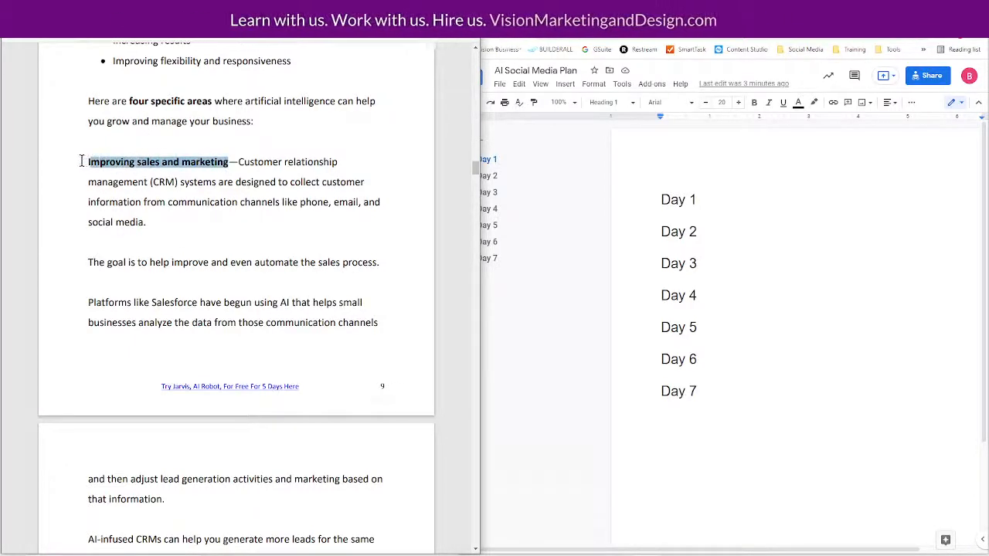
right_click(121, 165)
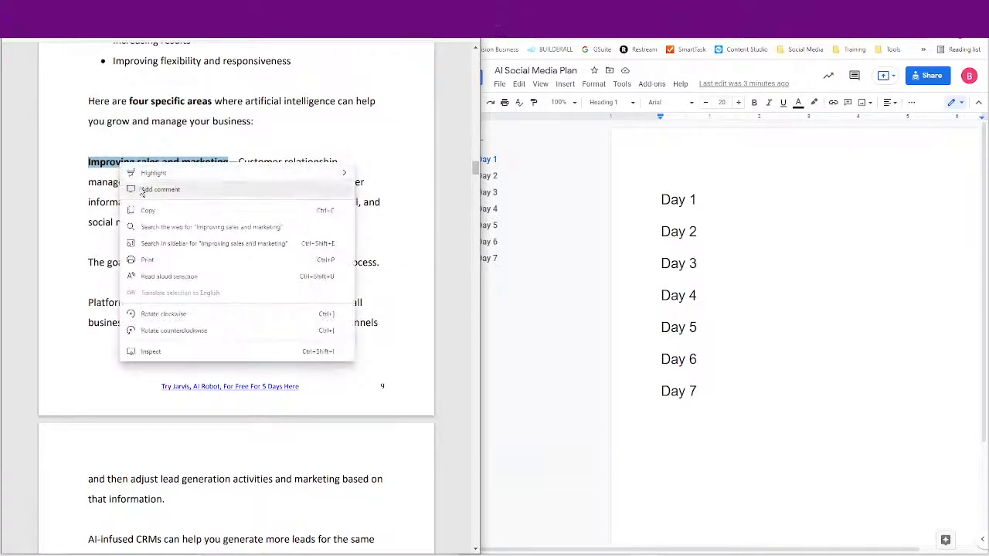
click(145, 215)
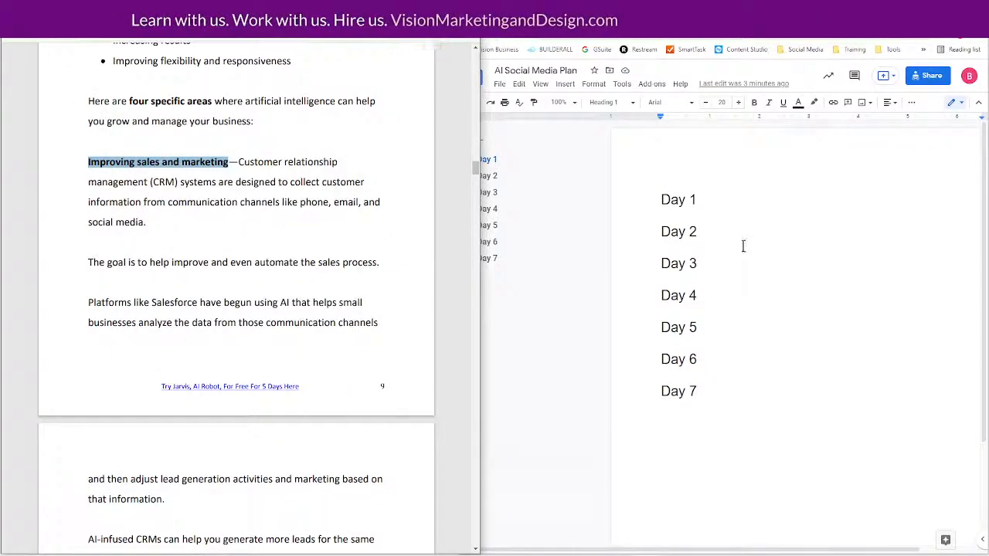
click(701, 204)
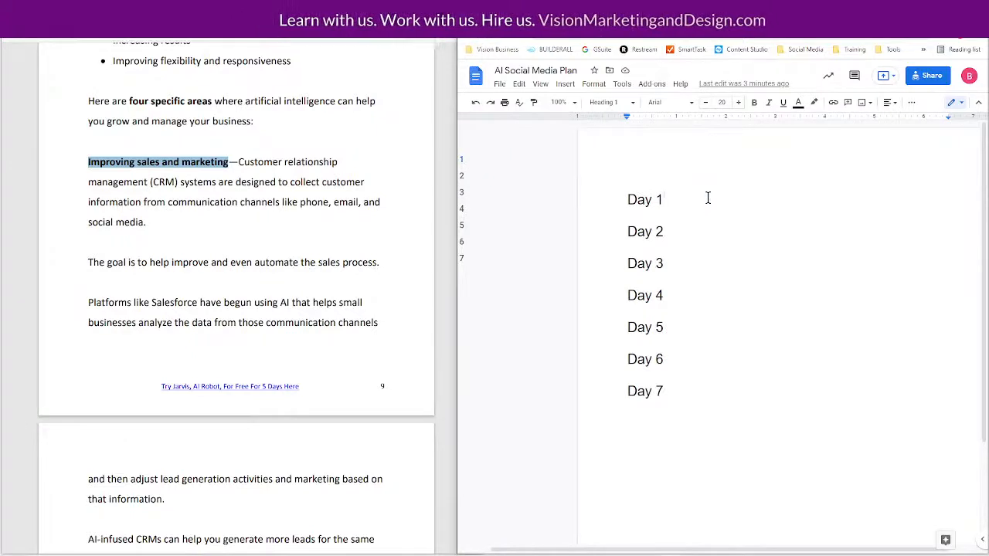
key(ctrl+v)
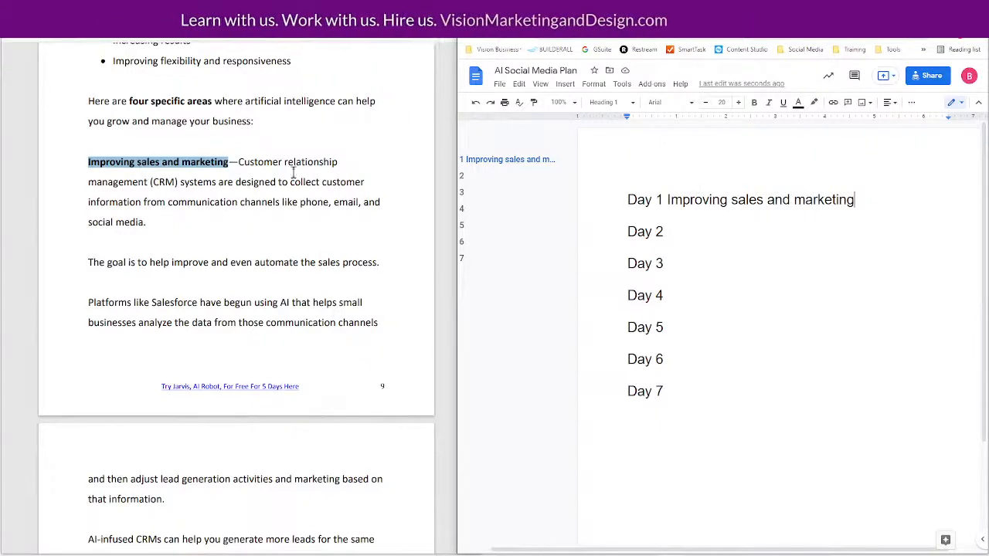
Copy "artificial intelligence can help you grow and manage your business" from the ebook onto a new line above the Day 1 heading
click(238, 163)
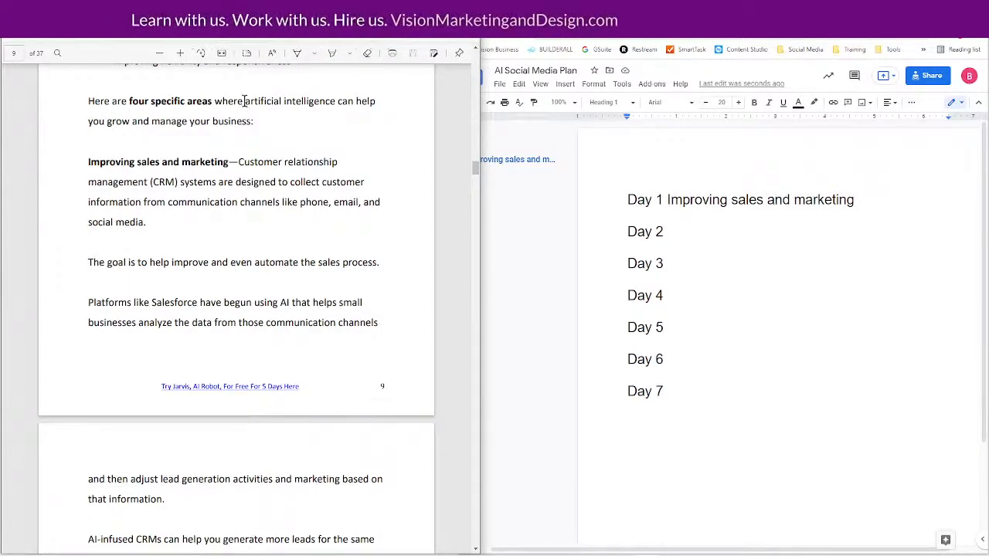
drag(253, 102, 249, 121)
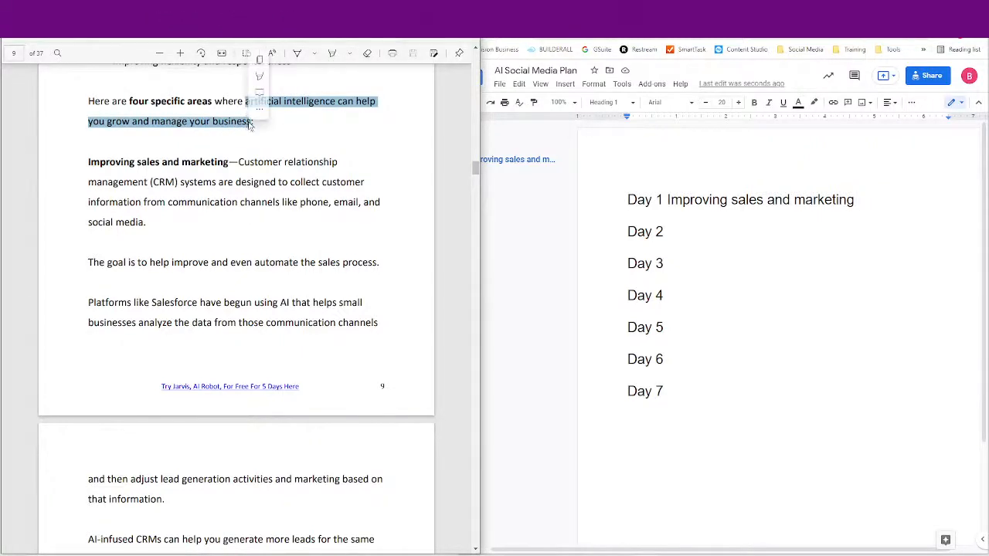
right_click(213, 122)
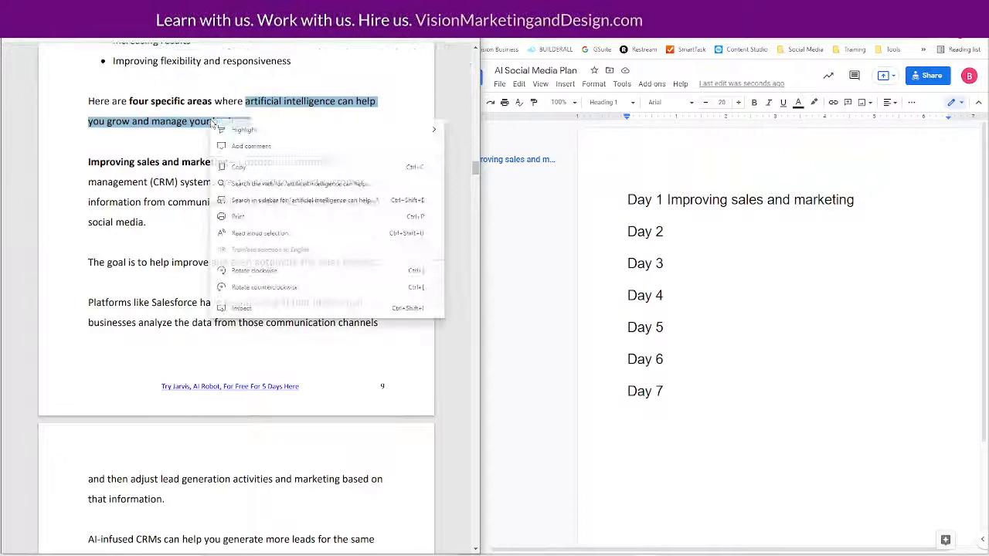
click(233, 170)
click(628, 173)
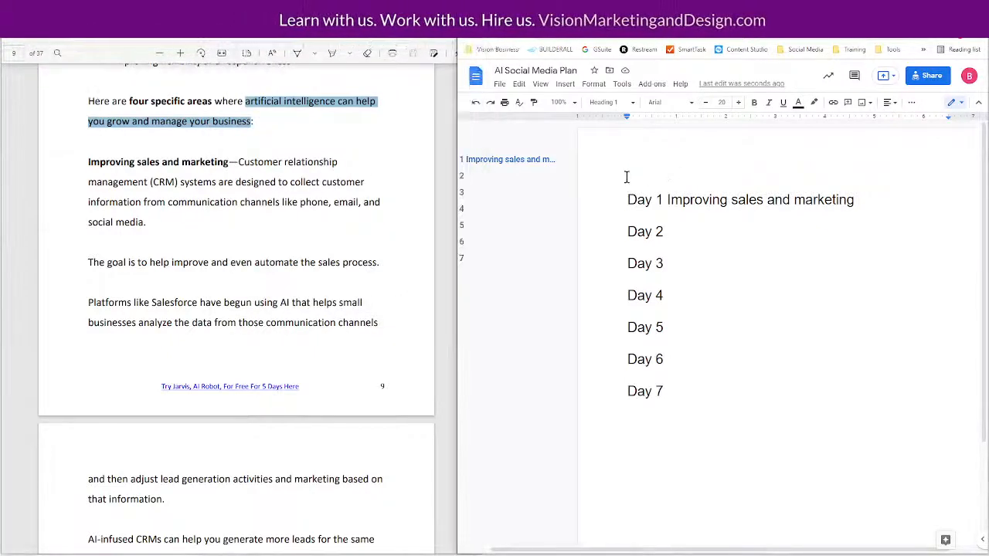
key(Return)
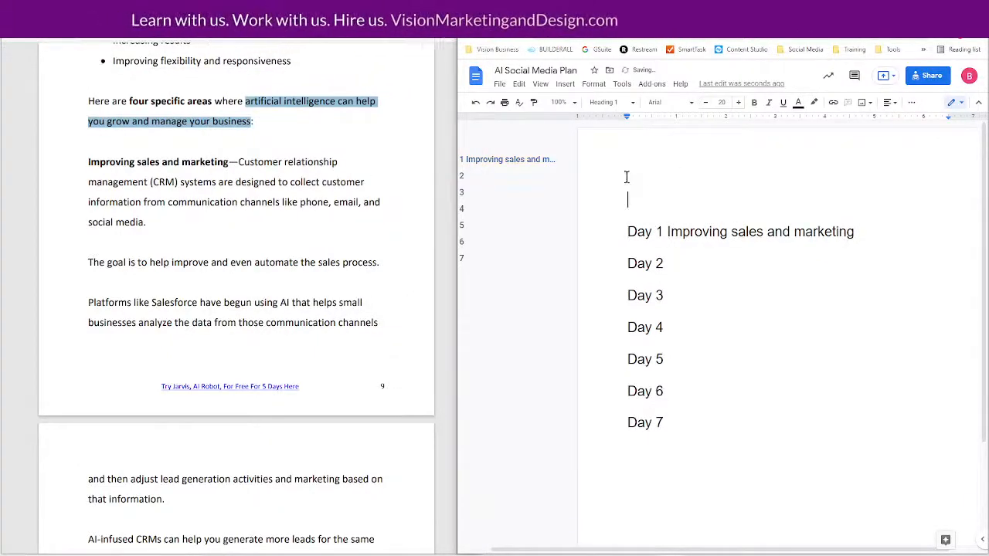
key(ctrl+v)
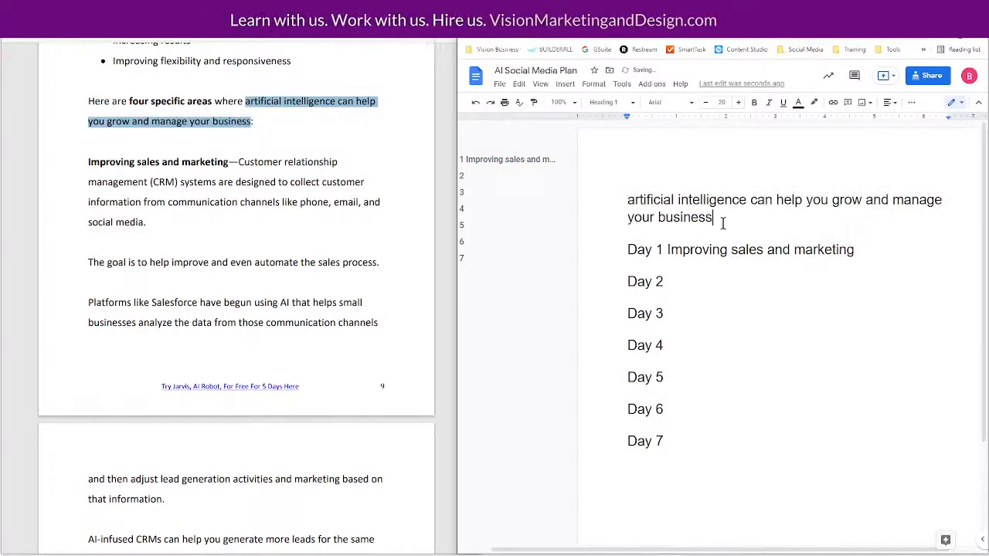
Change the pasted line above the Day 1 heading to the Normal text style
drag(723, 223, 616, 196)
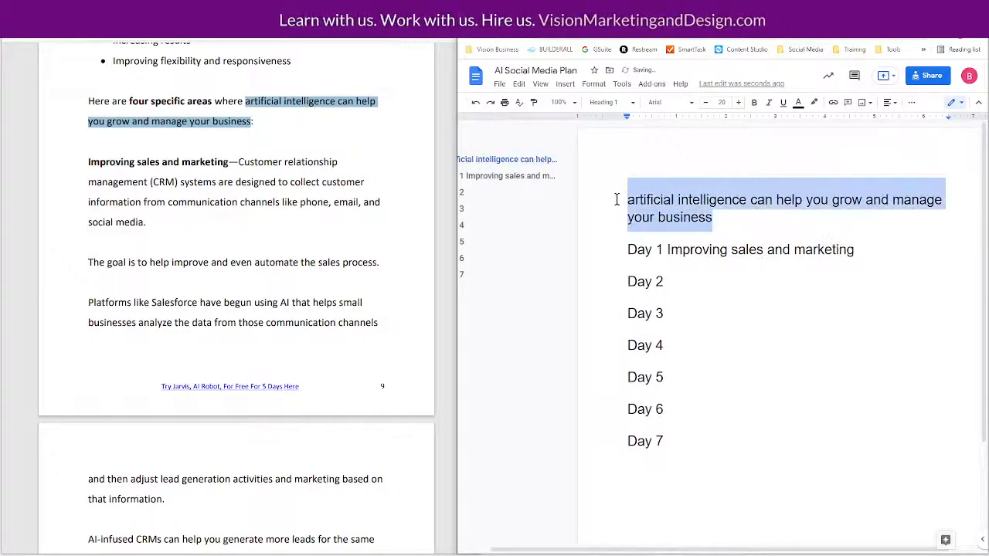
click(565, 85)
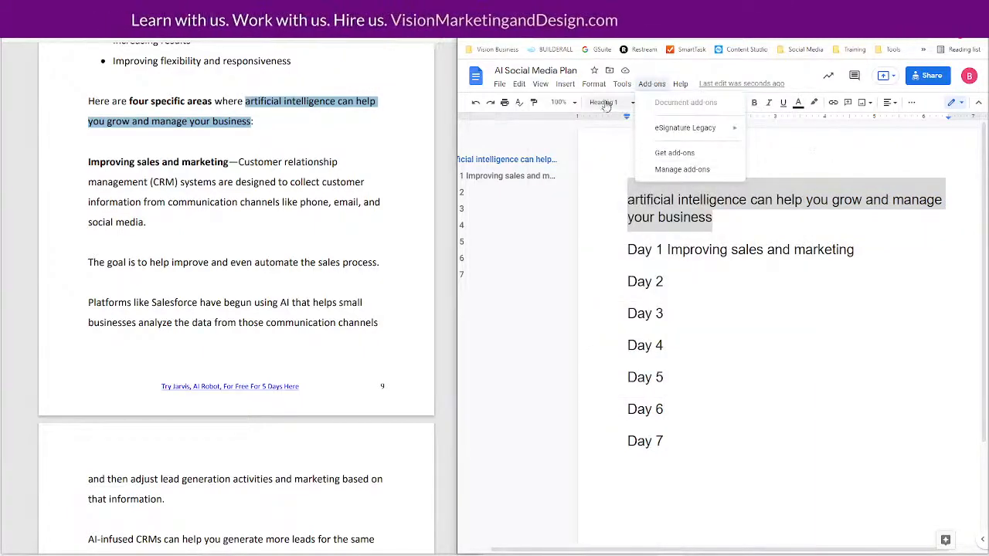
click(607, 103)
click(610, 129)
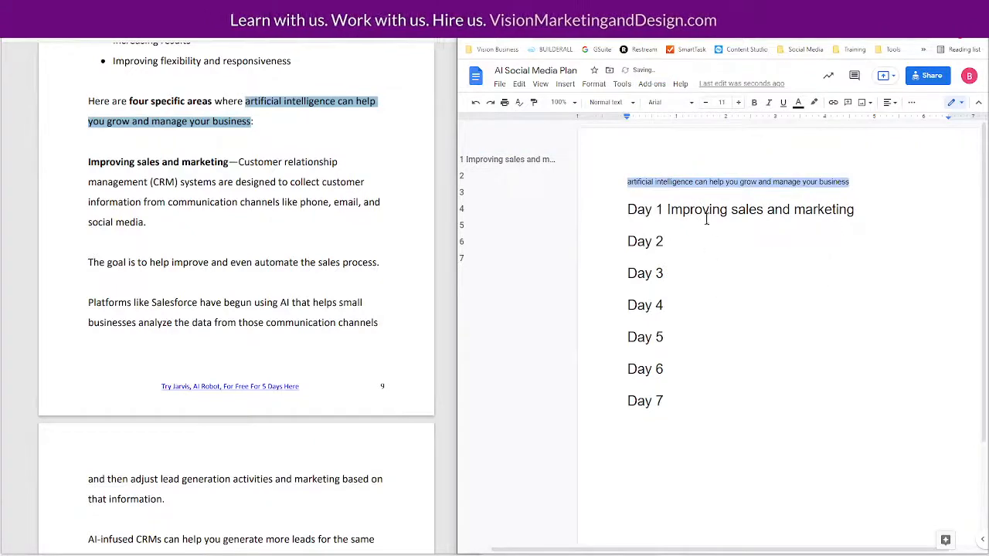
click(684, 182)
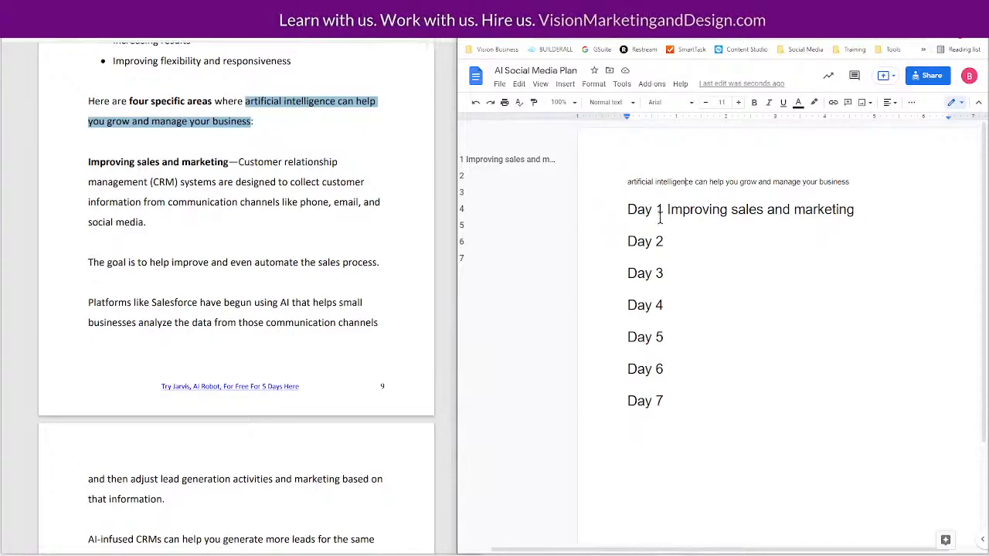
click(240, 161)
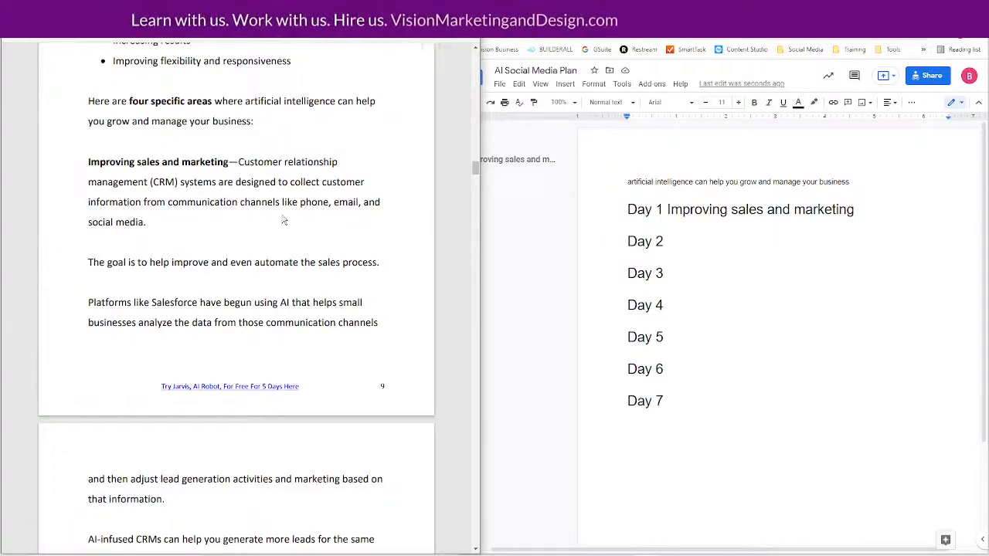
Copy the "AI-infused CRMs can help you generate more leads" paragraph from page 10 of the ebook onto a new line under the Day 1 heading
scroll(315, 222, down, 1)
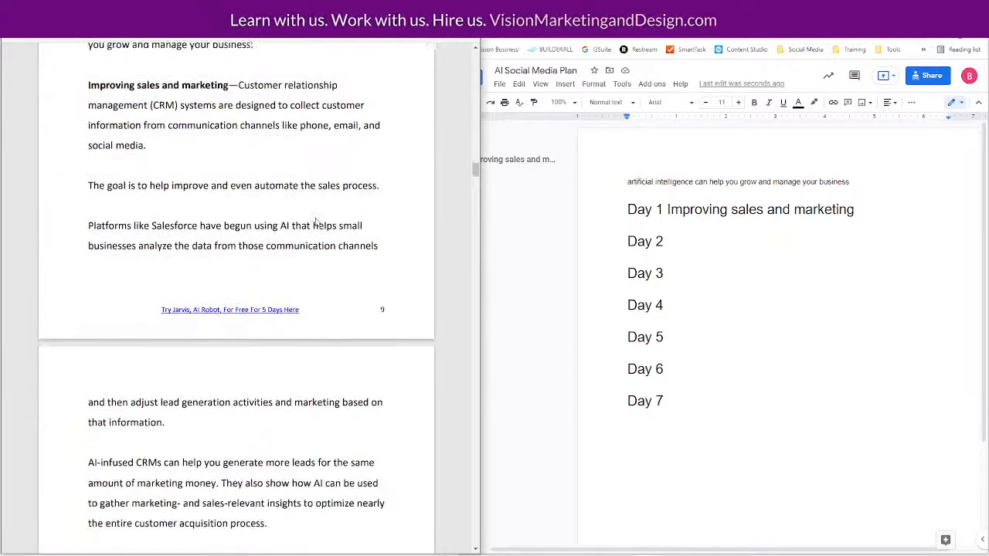
scroll(323, 215, down, 1)
scroll(323, 216, down, 2)
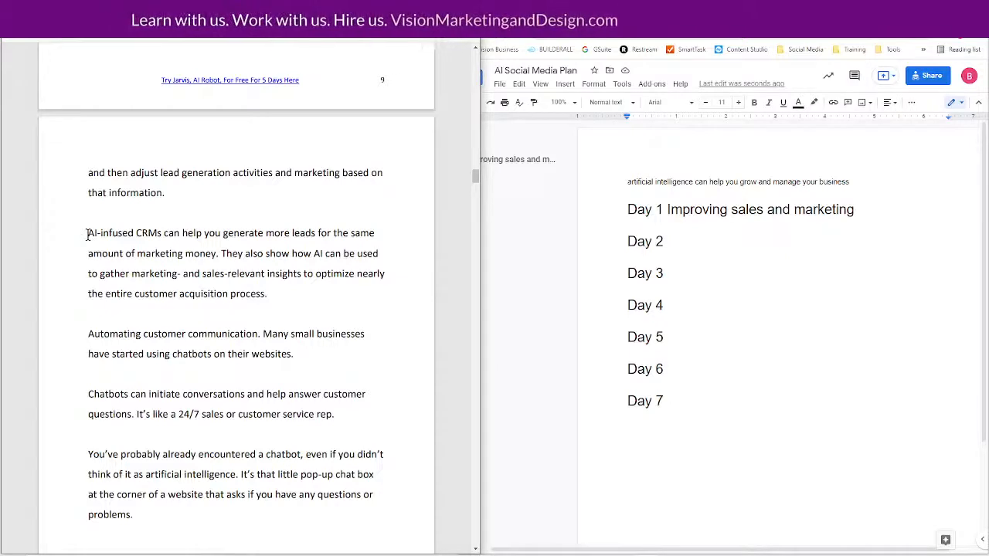
drag(87, 235, 281, 293)
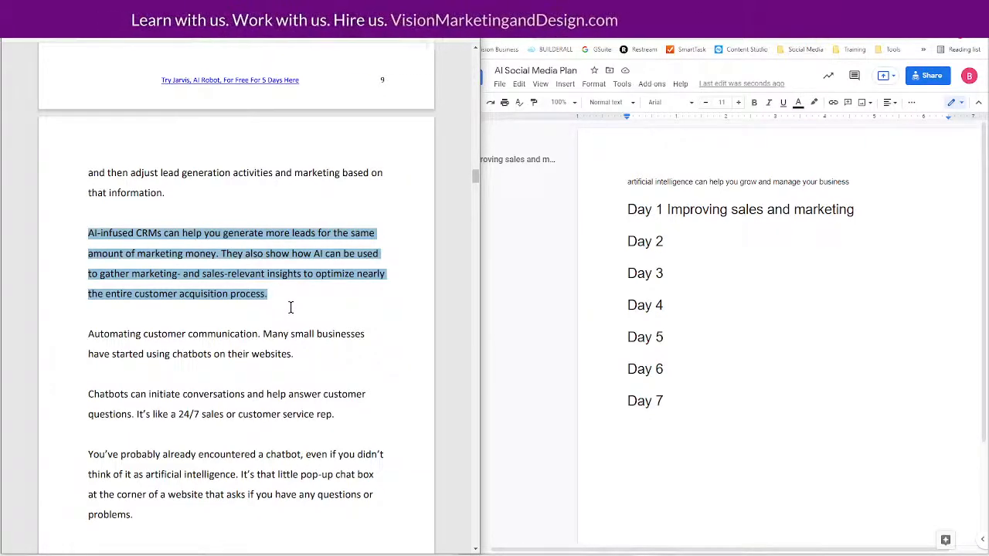
drag(291, 308, 315, 356)
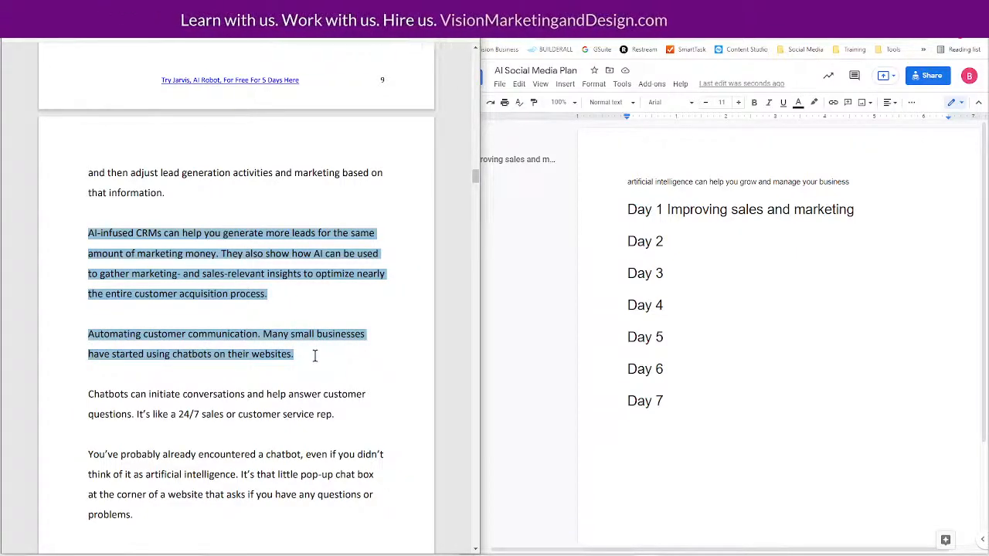
drag(314, 356, 304, 300)
key(ctrl+c)
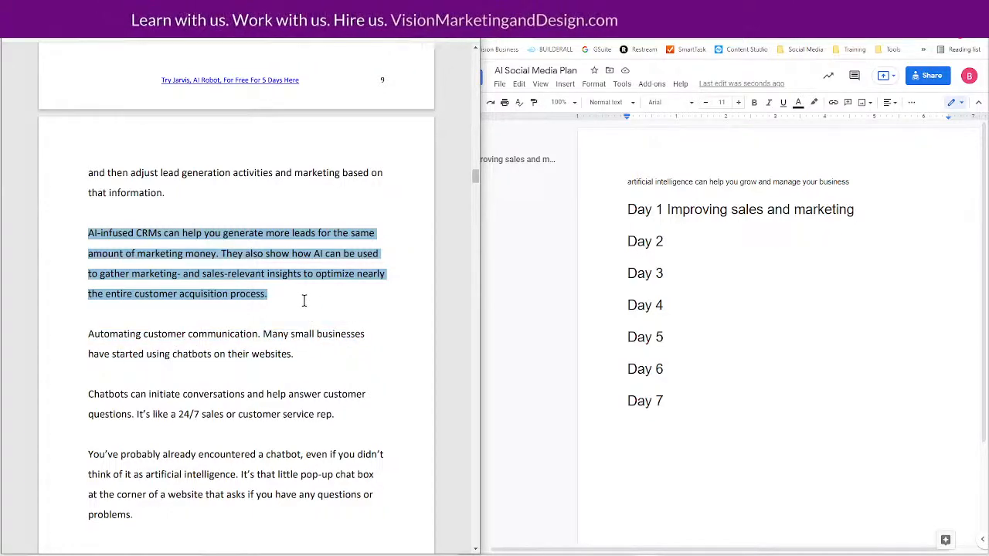
right_click(237, 235)
click(271, 285)
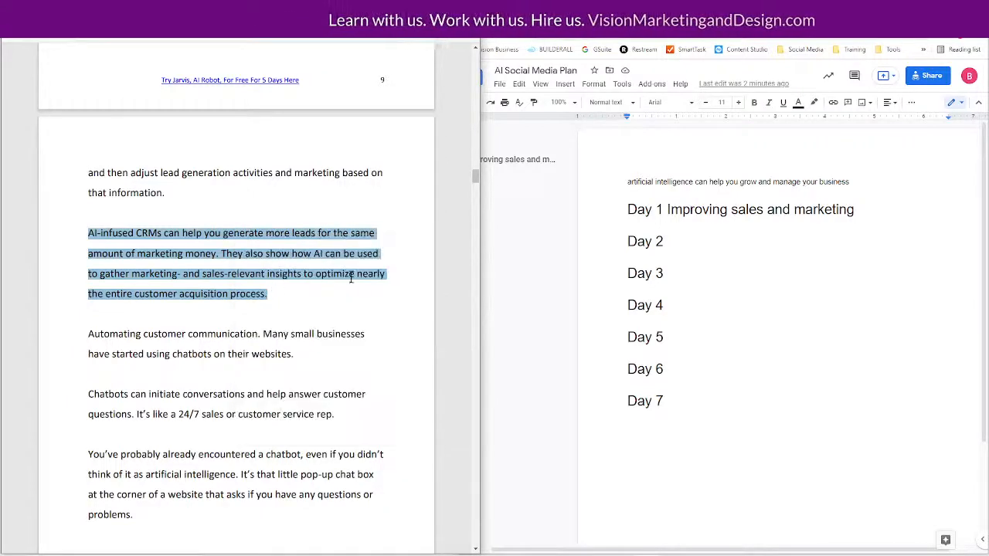
click(654, 222)
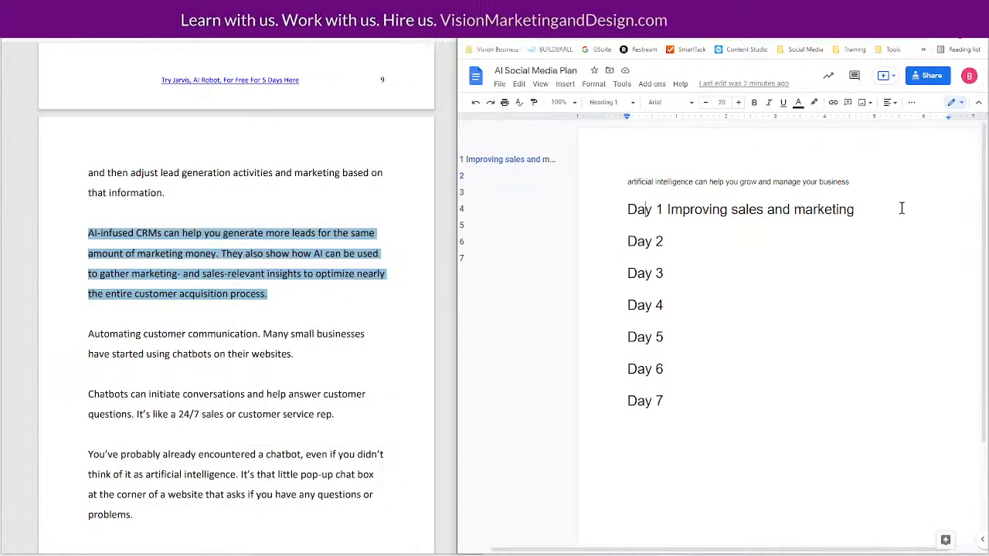
click(859, 210)
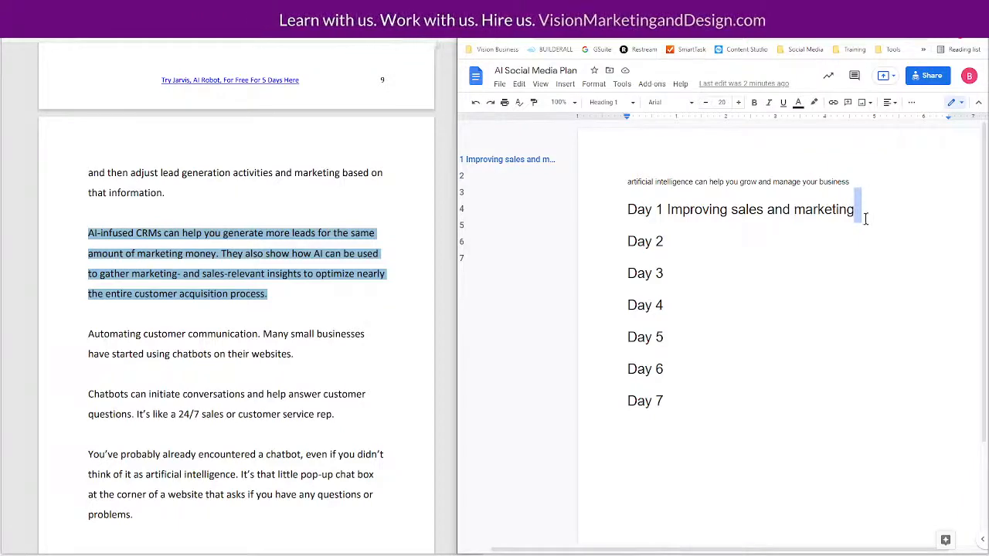
key(Return)
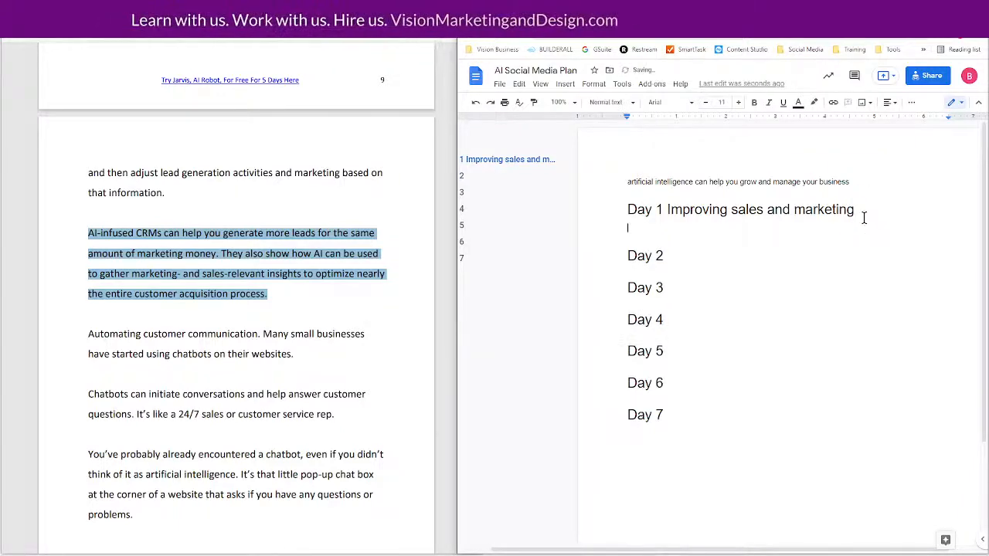
key(ctrl+v)
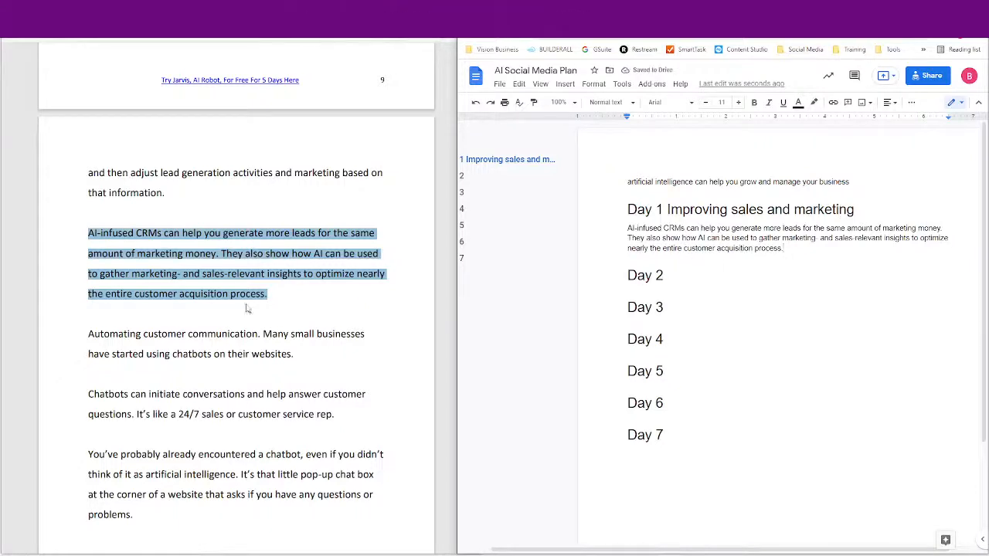
Copy "Streamlining human resources tasks" from page 11 of the ebook into the document's Day 2 heading
scroll(244, 309, down, 3)
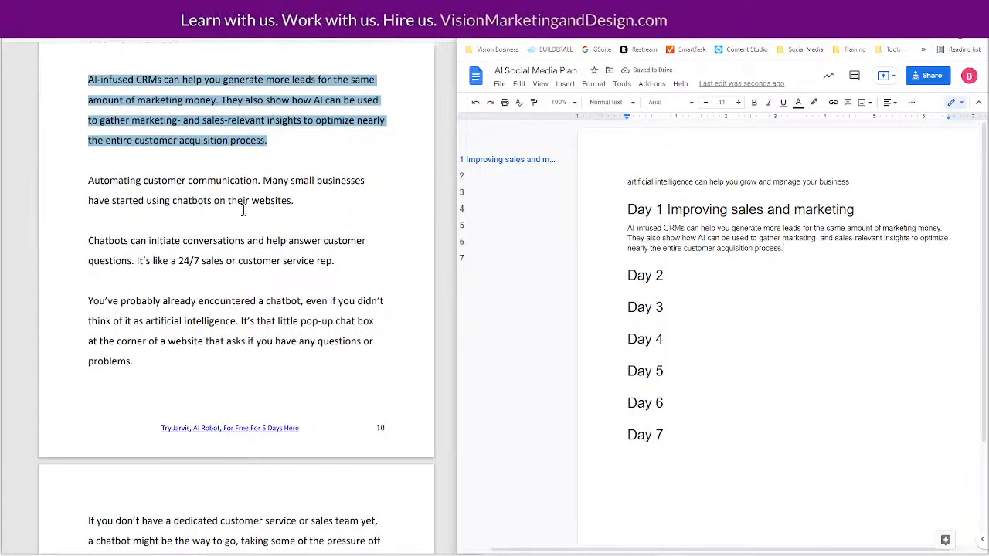
scroll(255, 276, down, 5)
scroll(251, 276, down, 3)
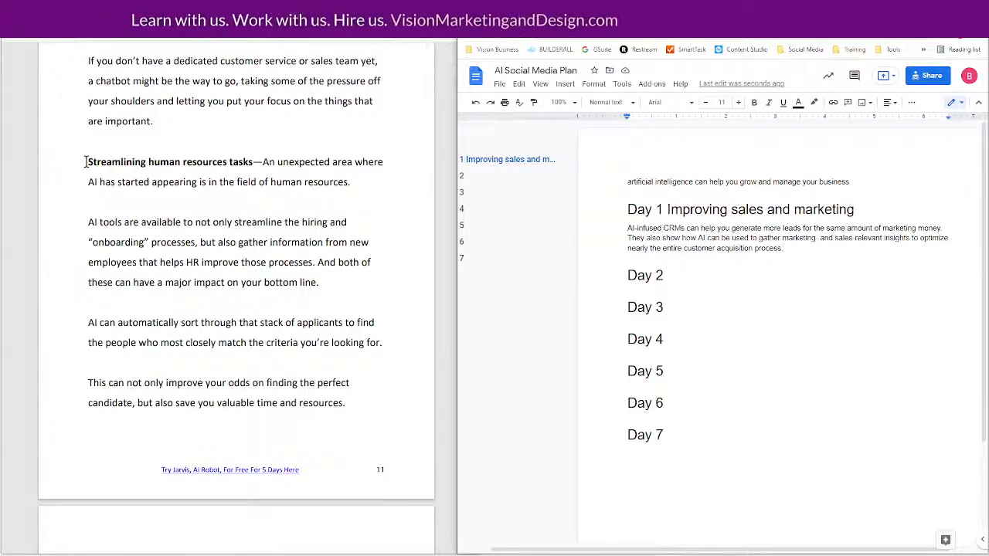
drag(85, 161, 244, 164)
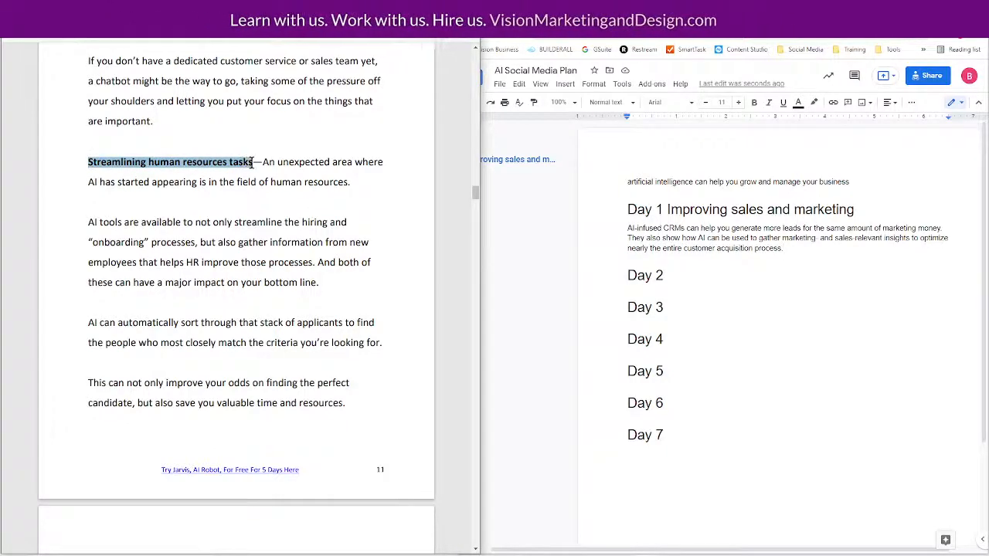
right_click(243, 164)
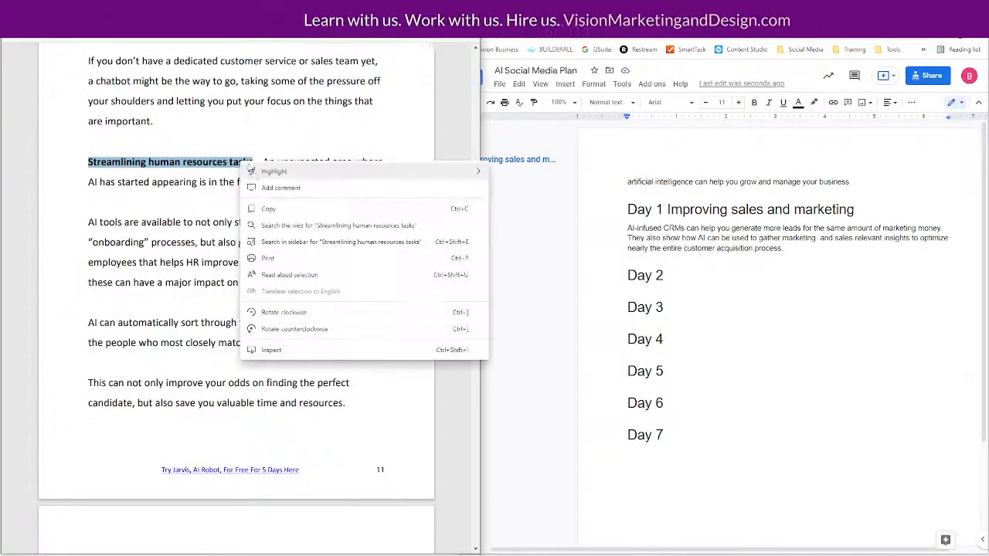
click(272, 211)
click(674, 277)
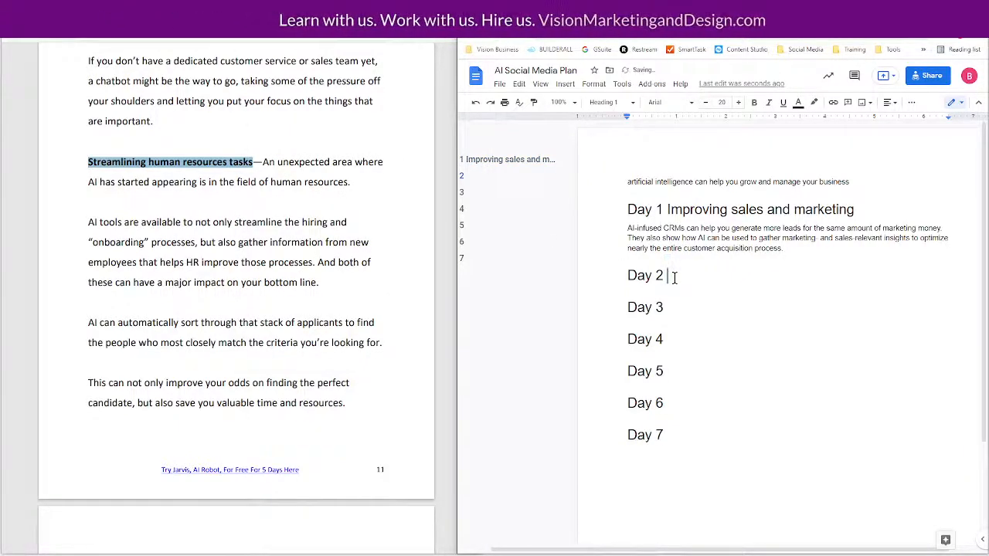
key(ctrl+v)
Copy the three page 11 paragraphs from "AI tools are available" to "valuable time and resources" onto a new line under the Day 2 heading
key(Return)
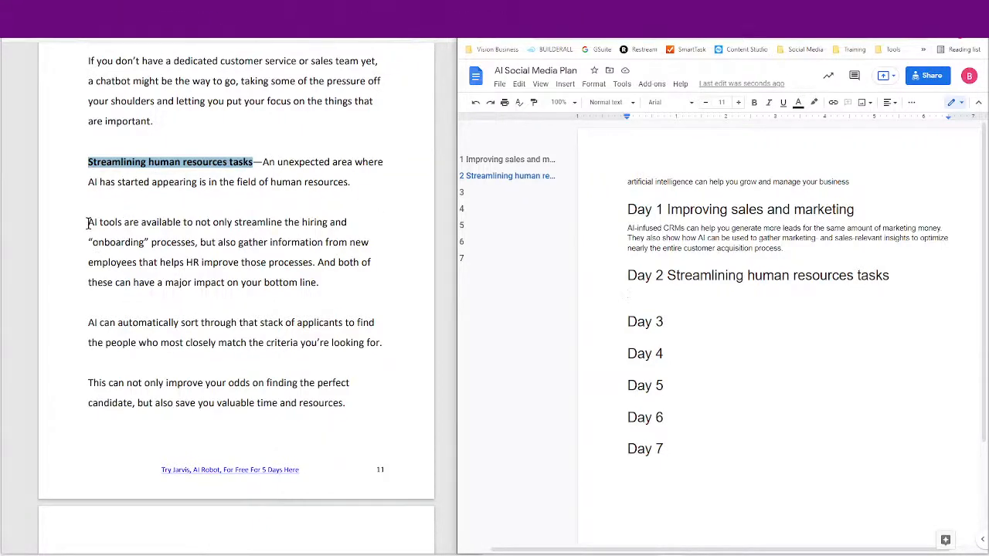
drag(88, 223, 340, 278)
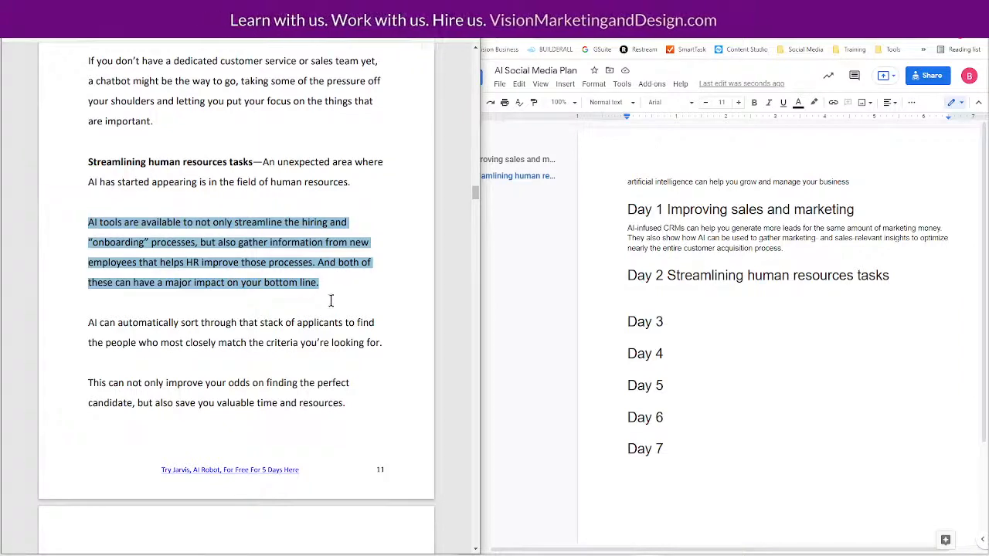
drag(331, 301, 367, 399)
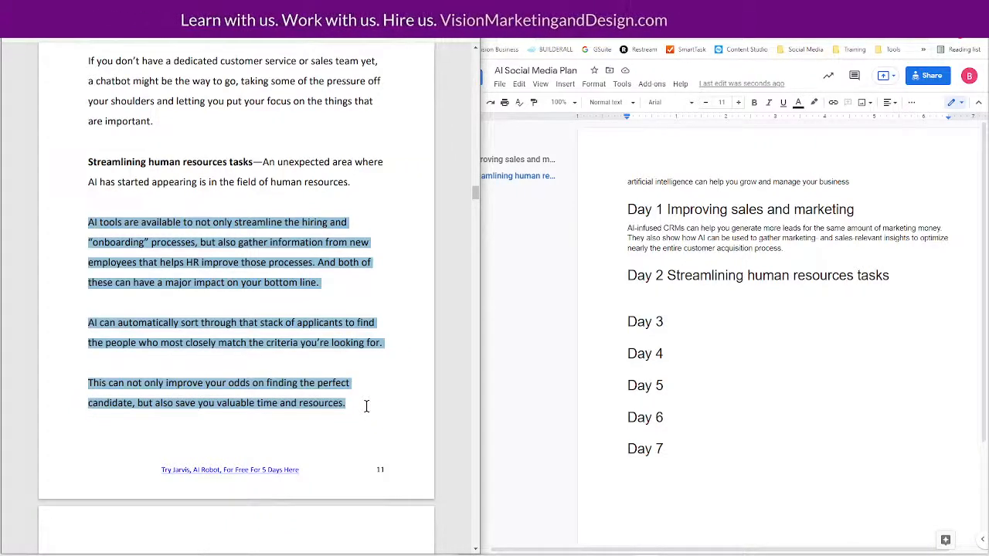
right_click(316, 244)
click(340, 292)
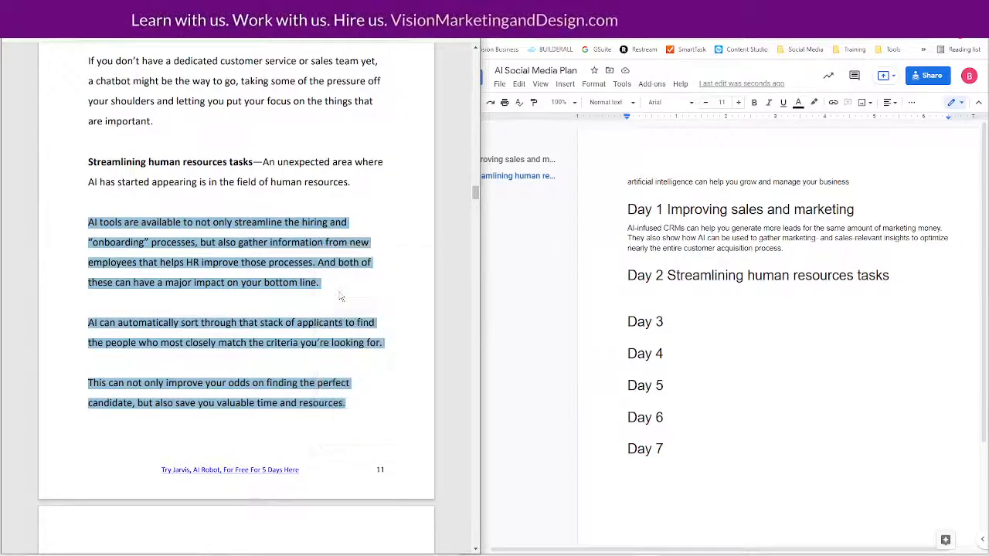
click(635, 292)
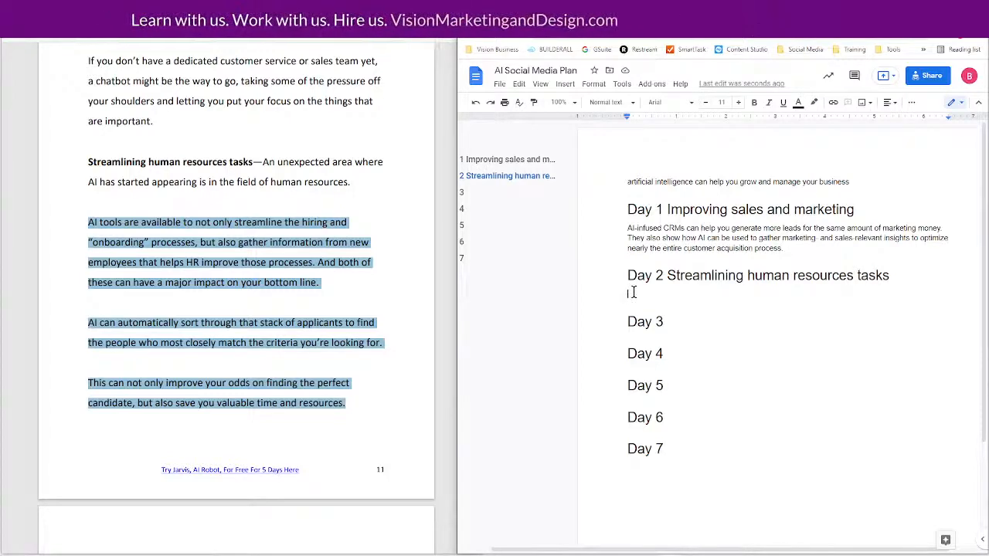
key(ctrl+v)
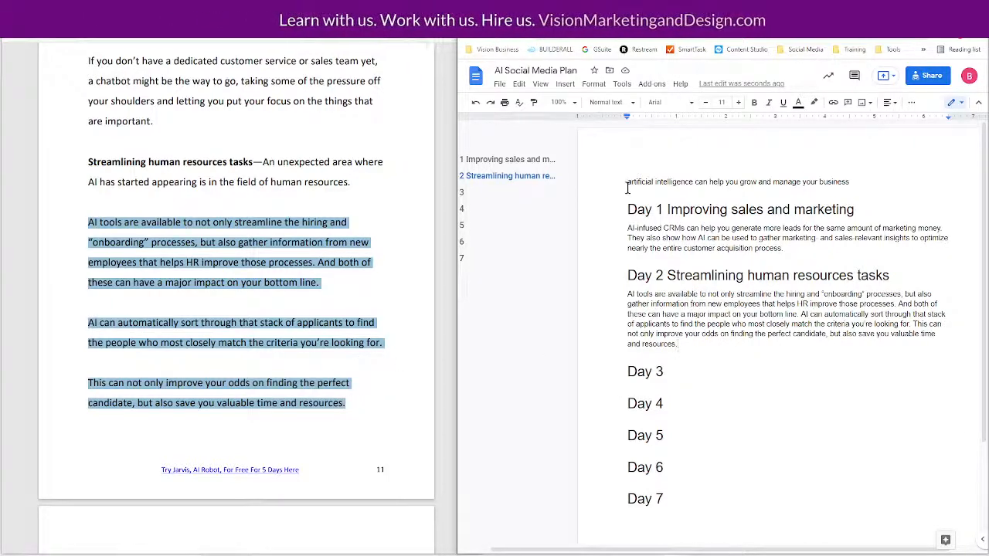
drag(628, 183, 858, 181)
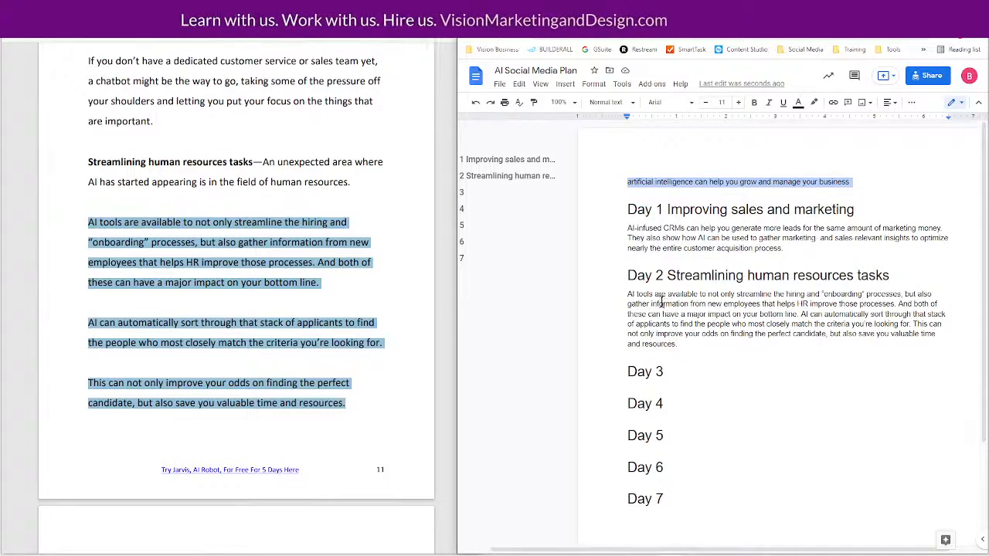
click(669, 276)
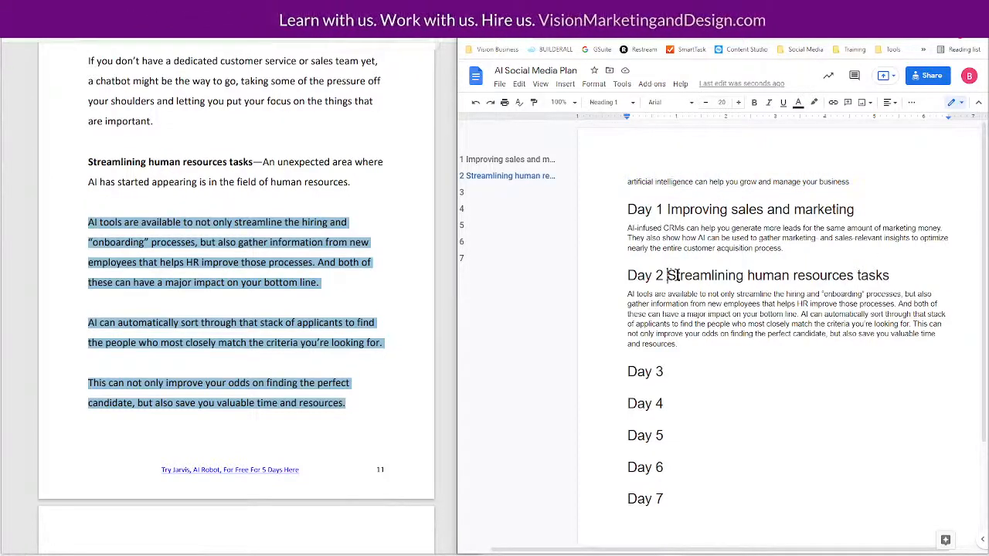
drag(670, 275, 906, 280)
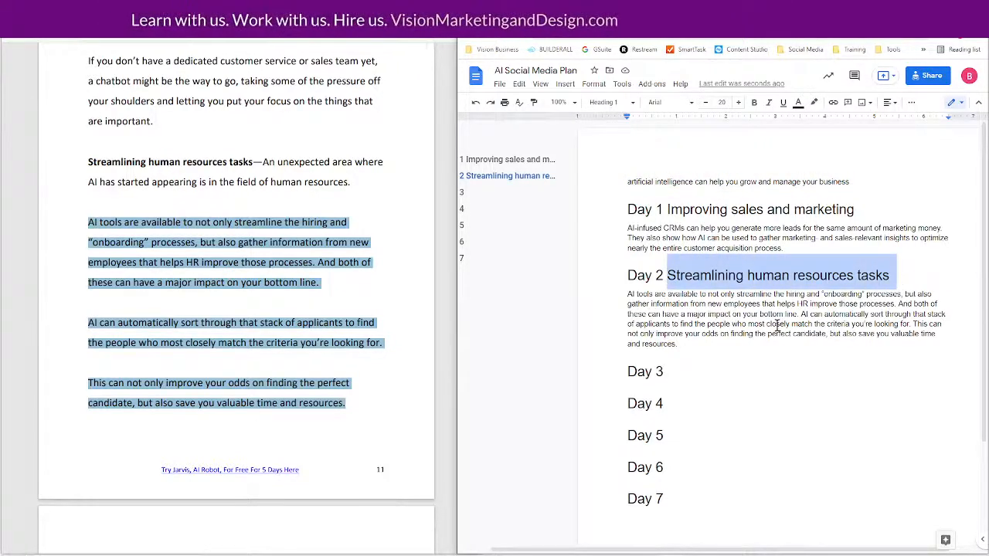
click(680, 305)
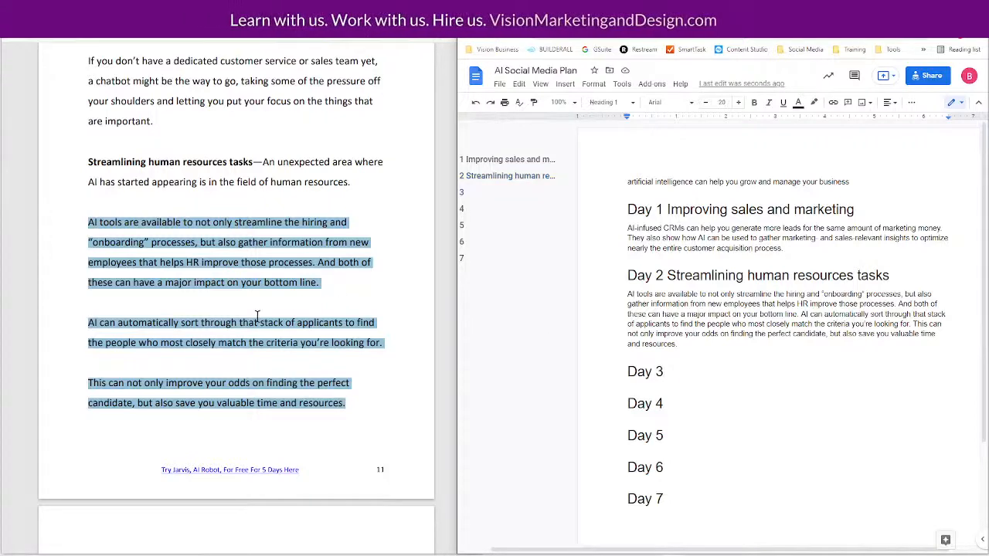
Look through the "Acquiring competitive intelligence" section on pages 12 and 13 of the ebook for the next topic
scroll(258, 317, down, 8)
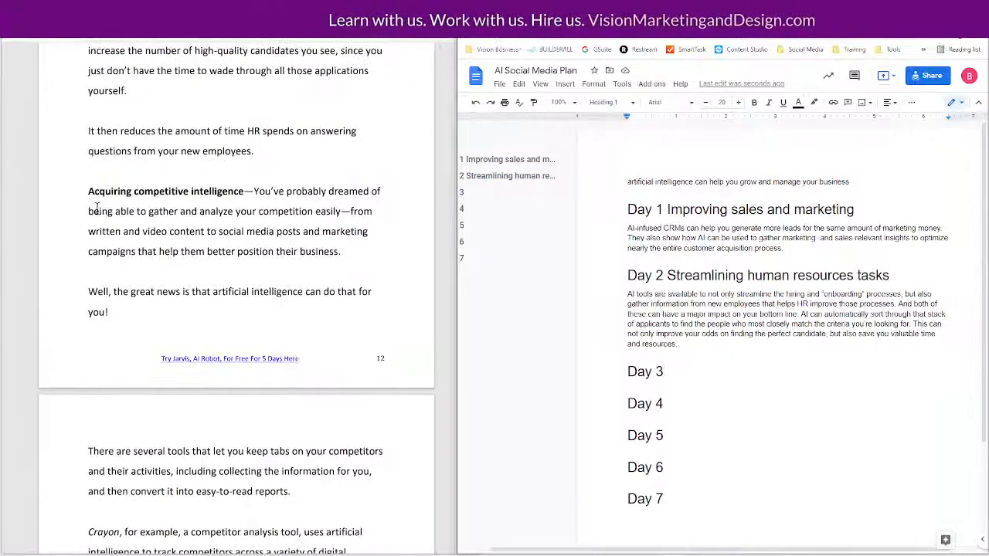
drag(88, 191, 249, 191)
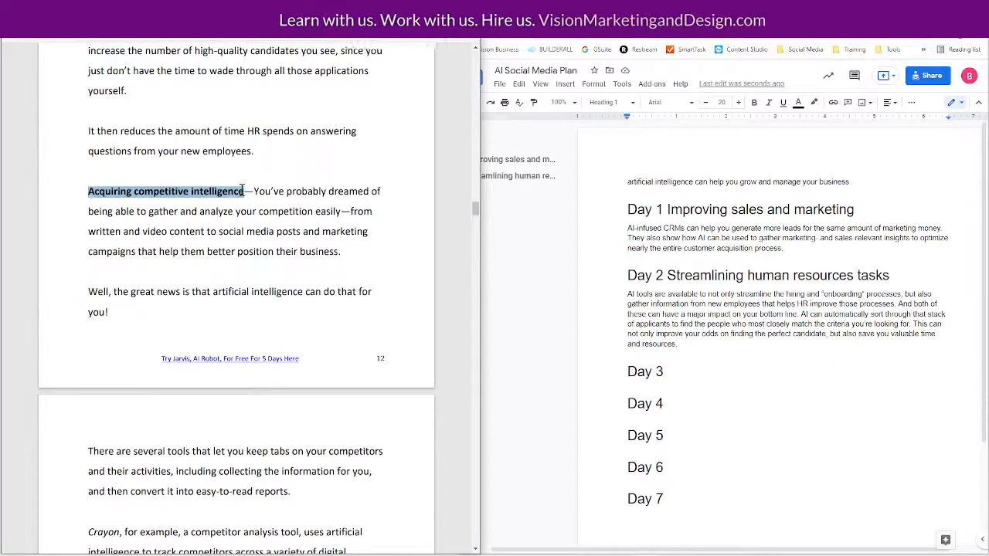
click(253, 198)
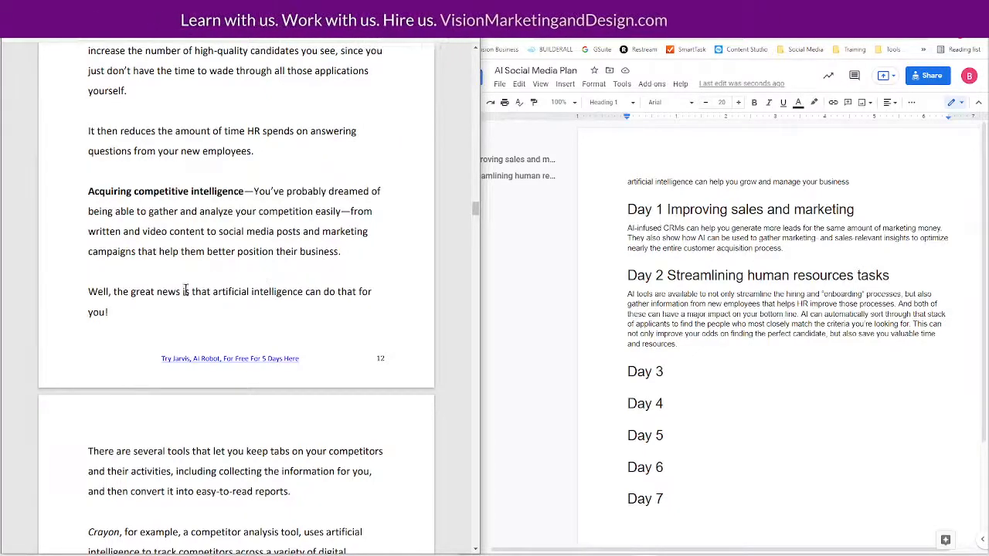
scroll(277, 286, down, 4)
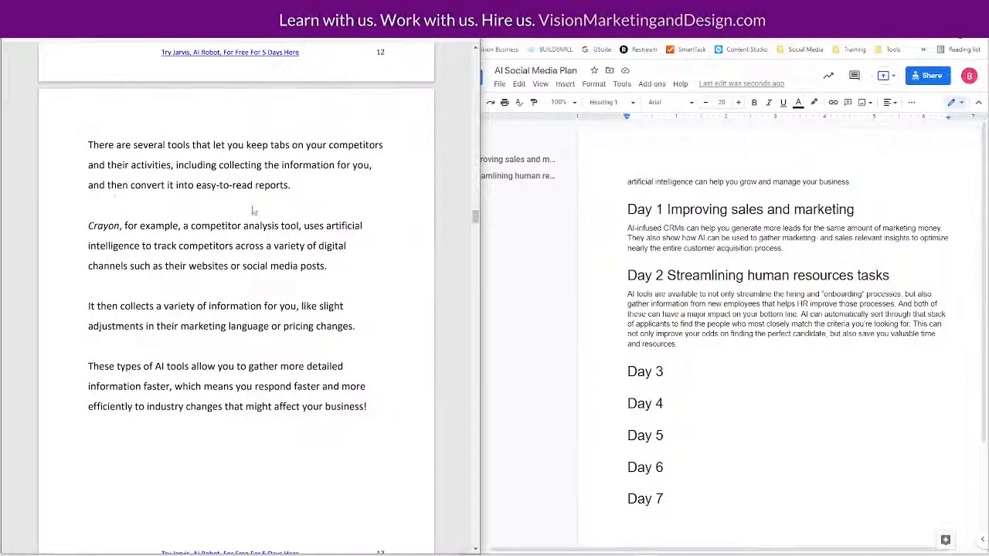
scroll(272, 148, up, 3)
scroll(272, 148, up, 1)
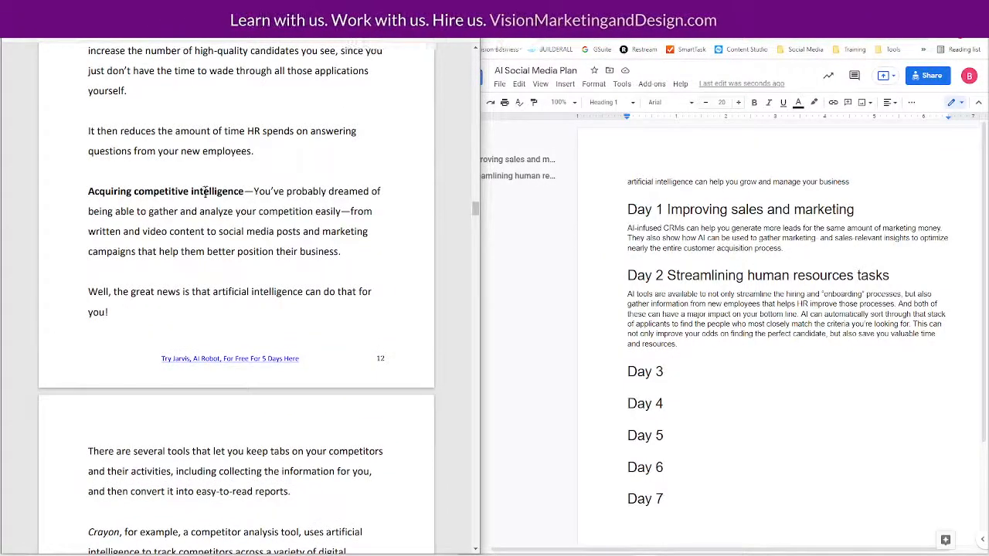
scroll(316, 247, down, 6)
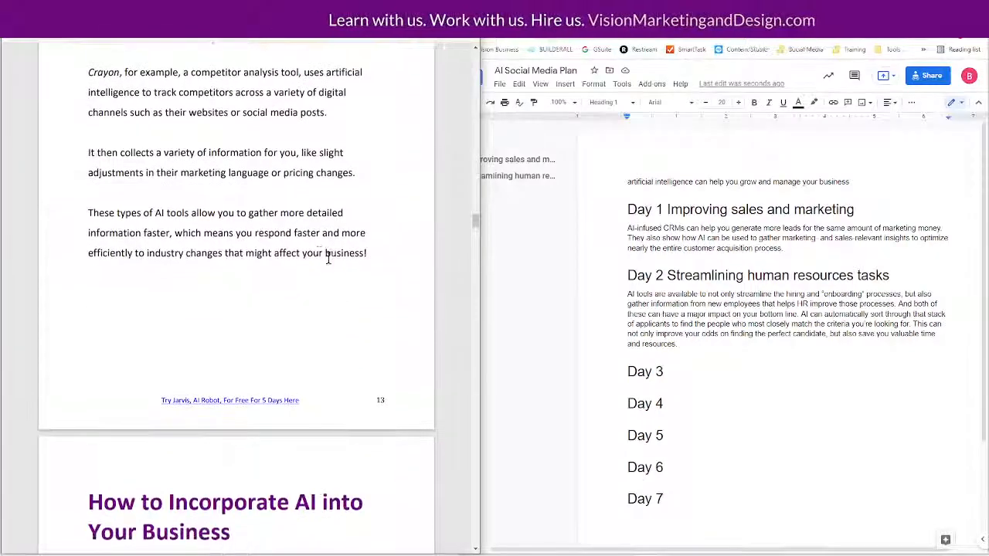
Look through the "How to Incorporate AI into Your Business" chapter on pages 14 to 16 of the ebook for further day topics
scroll(316, 255, down, 5)
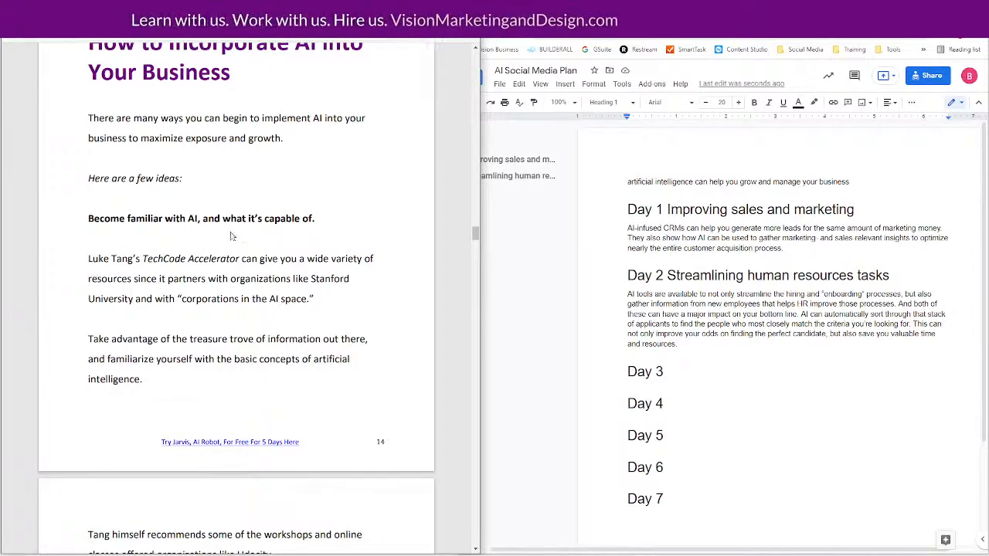
scroll(168, 268, down, 1)
scroll(159, 246, up, 5)
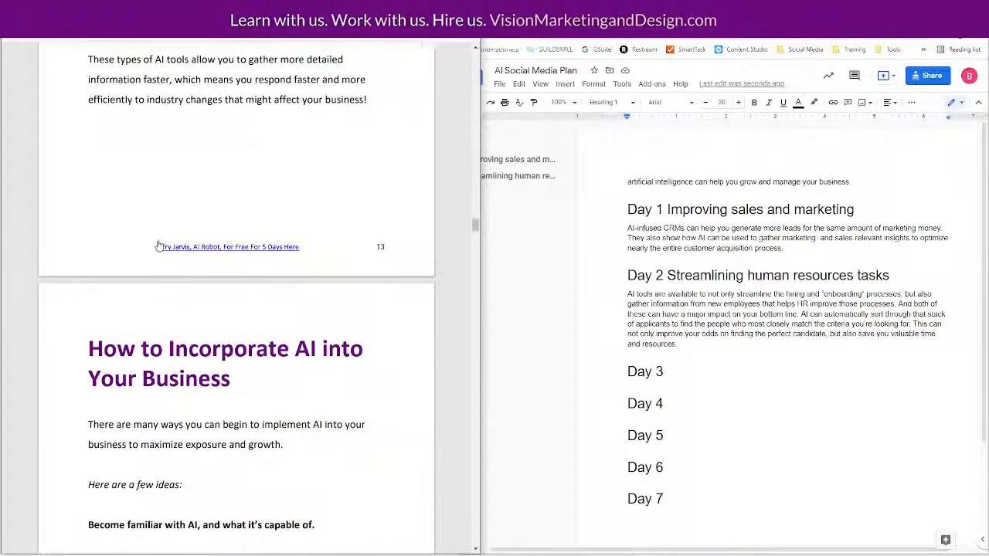
scroll(235, 409, down, 12)
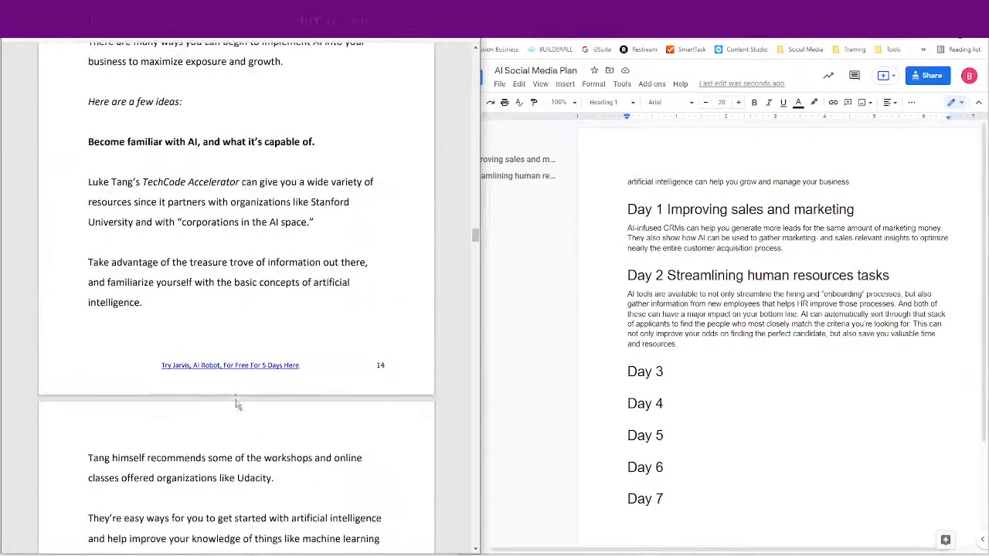
scroll(237, 386, down, 3)
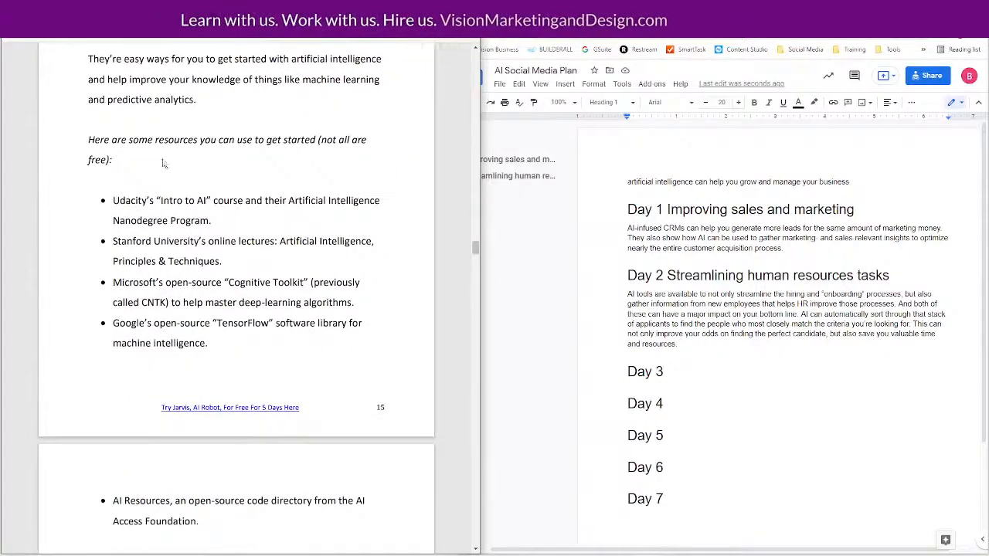
scroll(135, 147, up, 5)
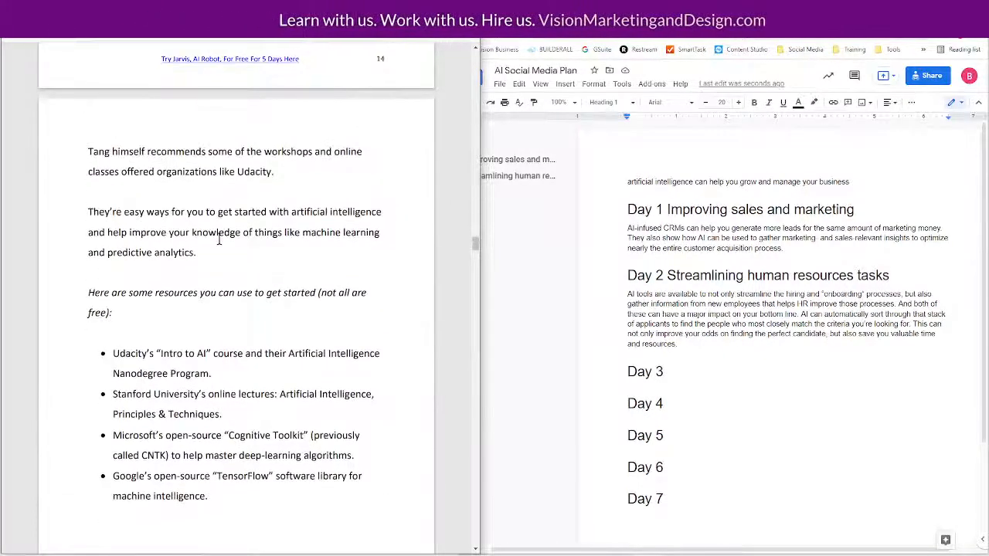
scroll(219, 240, down, 10)
scroll(219, 240, down, 3)
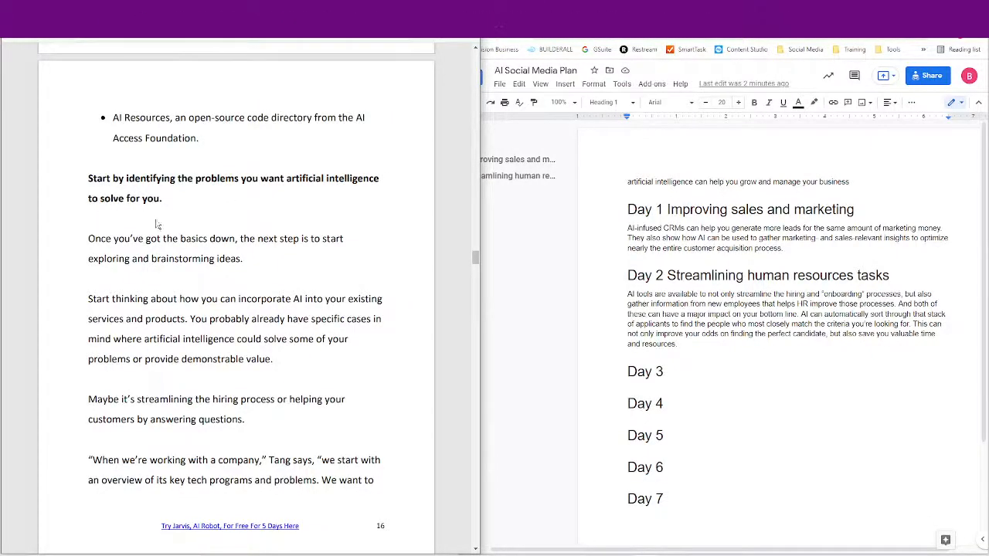
scroll(131, 255, down, 1)
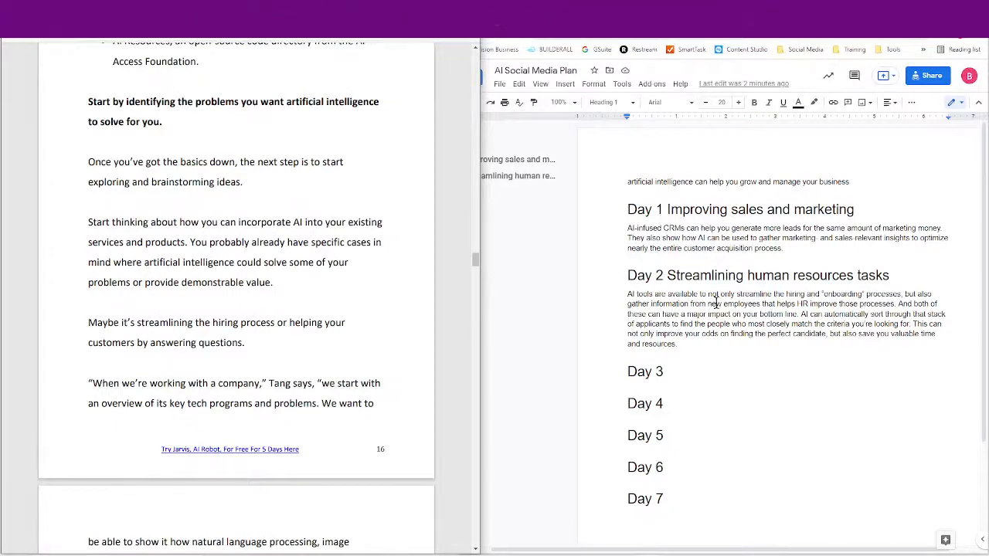
Start a call-to-action line below the Day 1 paragraph with "For more tips on how to use AI to help you"
click(792, 253)
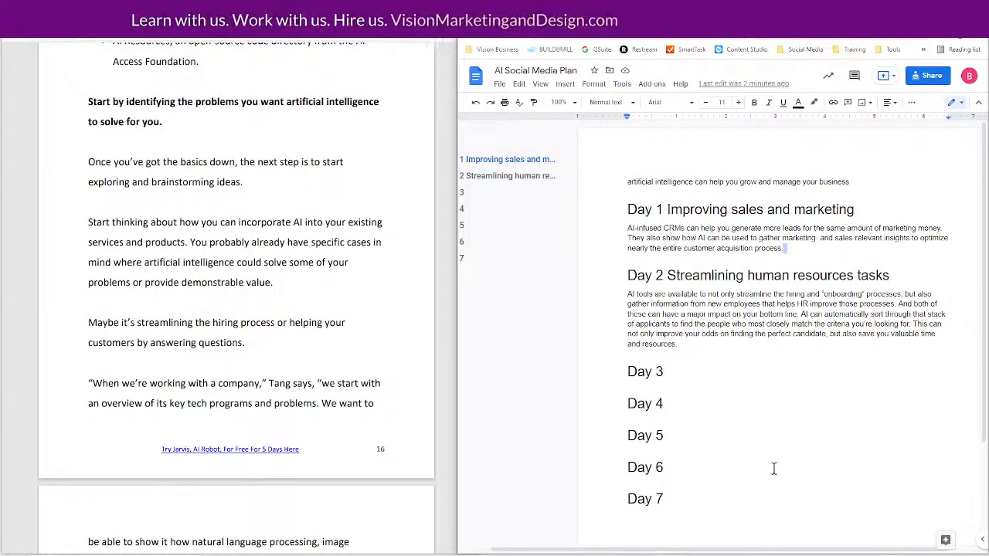
click(793, 251)
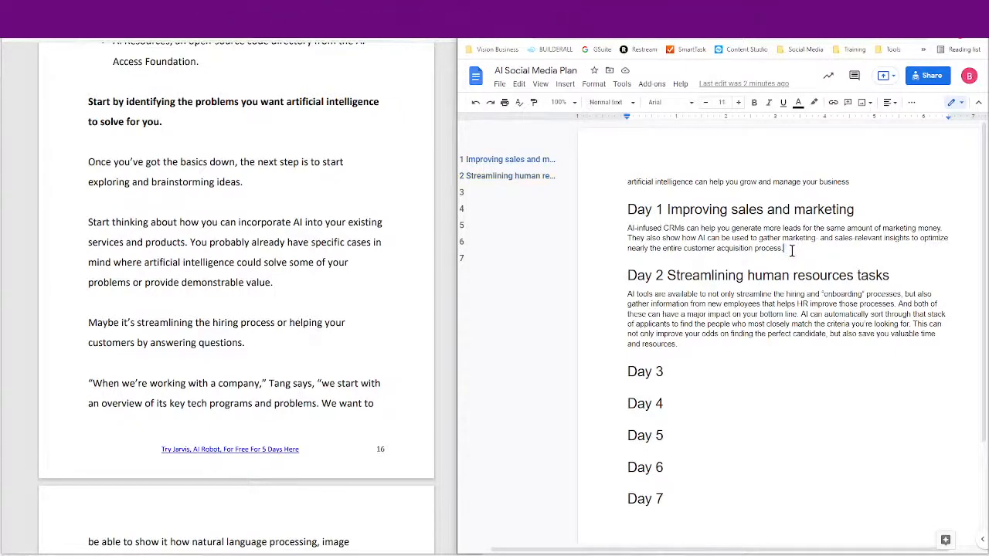
key(Return)
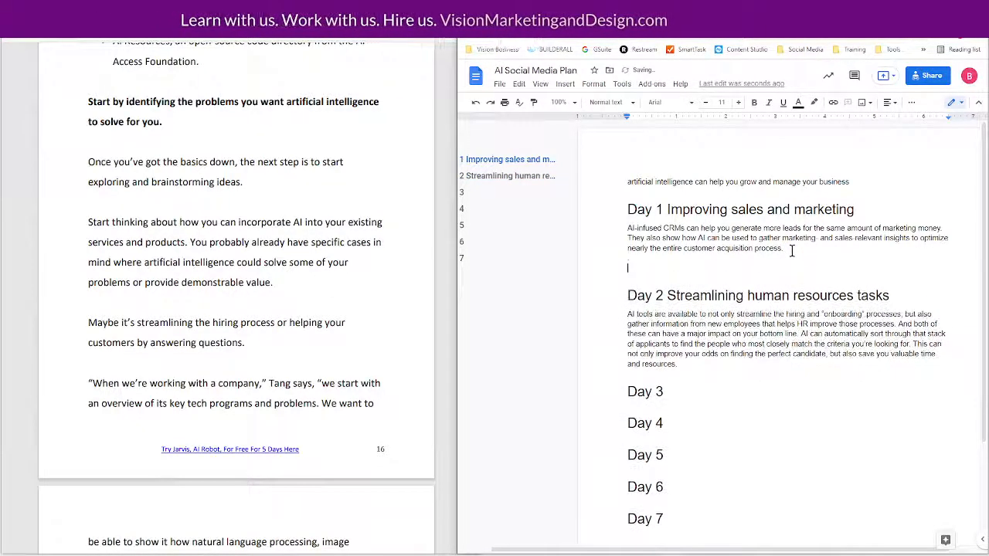
text(For more tu)
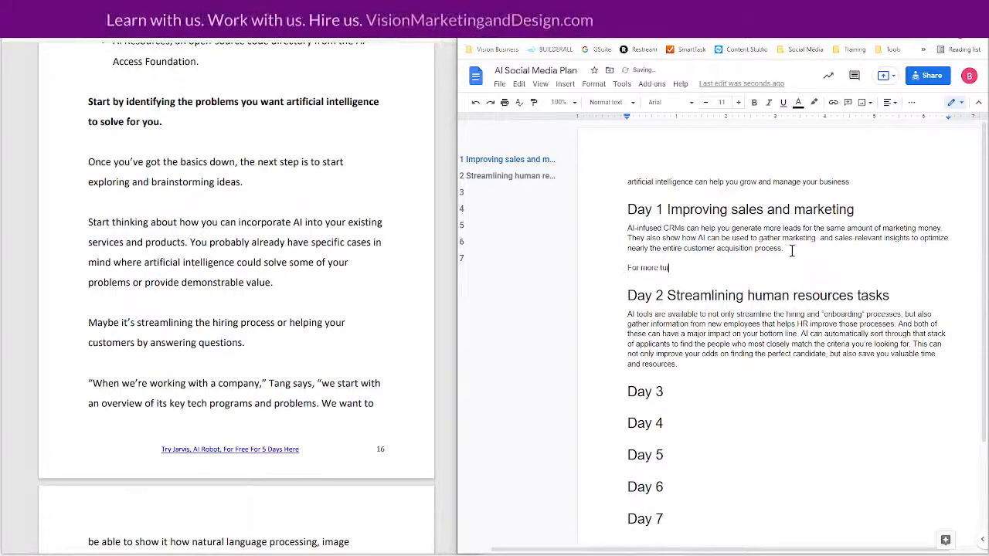
key(BackSpace)
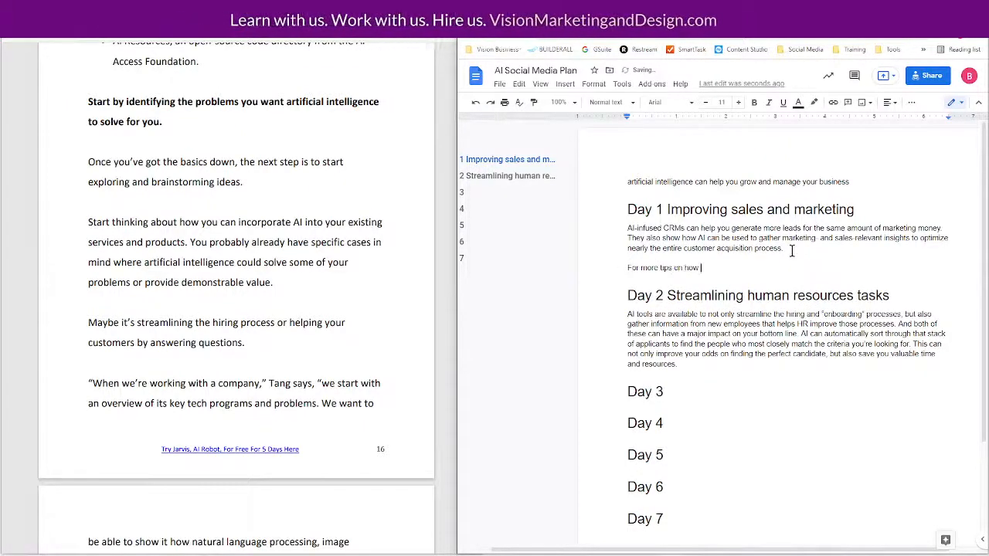
text(ips on how to use AI)
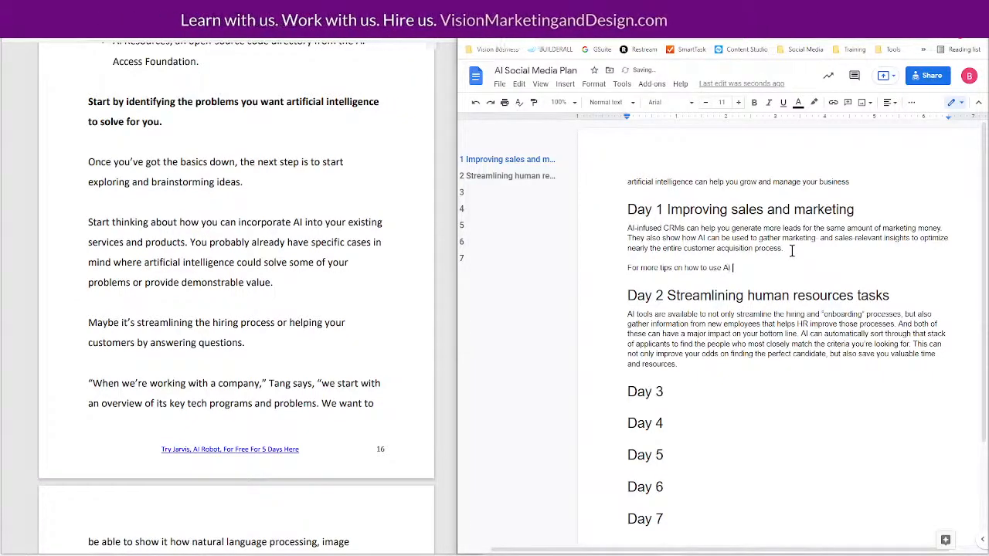
text( to help you)
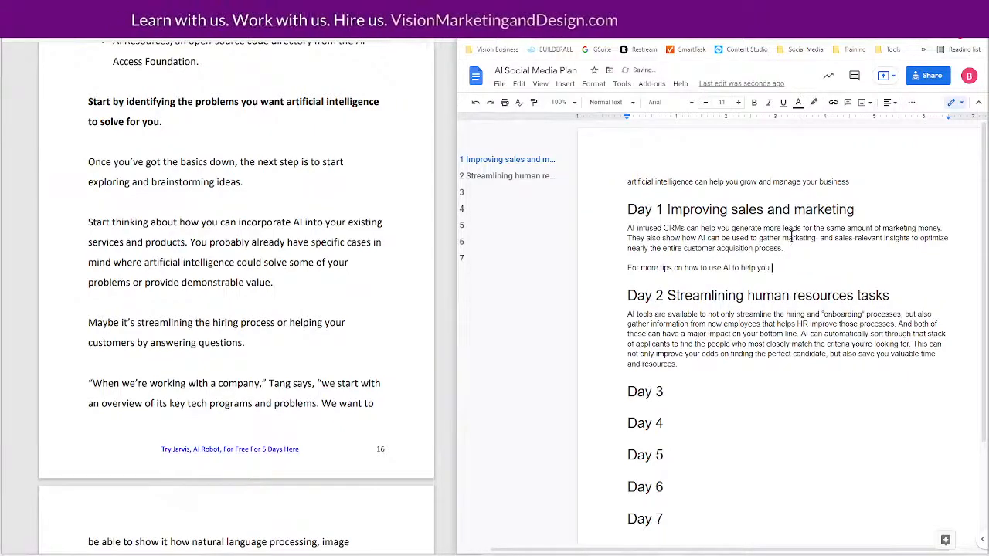
Complete the Day 1 call-to-action line with "grow and manage your business, download our free guide here:"
drag(854, 180, 616, 183)
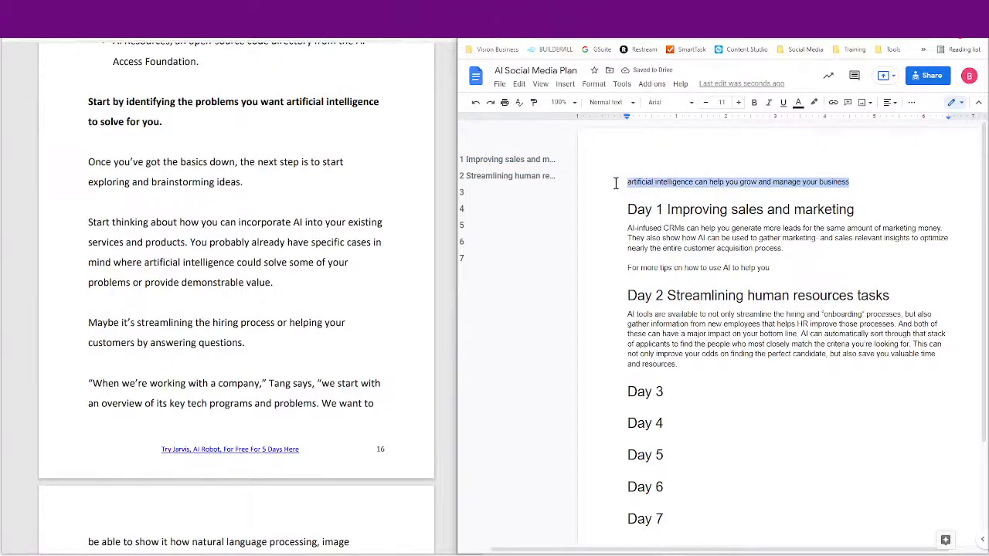
click(783, 276)
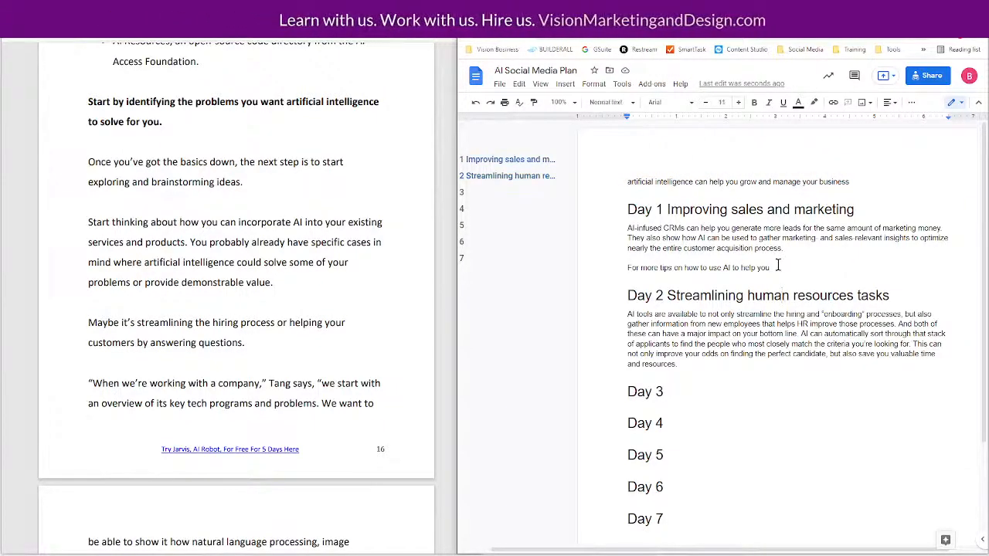
text(grow and)
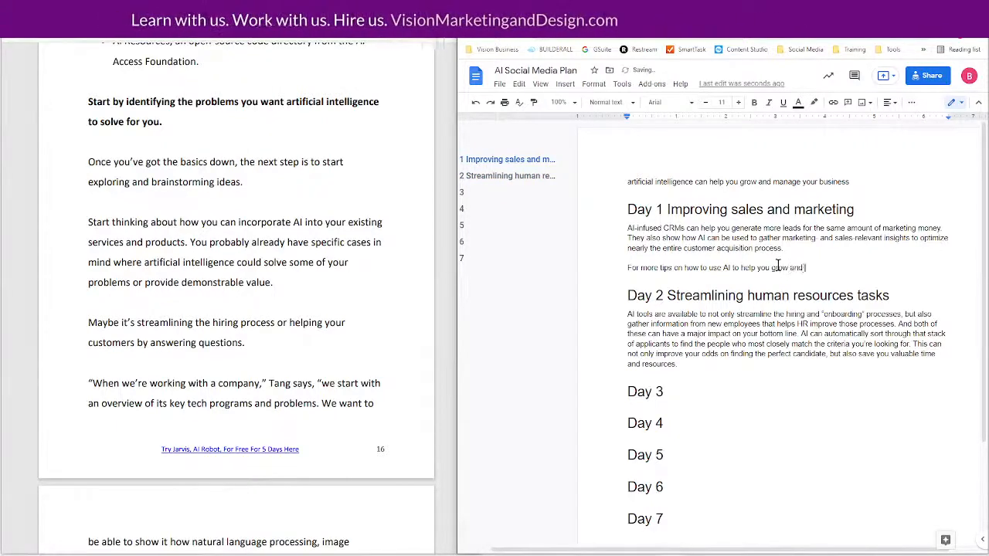
text( manage you)
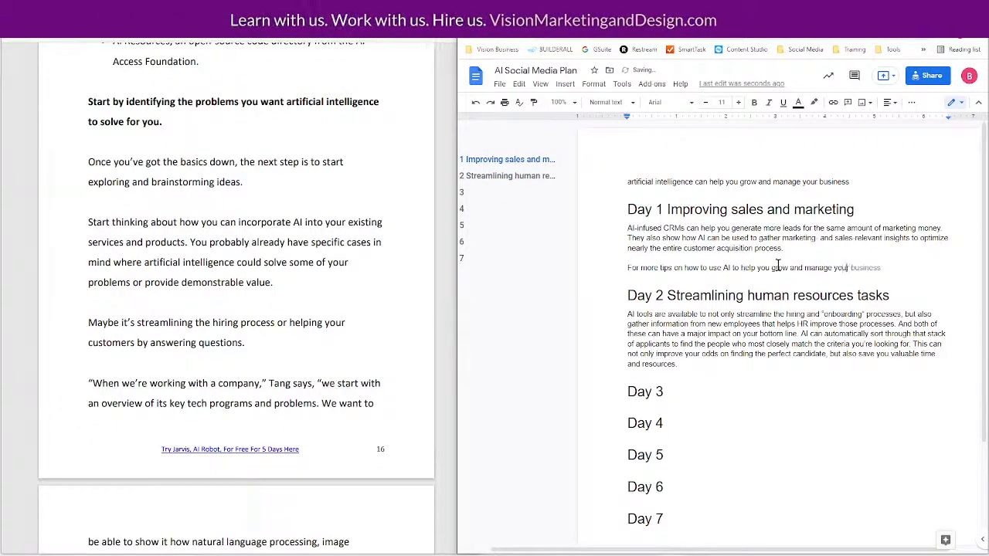
text(r business)
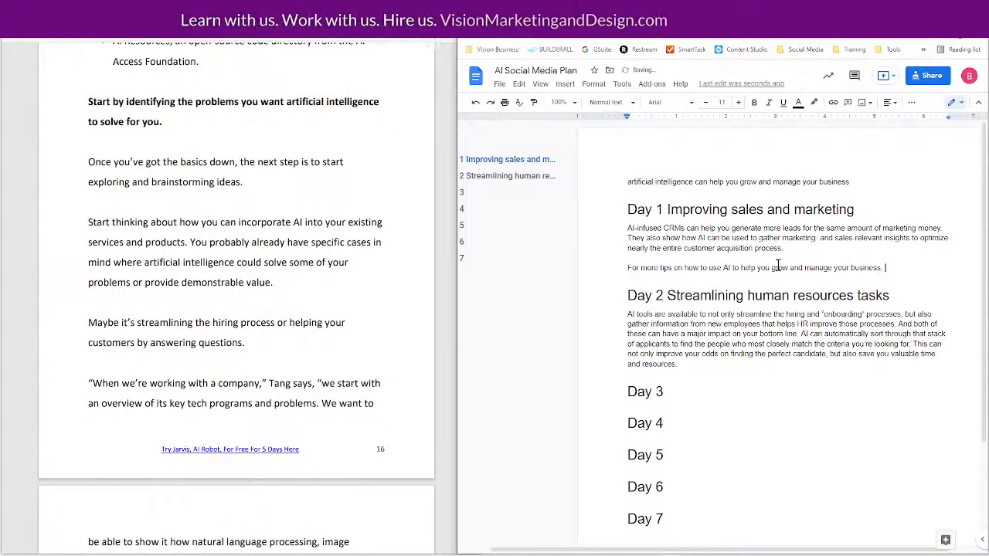
text(, download ou)
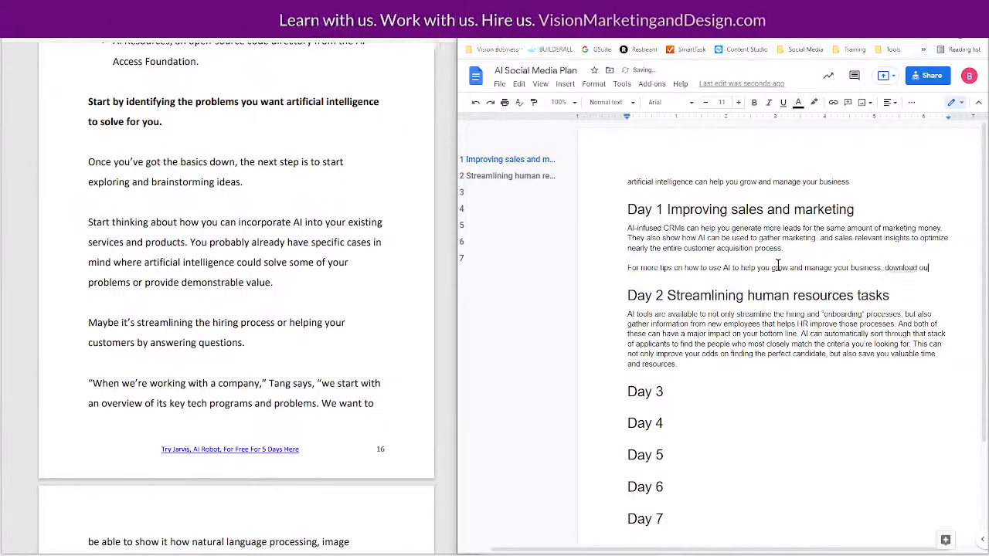
text(r free guy)
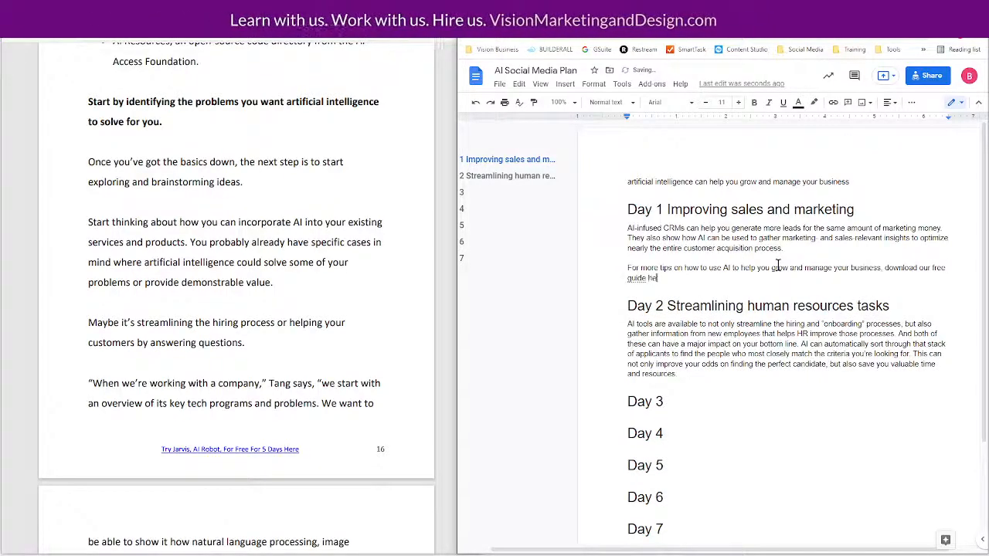
text(de here)
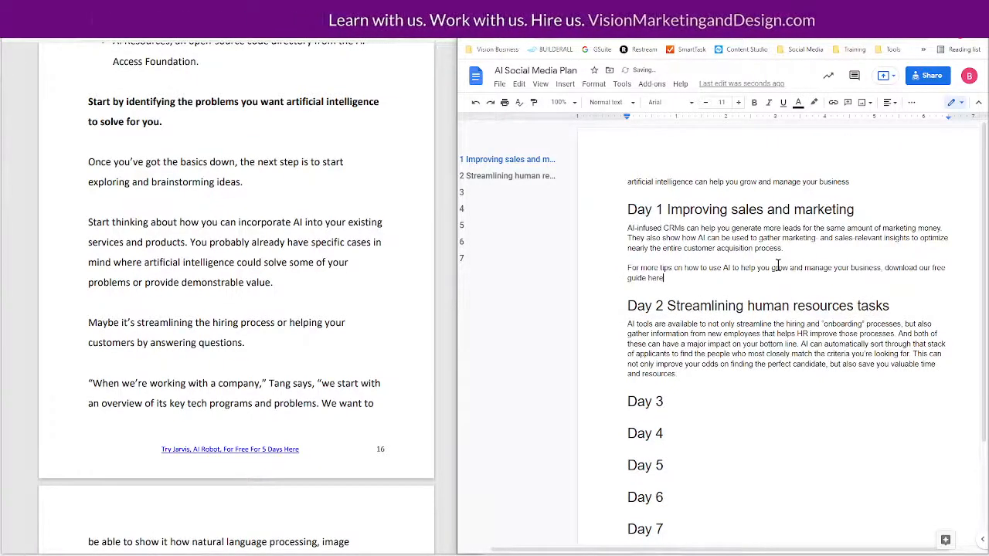
text(:)
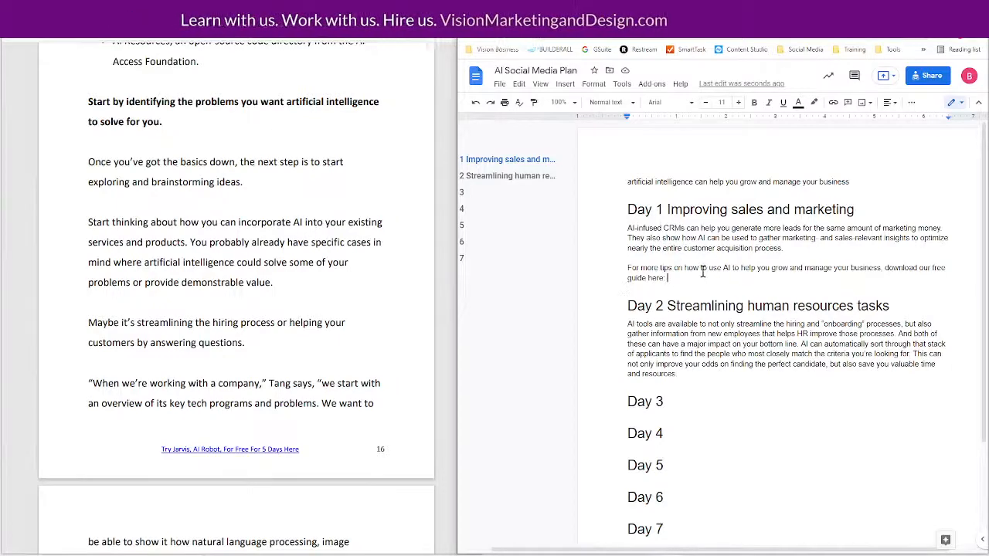
Enlarge the ebook window and look through the chapters from page 16 onward for further day topics
mouse_move(616, 553)
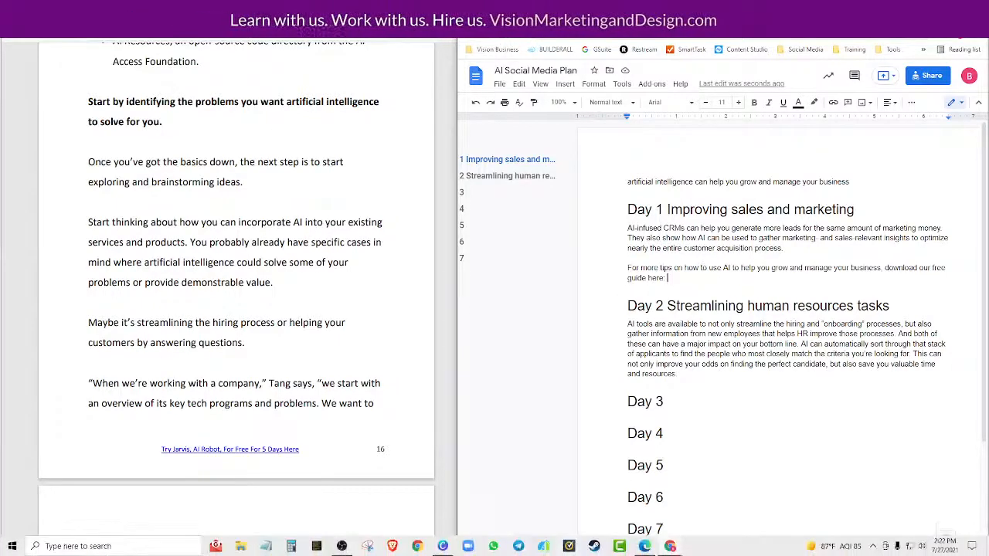
click(648, 547)
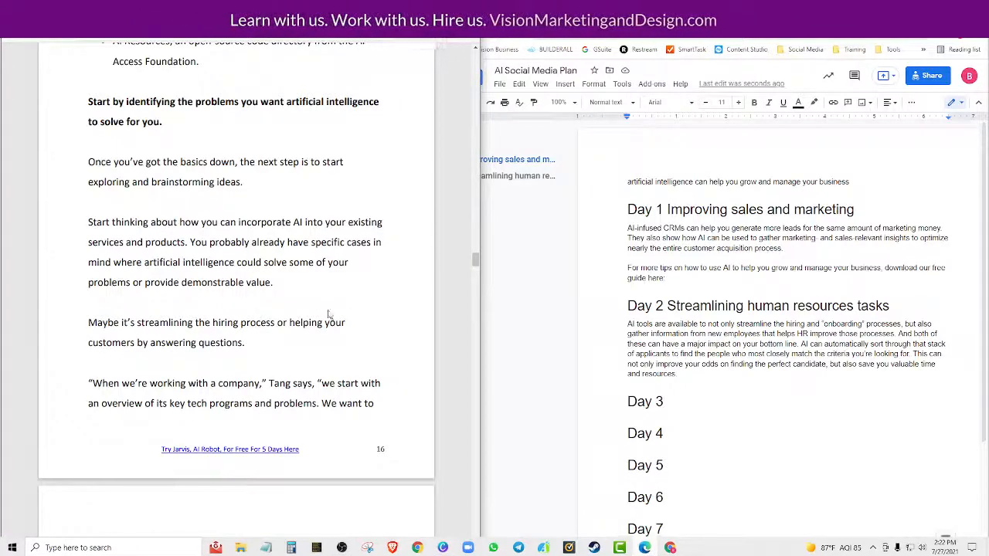
click(444, 8)
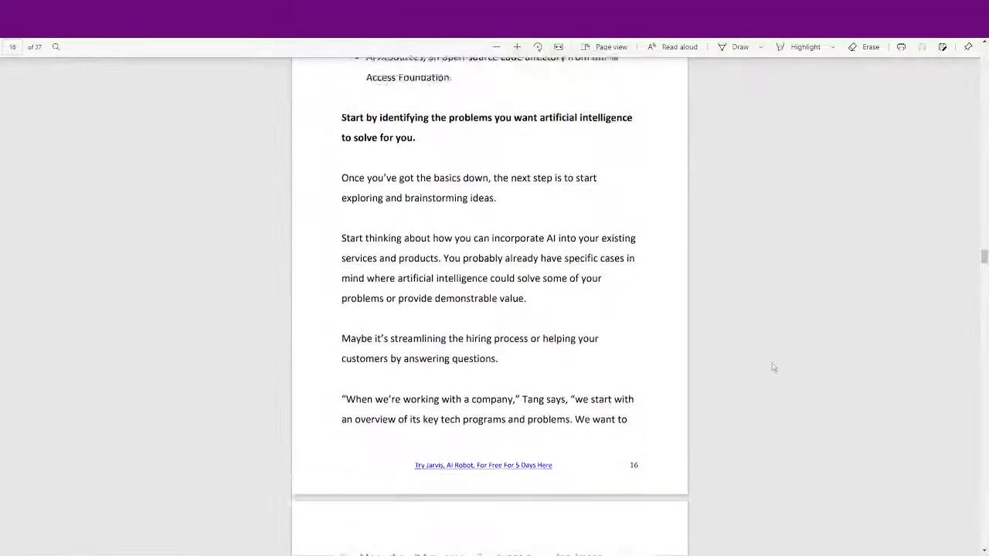
scroll(400, 197, down, 3)
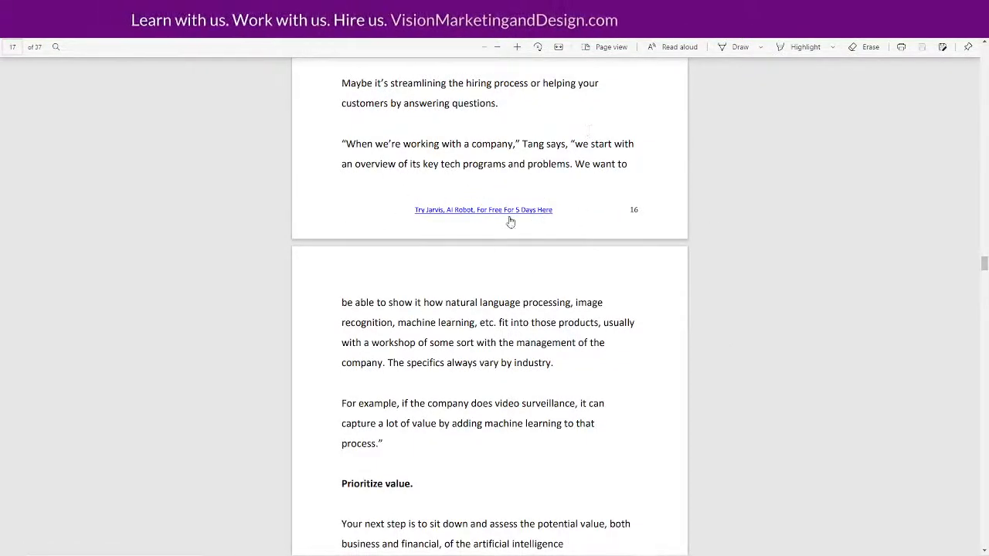
scroll(521, 382, down, 8)
scroll(512, 392, up, 10)
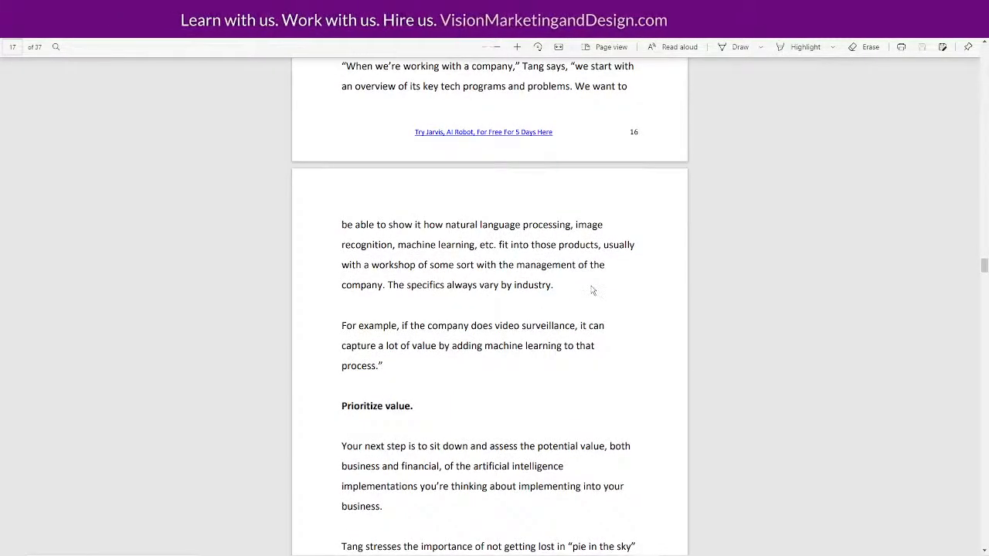
scroll(583, 297, down, 1)
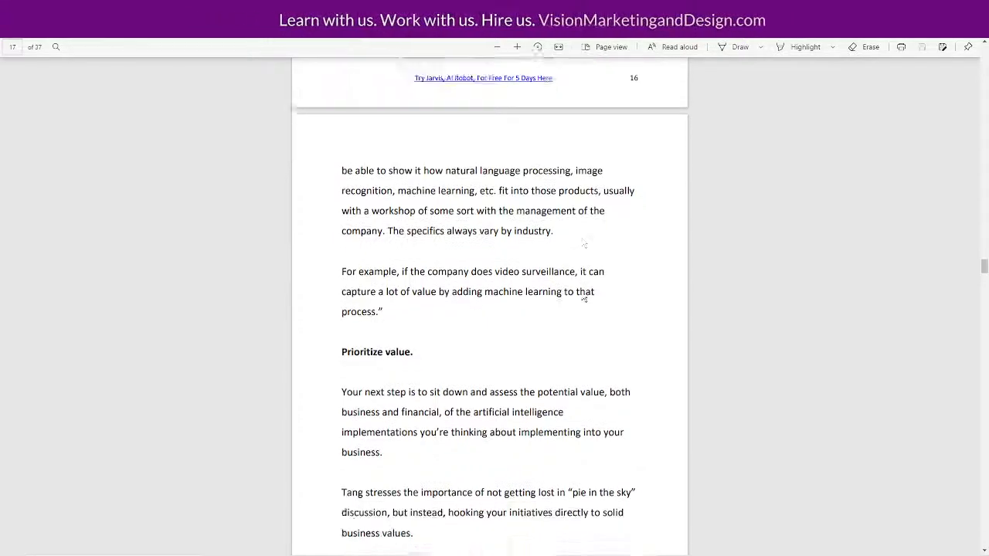
scroll(584, 297, down, 5)
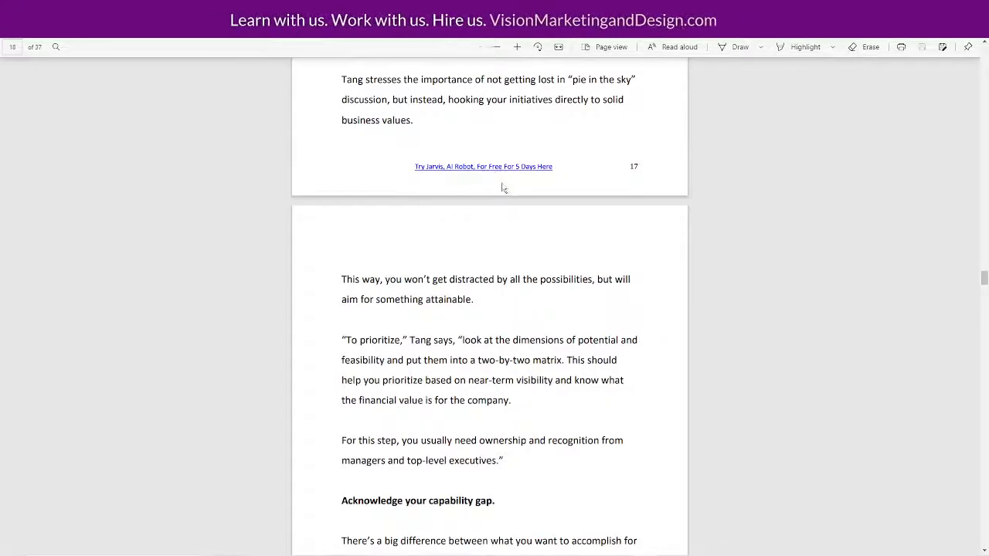
scroll(574, 237, down, 20)
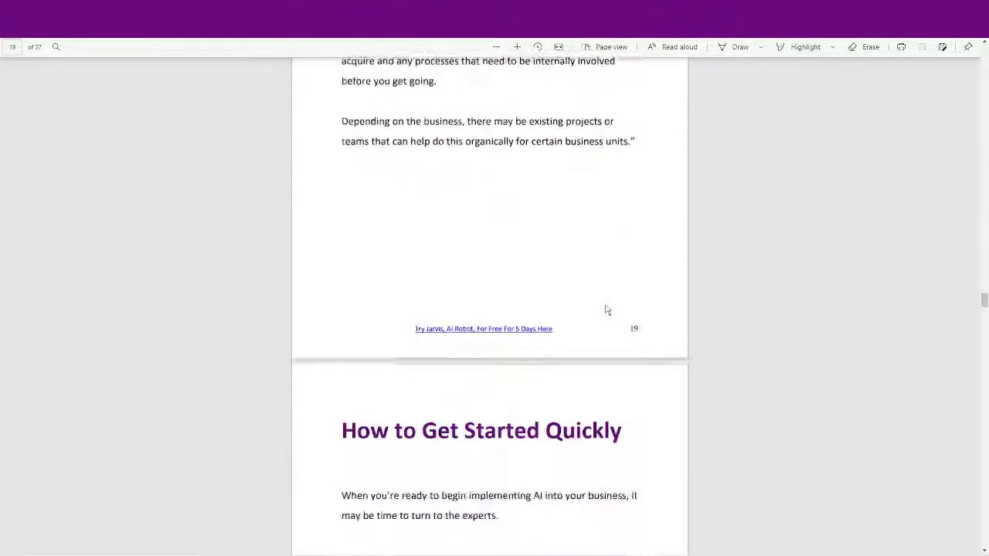
scroll(604, 309, down, 20)
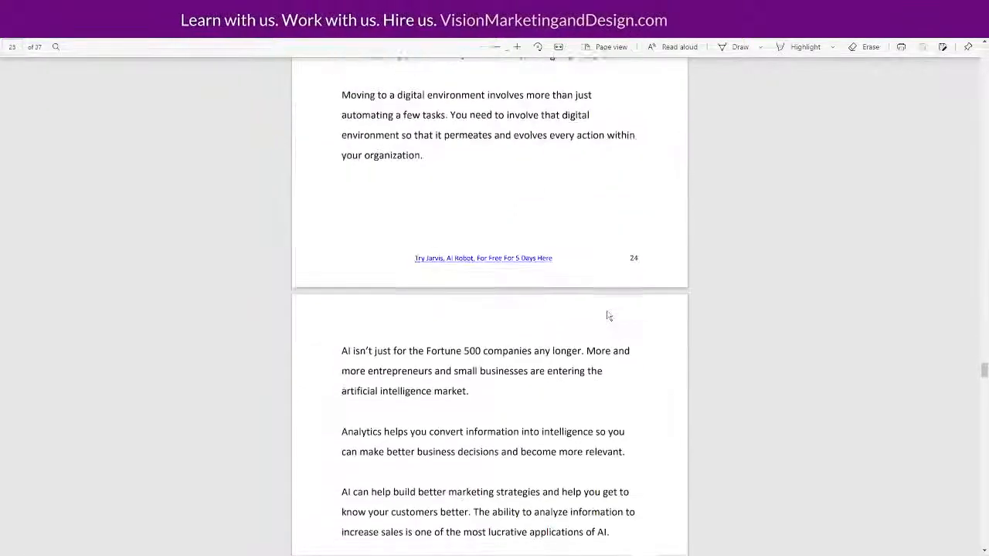
scroll(608, 317, down, 20)
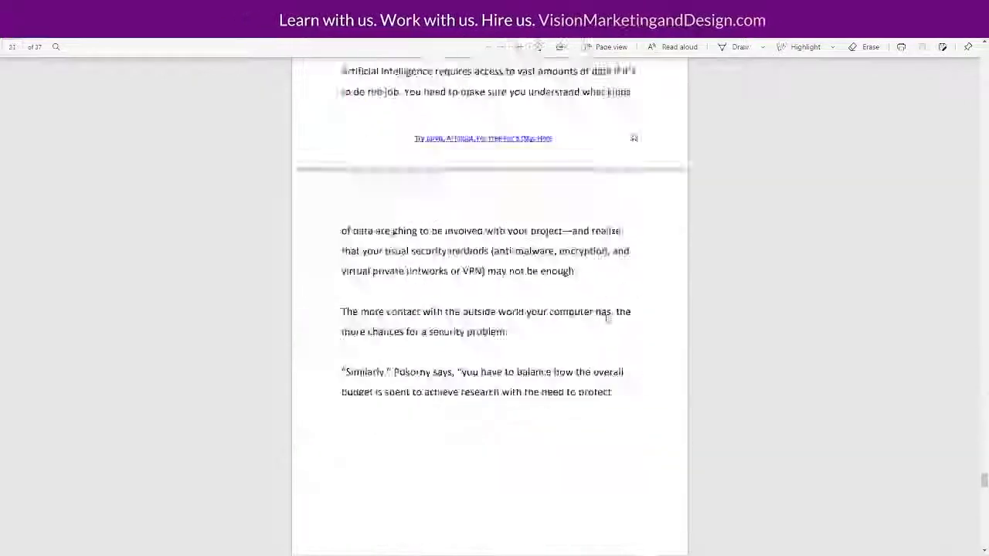
Examine the Resources page and the closing offer page at the end of the ebook
scroll(607, 318, down, 3)
scroll(603, 316, up, 8)
scroll(599, 313, down, 4)
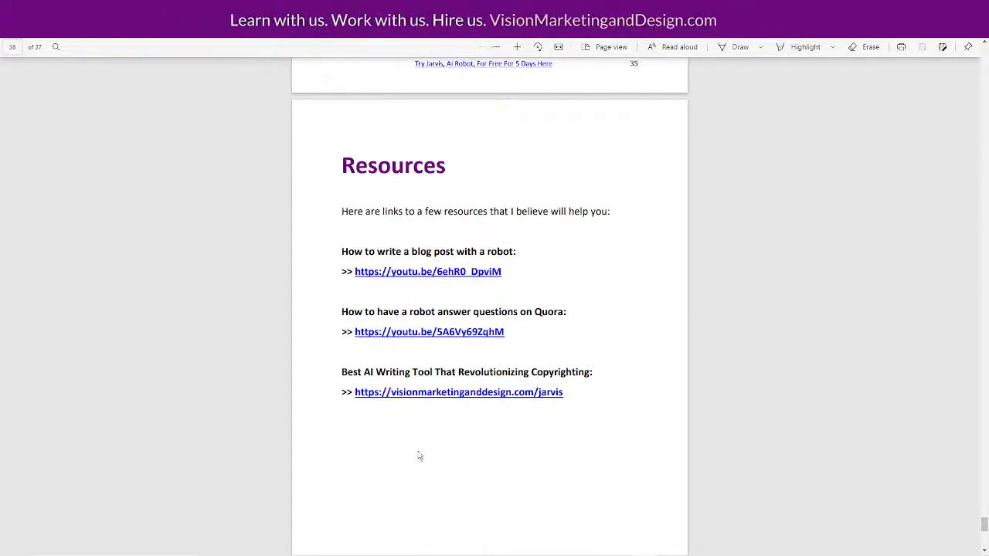
scroll(402, 453, down, 1)
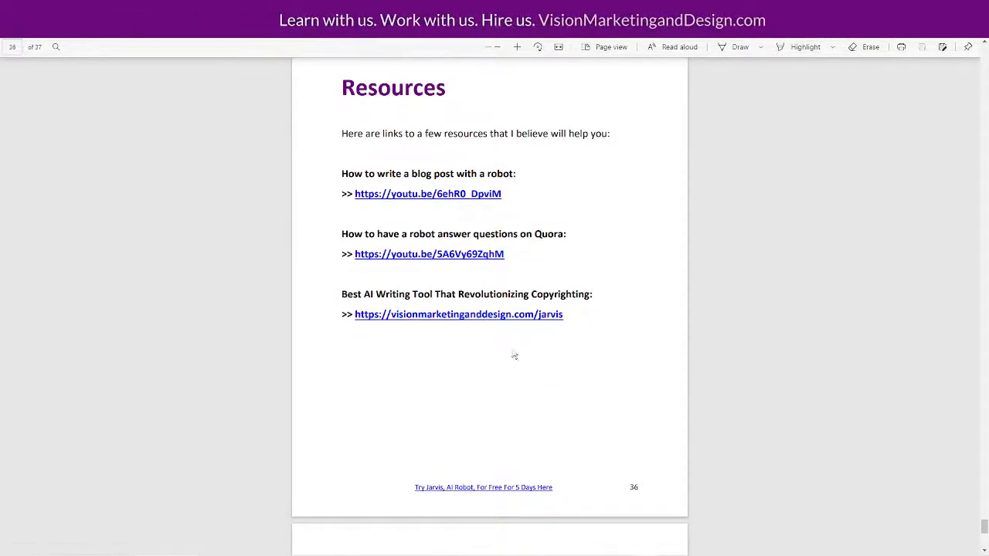
scroll(891, 424, down, 6)
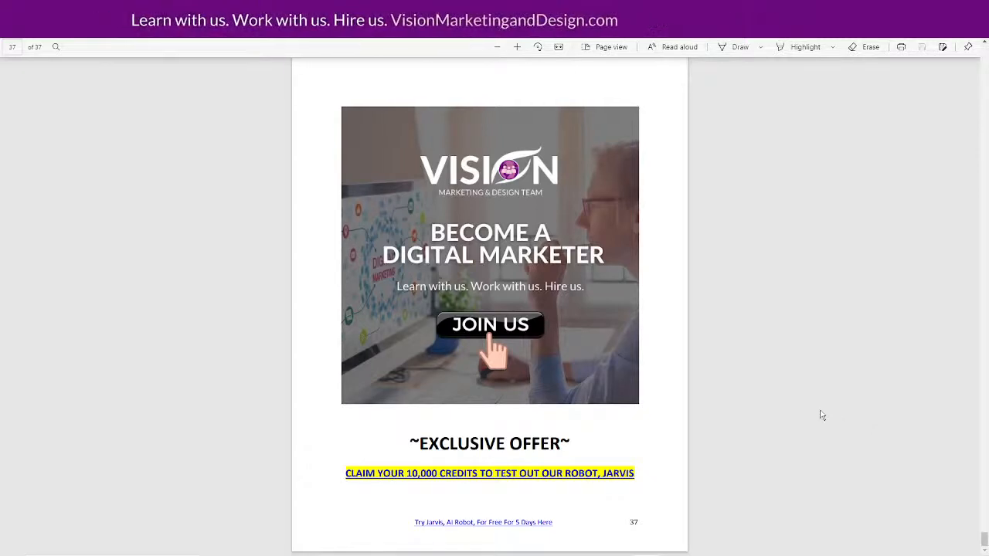
scroll(822, 412, up, 1)
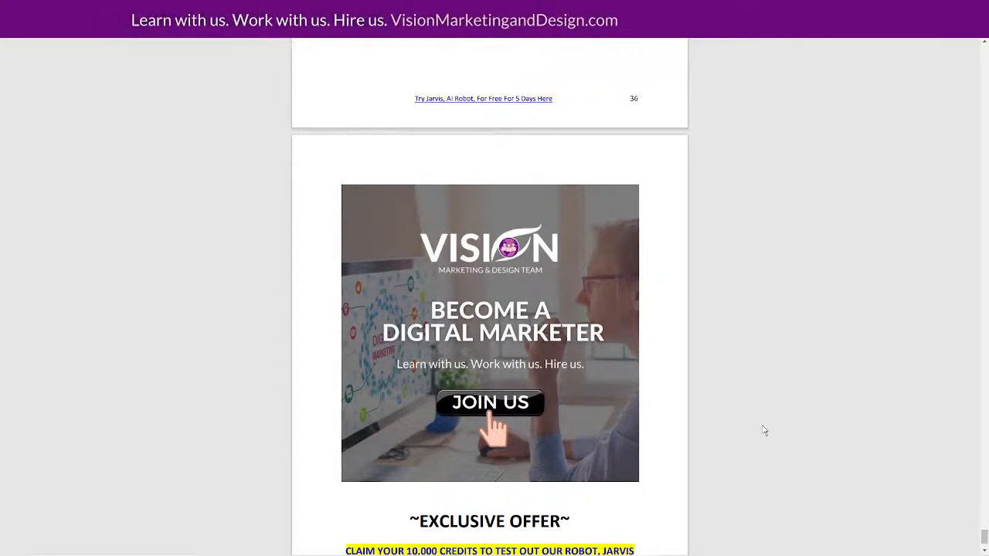
Look back through the ebook from the Resources page, past "3 Tips to Using AI Successfully", to page 15
scroll(759, 431, up, 20)
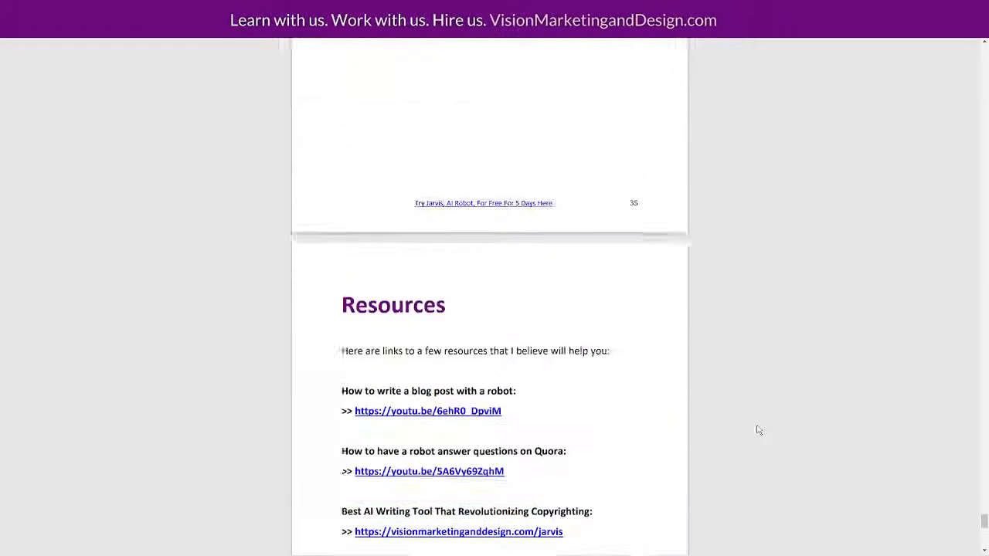
scroll(756, 417, up, 15)
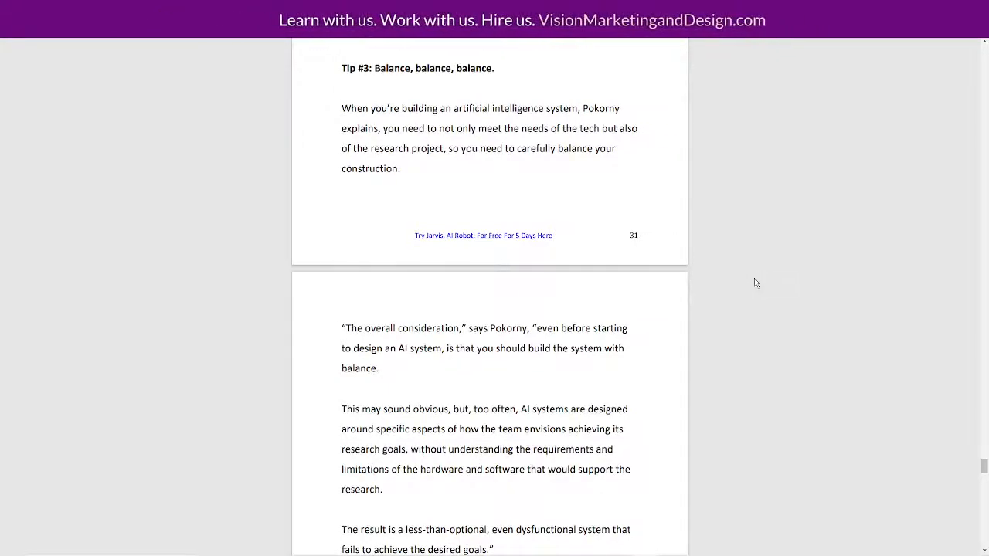
scroll(764, 298, up, 1)
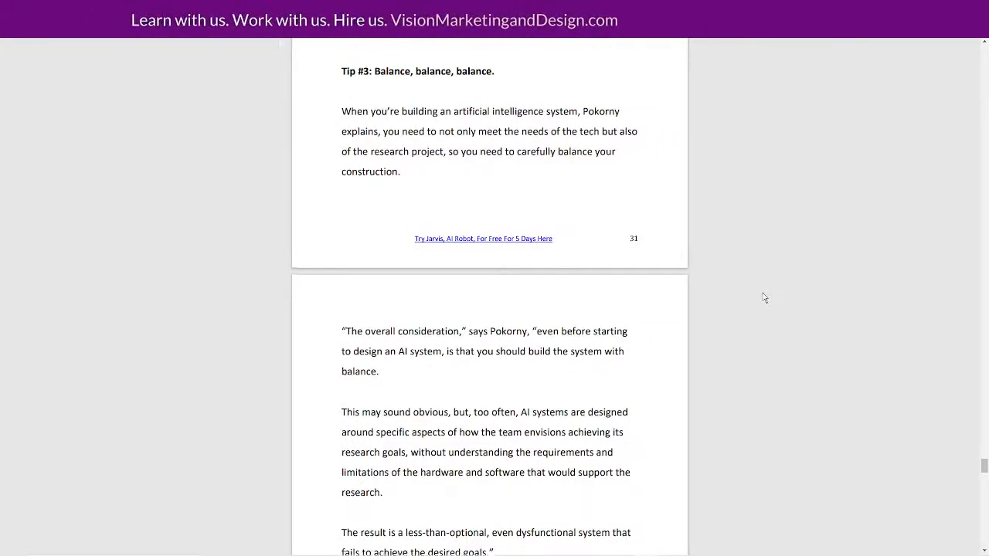
scroll(763, 297, up, 10)
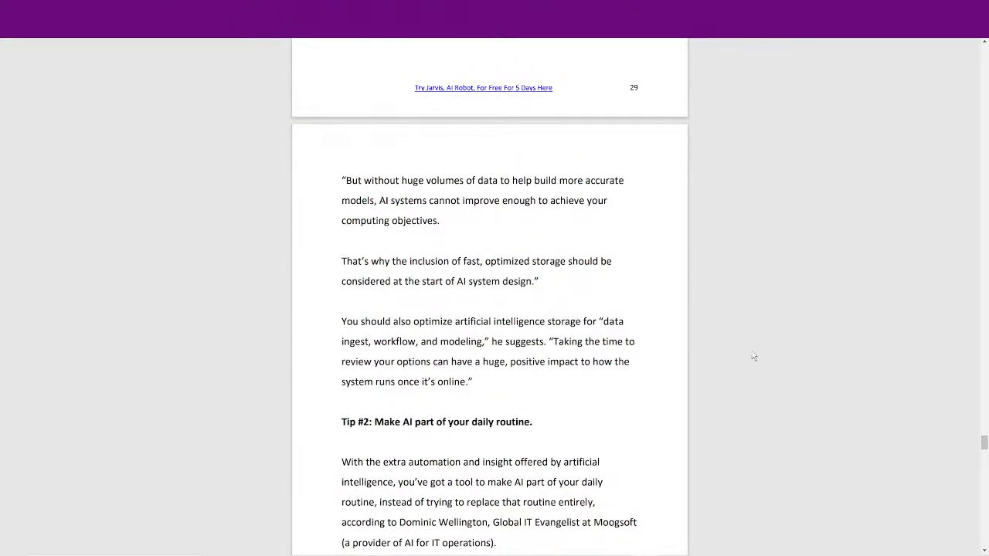
scroll(651, 320, up, 12)
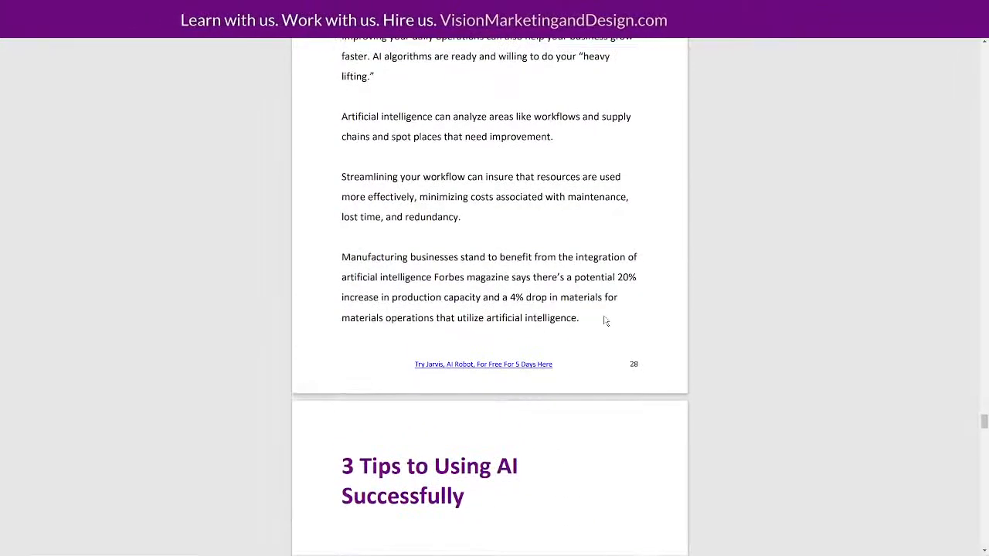
scroll(608, 325, up, 15)
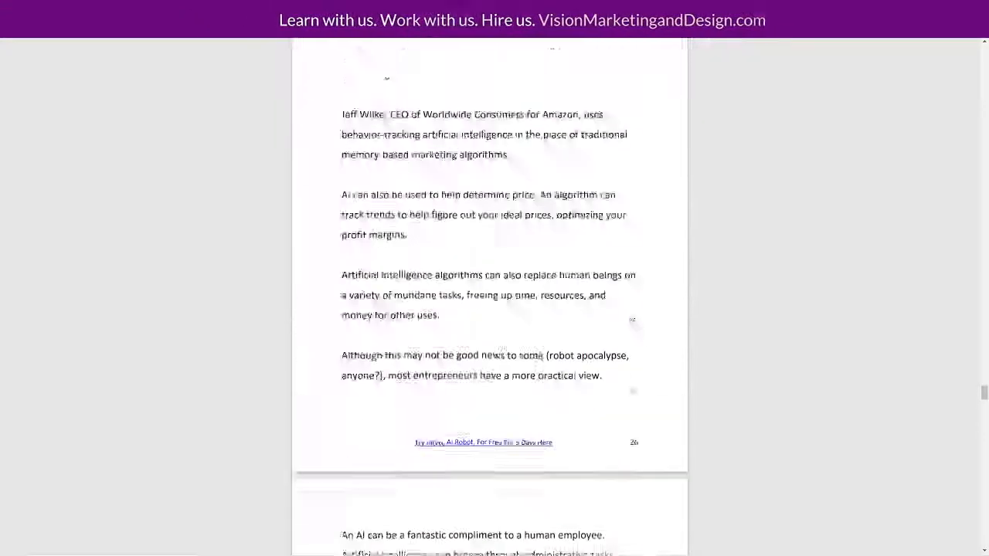
scroll(636, 323, up, 20)
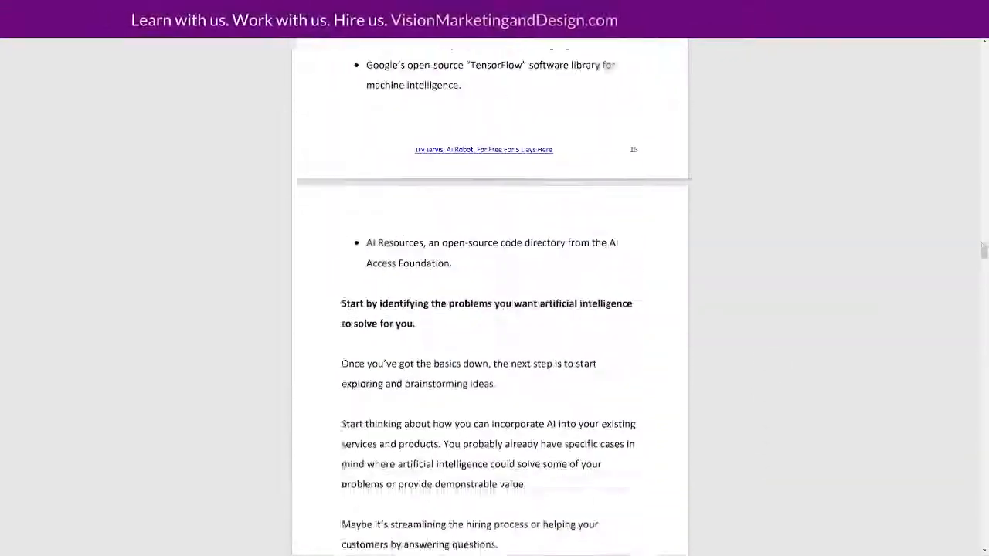
Return to the ebook's cover and look through the opening pages up to the "What AI Can Do for You" chapter
drag(985, 251, 984, 54)
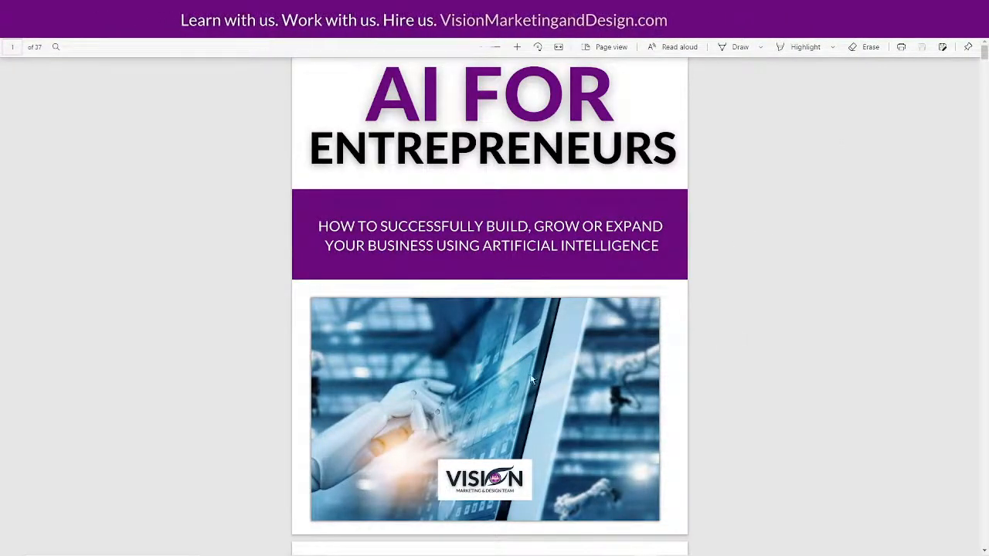
scroll(759, 395, down, 5)
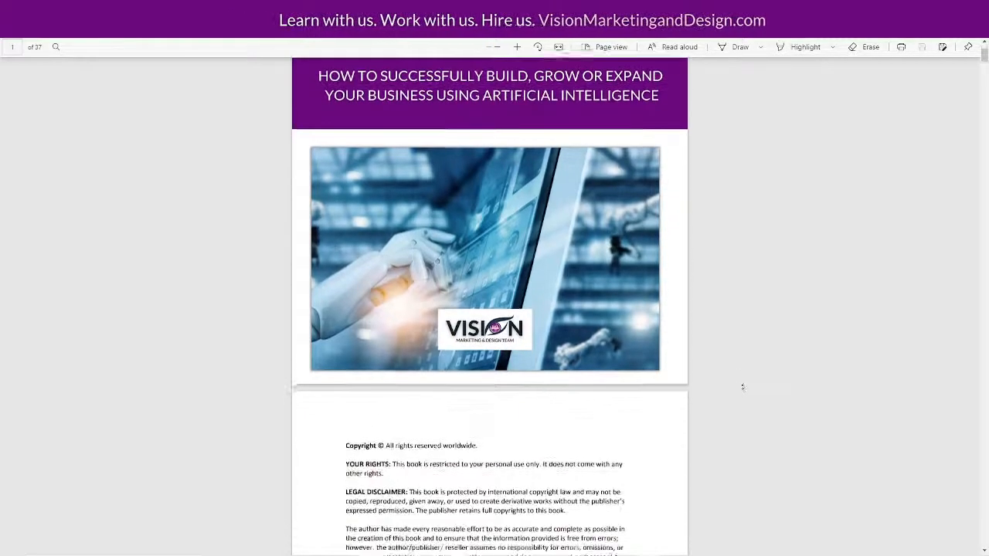
scroll(717, 378, down, 10)
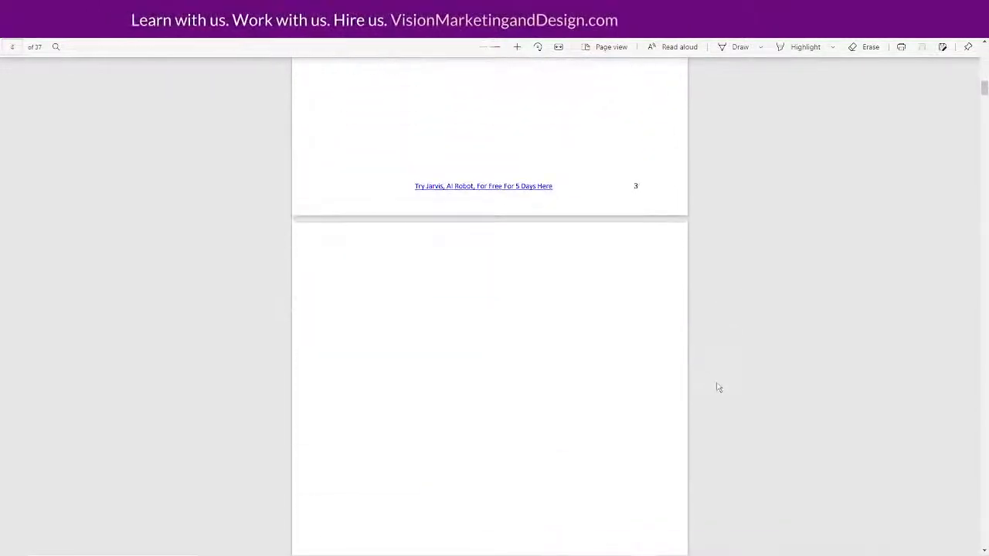
scroll(716, 384, down, 10)
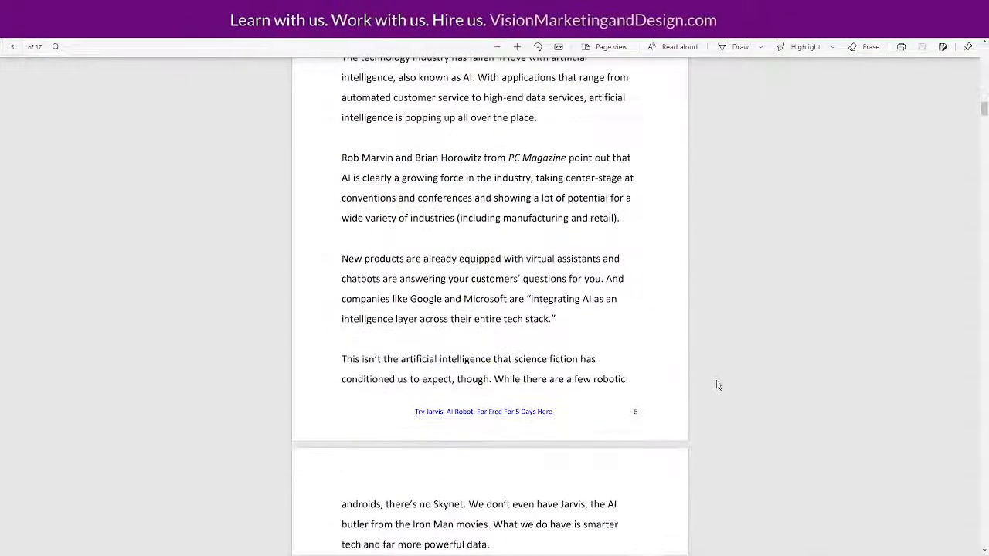
scroll(716, 384, down, 10)
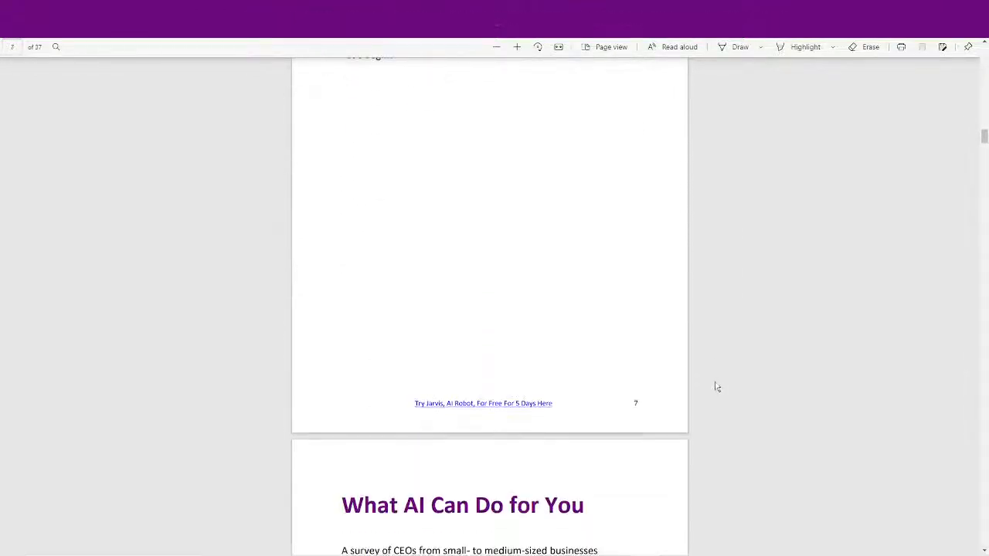
scroll(716, 390, down, 8)
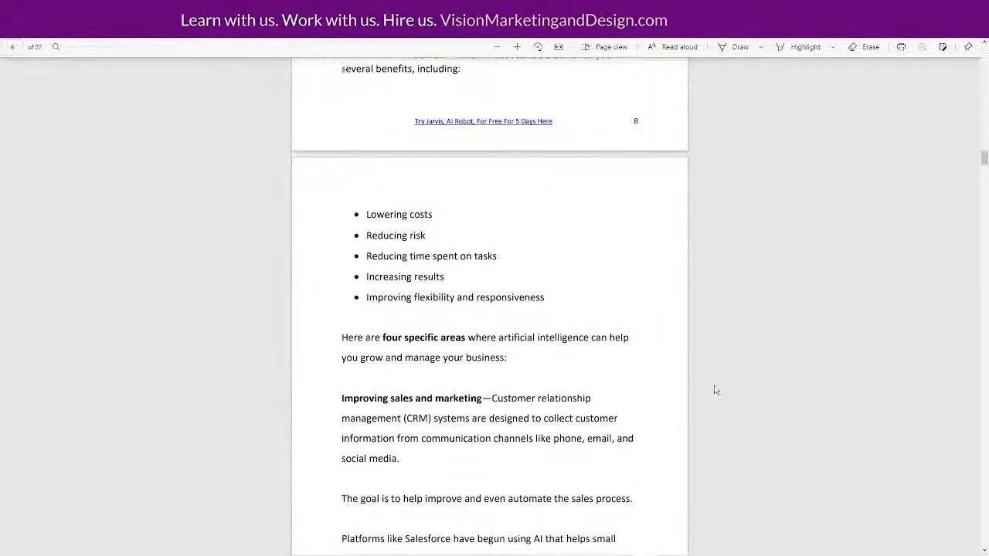
scroll(586, 305, up, 4)
scroll(586, 305, up, 2)
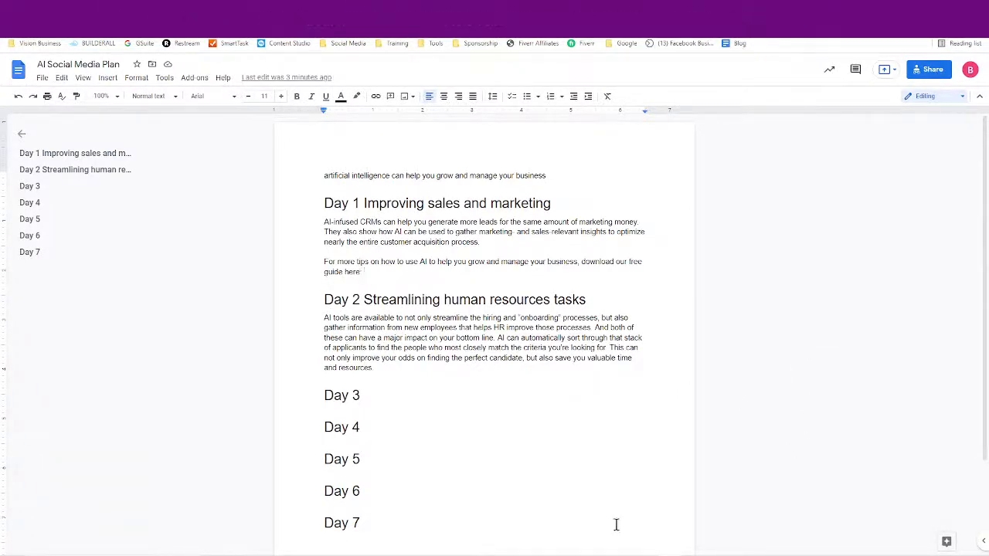
mouse_move(450, 554)
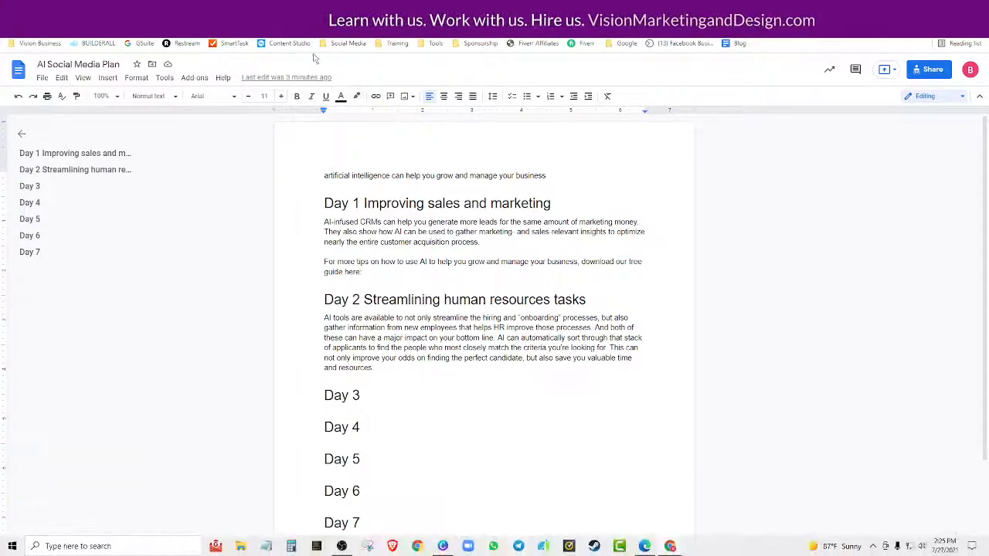
scroll(425, 357, down, 2)
scroll(472, 259, up, 2)
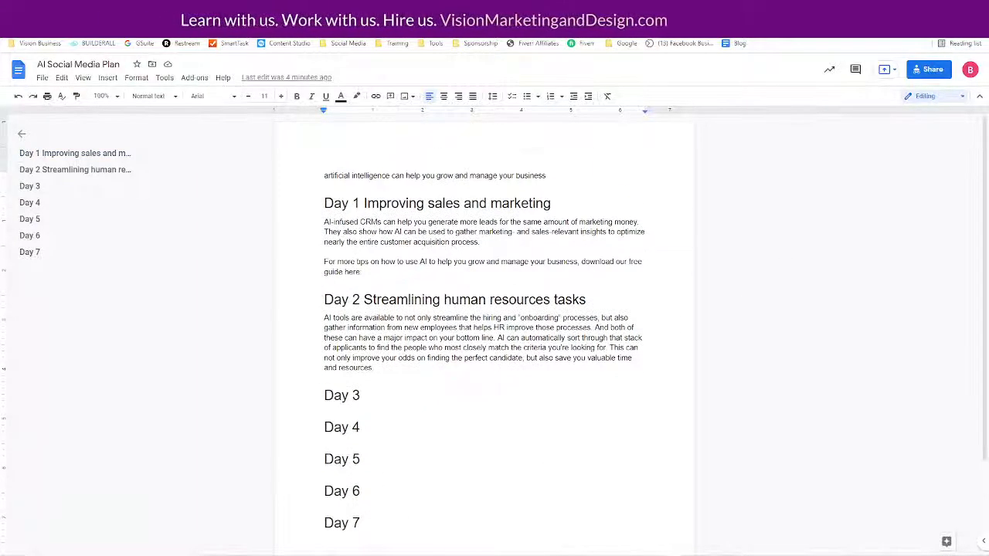
Switch to Canva, create a blank Instagram Post design and bring it up for editing
click(444, 547)
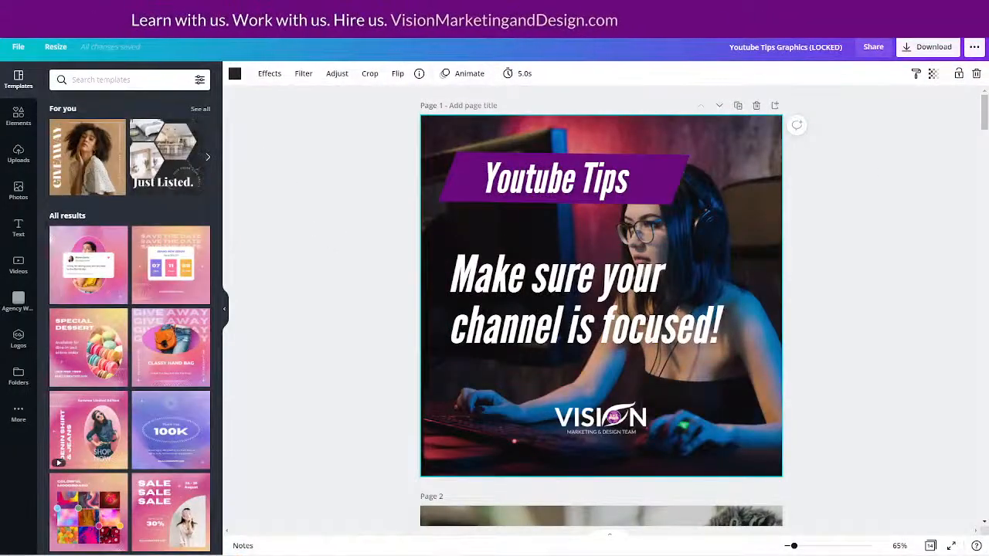
click(16, 48)
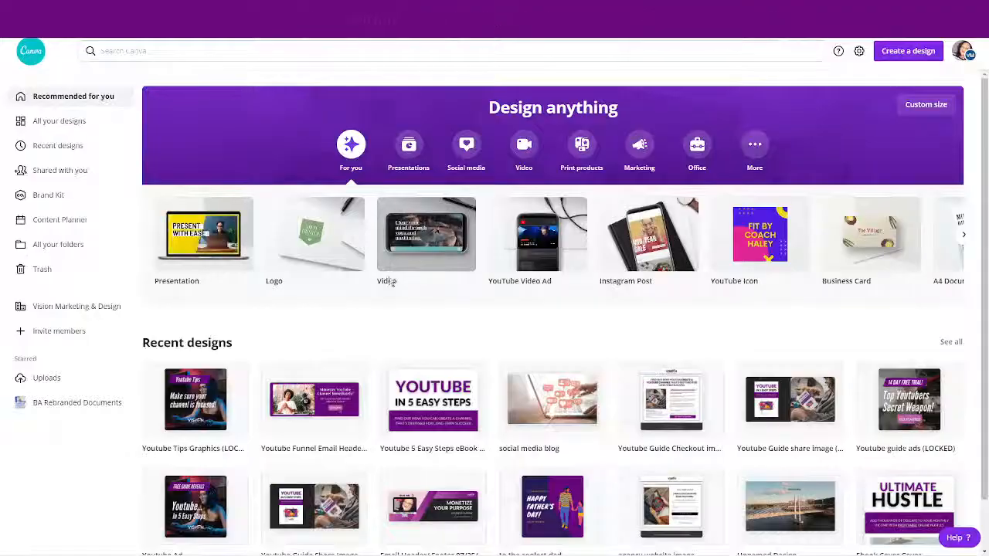
click(906, 51)
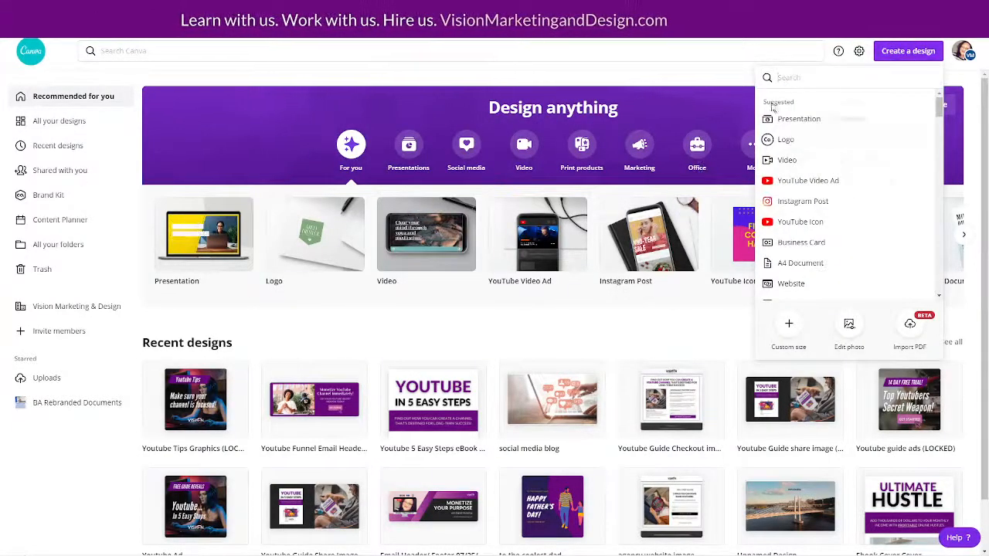
click(819, 204)
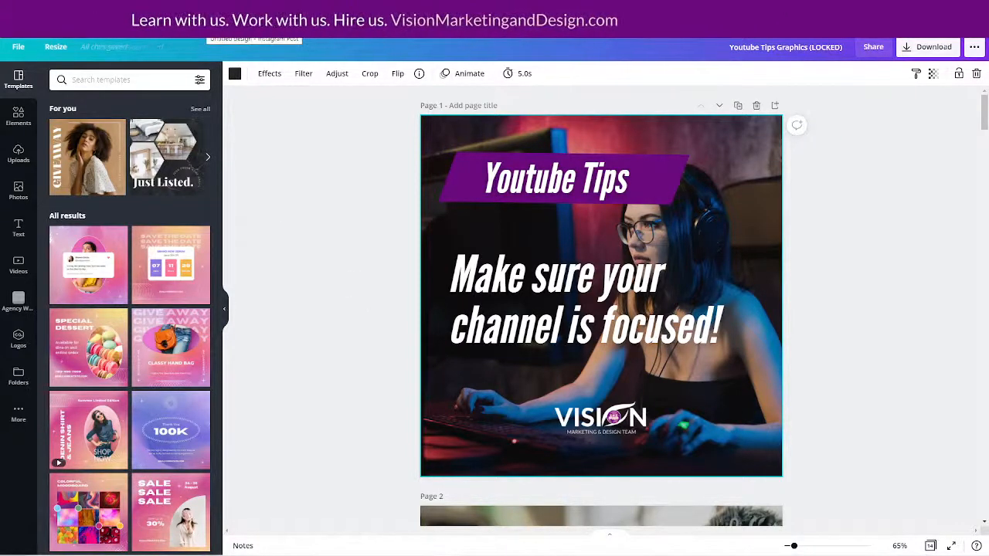
click(220, 18)
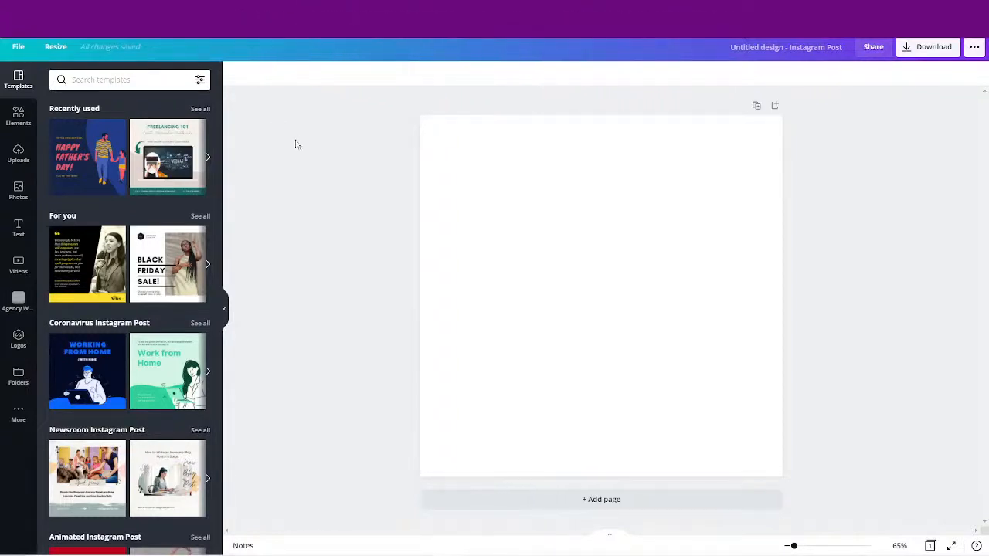
Show all recently used templates and look through them for a layout that suits the AI tips post
click(200, 109)
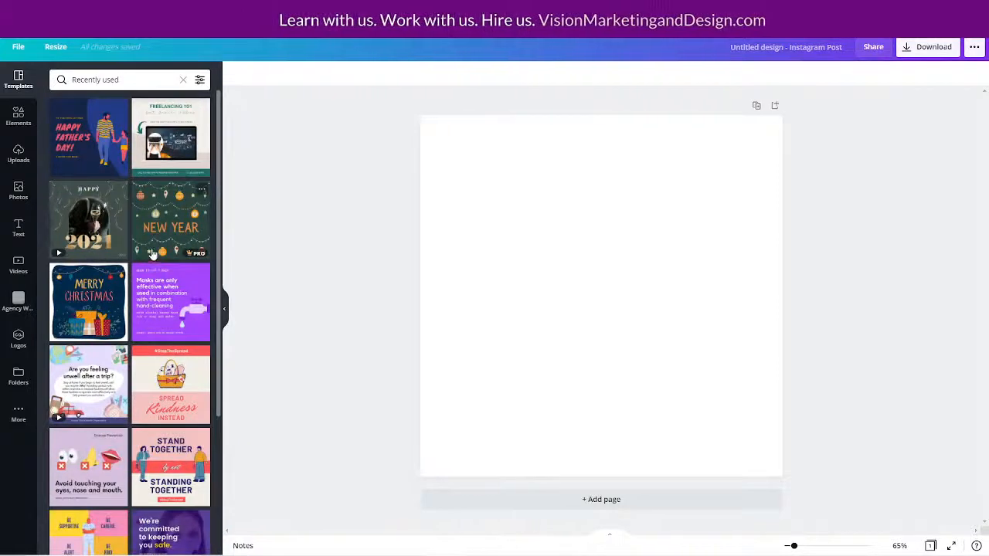
scroll(152, 255, down, 5)
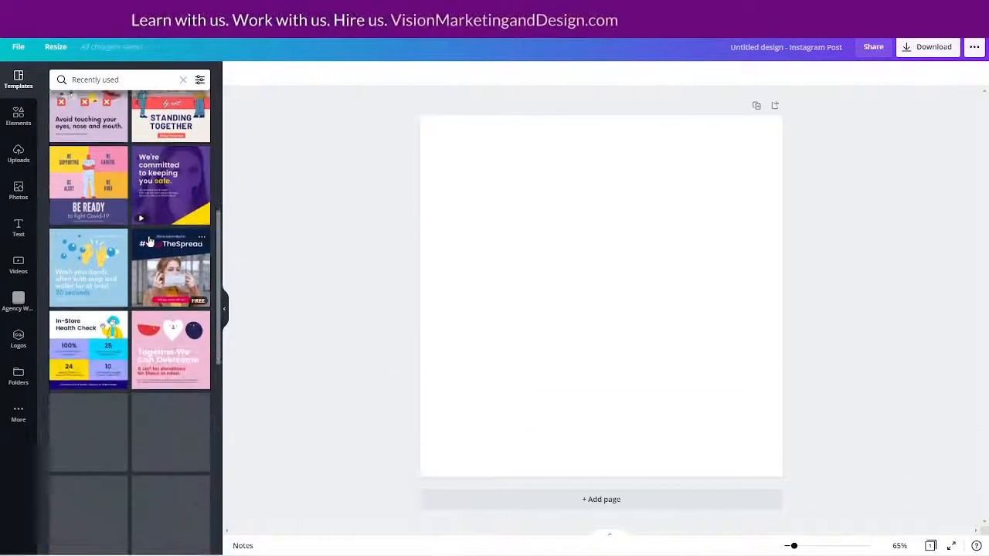
scroll(149, 242, down, 3)
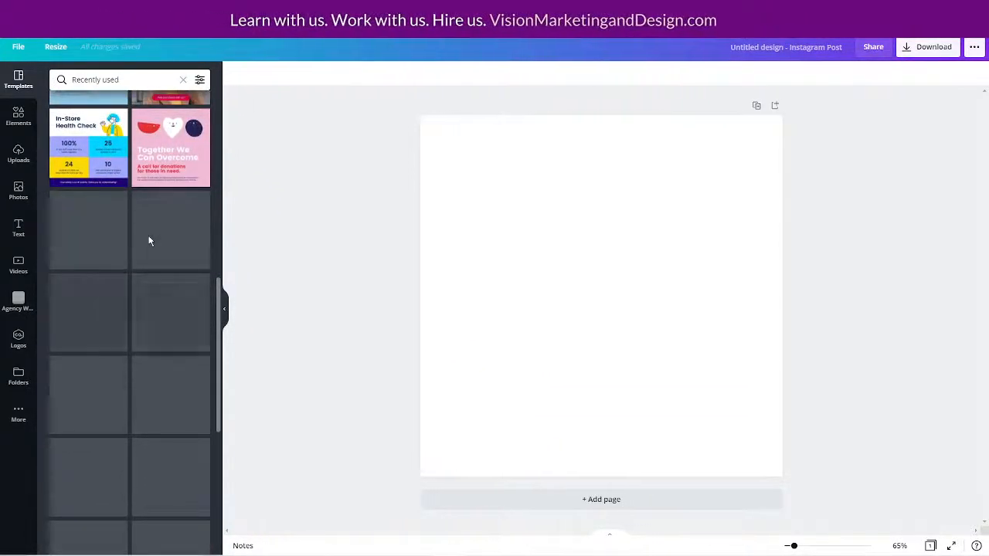
scroll(150, 247, down, 1)
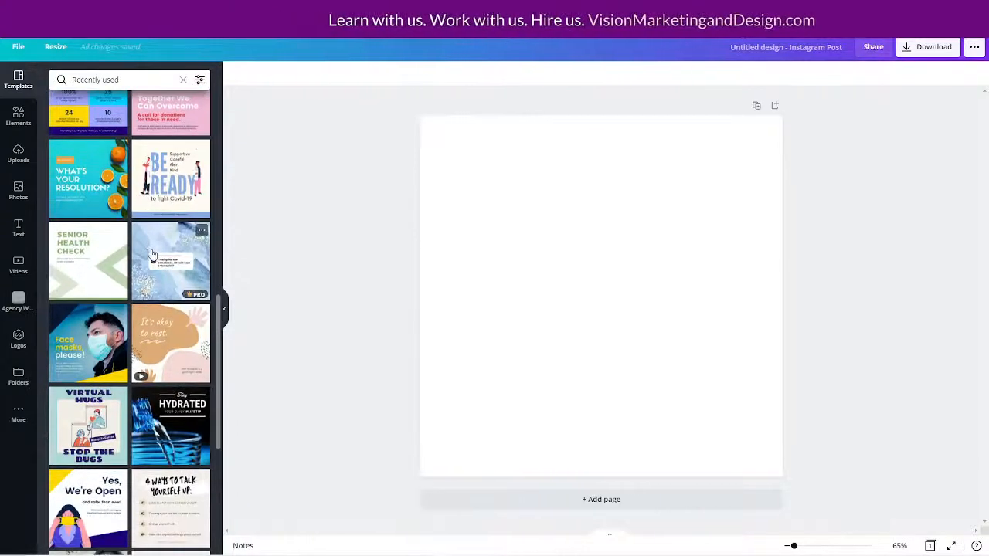
scroll(152, 255, down, 1)
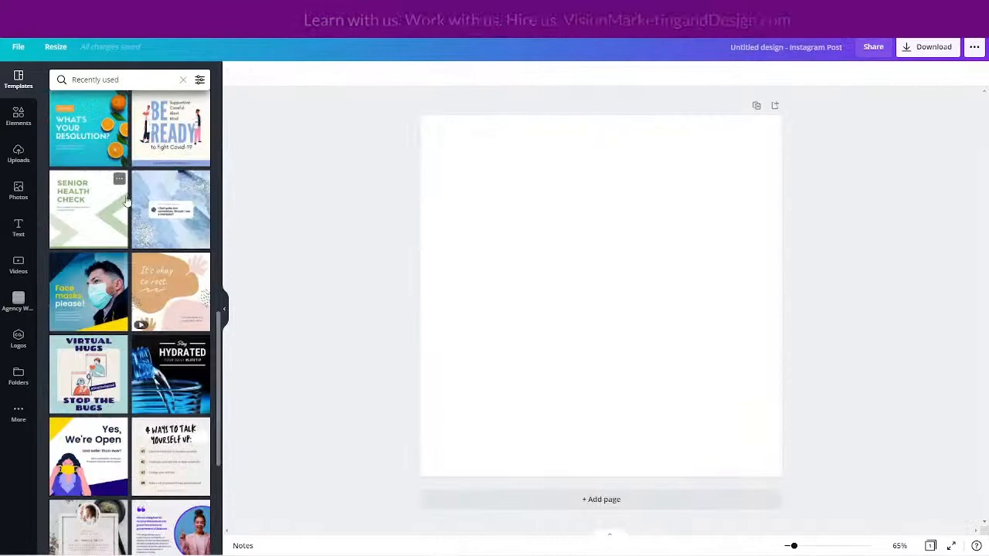
scroll(123, 224, down, 2)
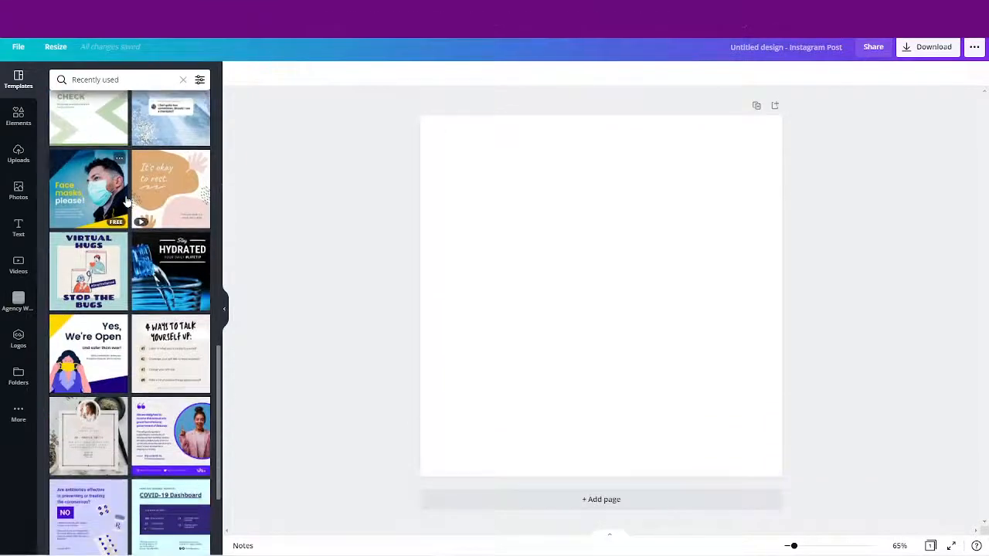
scroll(119, 231, down, 1)
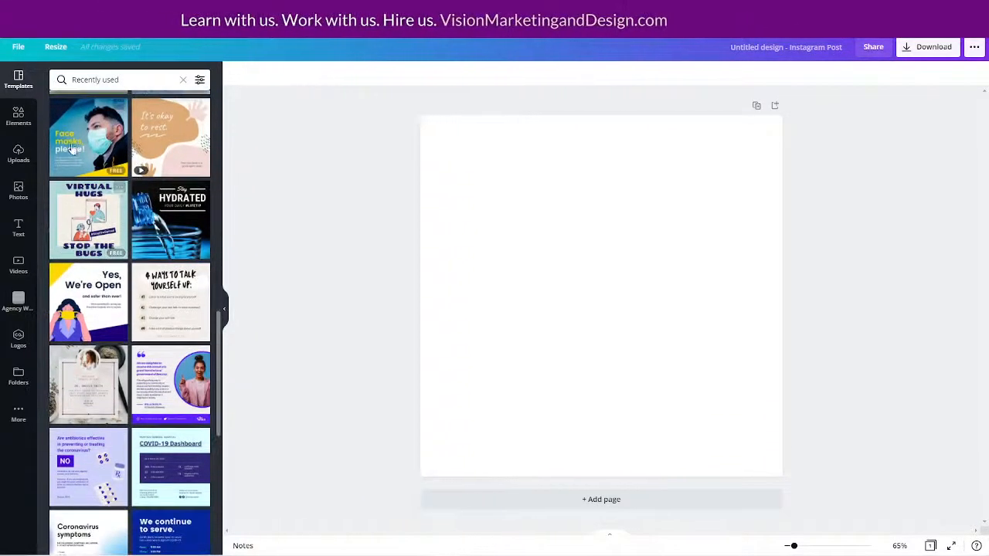
scroll(107, 338, down, 2)
scroll(142, 213, up, 2)
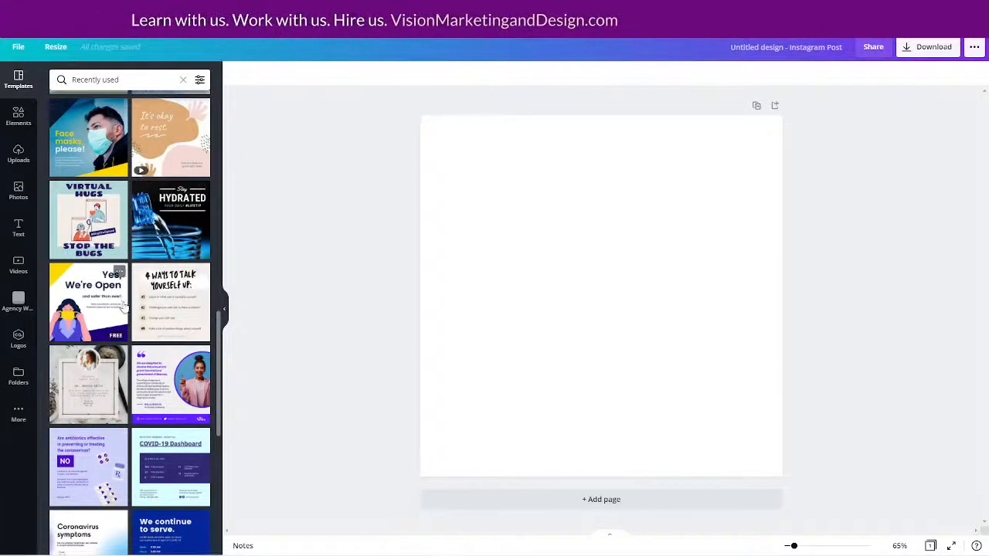
scroll(123, 307, down, 2)
scroll(124, 307, down, 4)
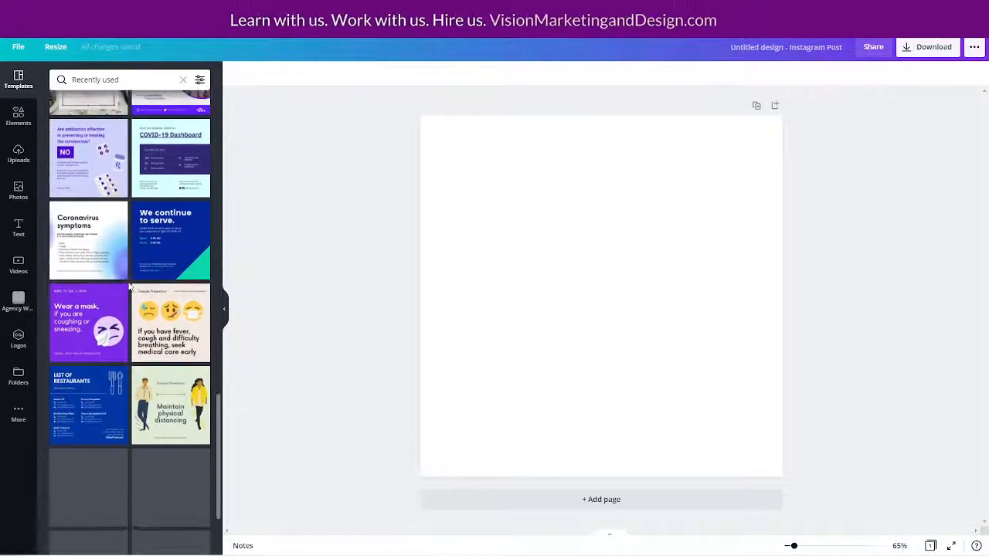
scroll(129, 288, down, 4)
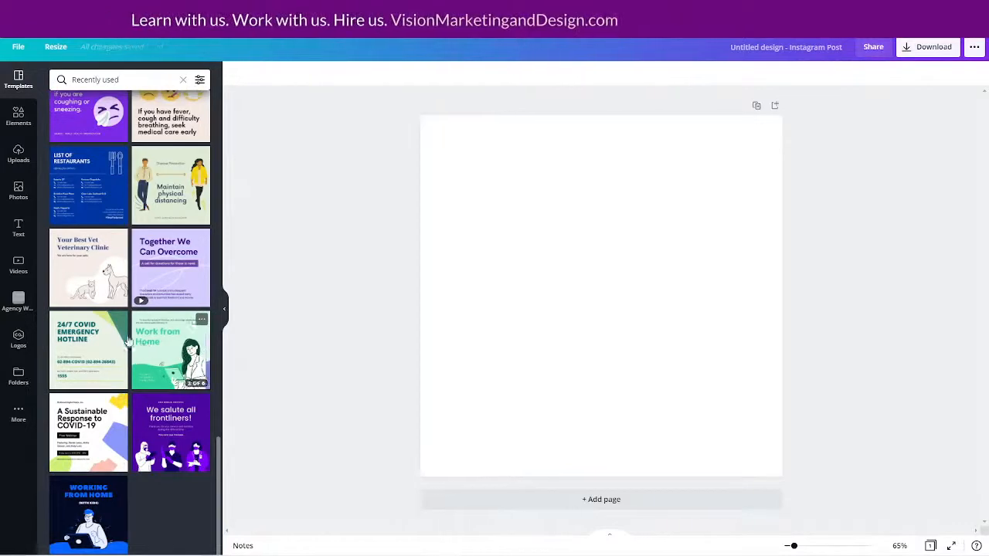
scroll(128, 297, up, 2)
scroll(130, 289, down, 2)
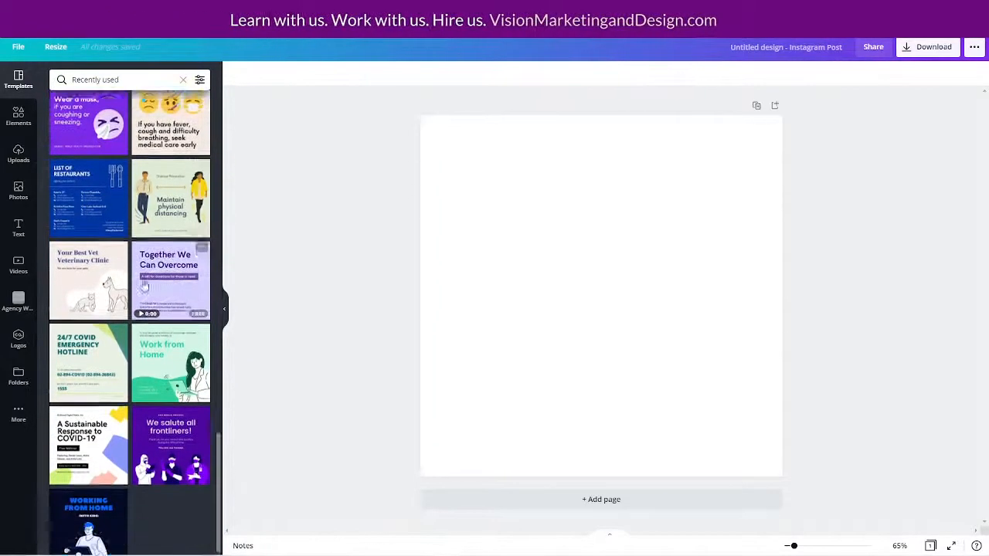
Apply the "Face masks, please!" template to the blank page
scroll(156, 290, up, 6)
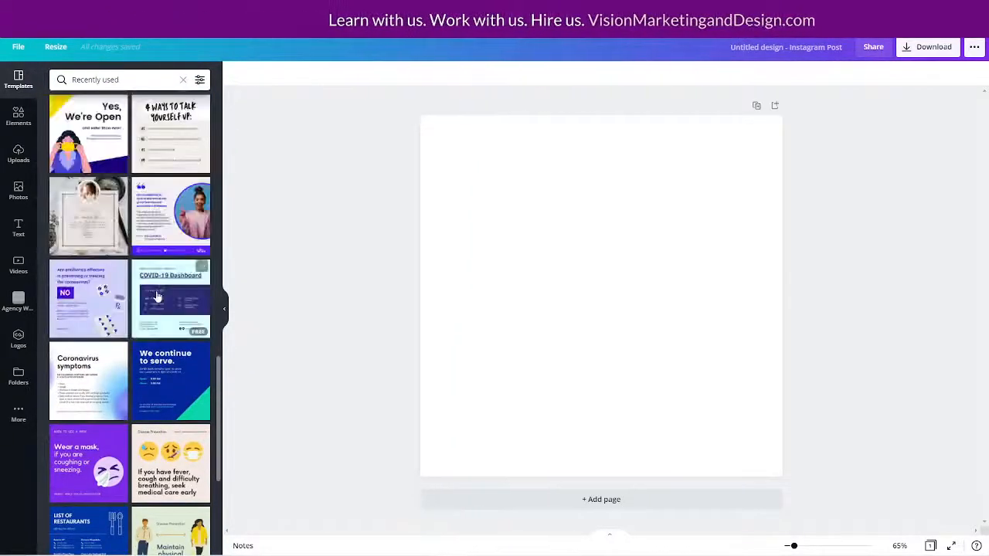
scroll(147, 309, up, 4)
scroll(146, 209, up, 6)
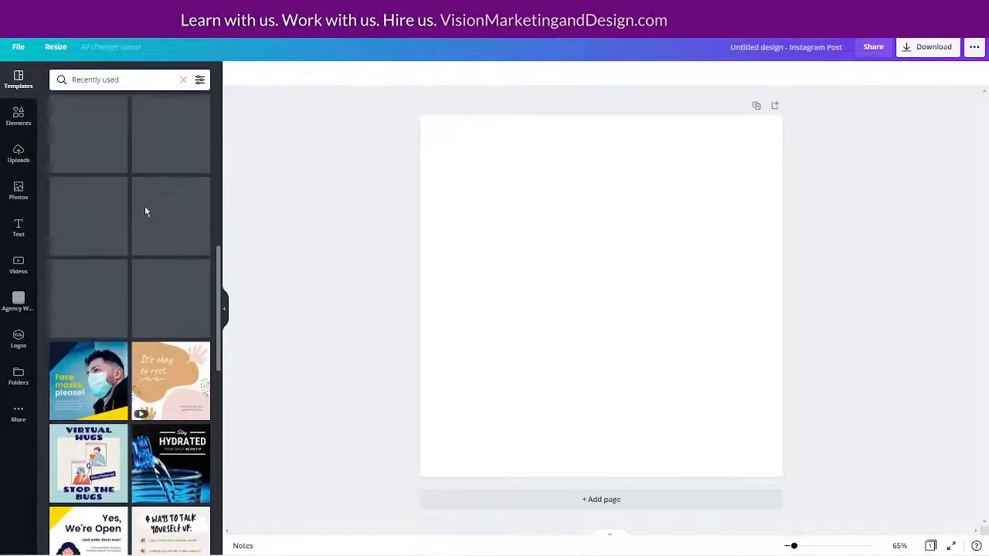
click(72, 412)
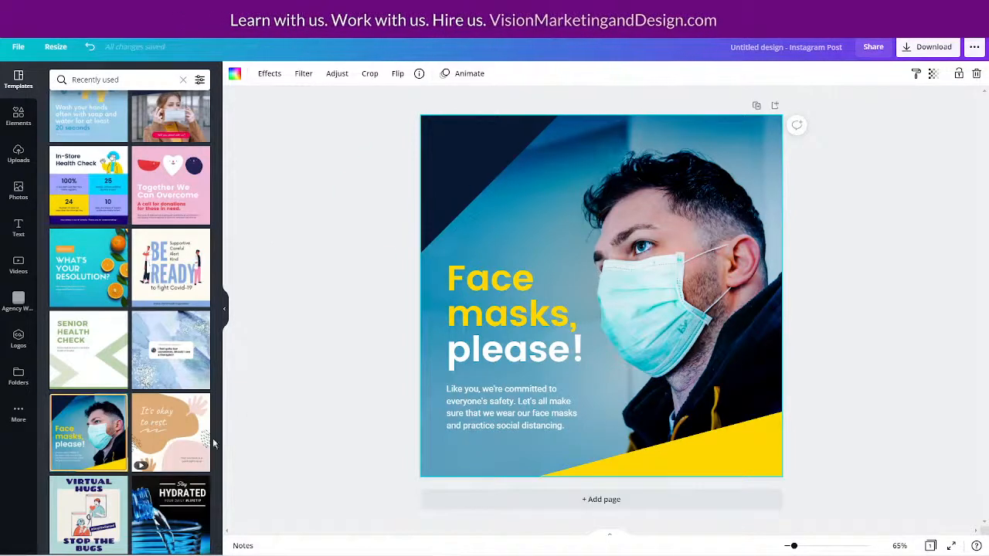
Apply the recently used "#StopTheSpread" template with the masked woman to the page
scroll(142, 374, up, 3)
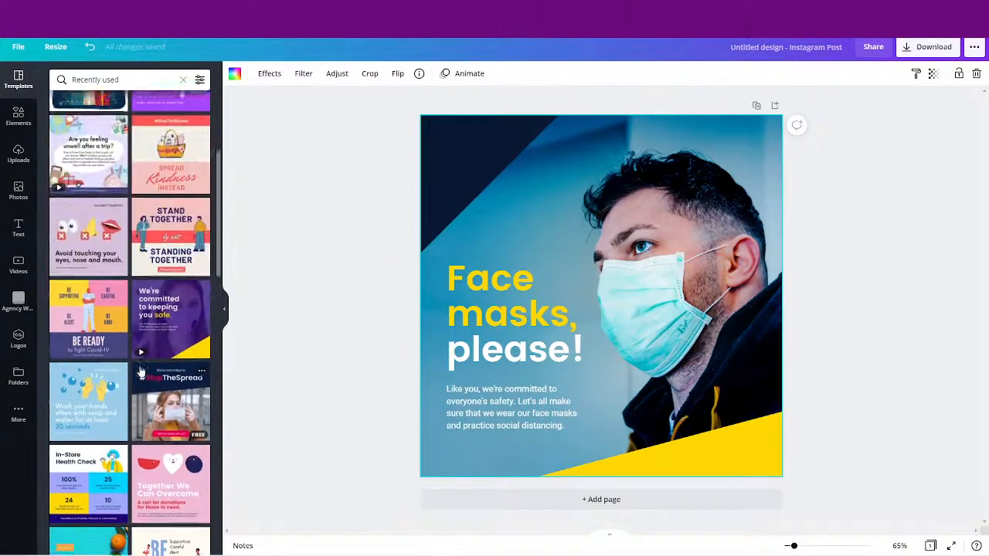
scroll(141, 374, up, 2)
click(146, 417)
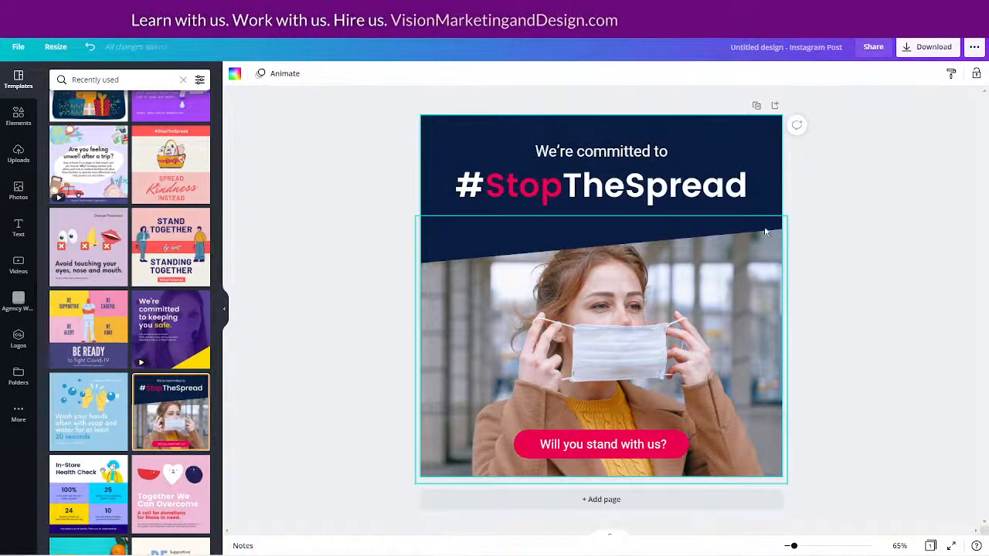
Open the "We're committed to" line above the hashtag headline for text editing and select its wording
click(651, 154)
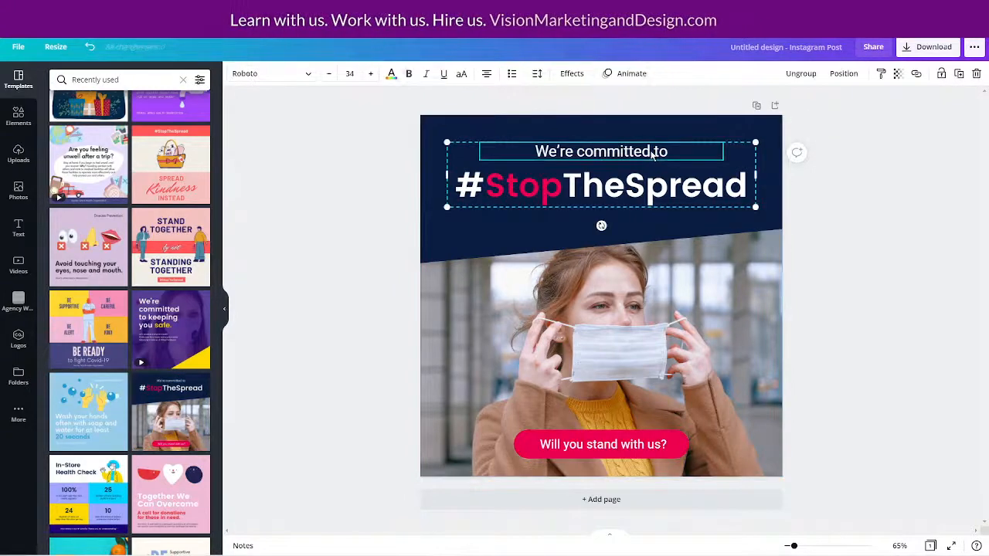
double_click(651, 153)
click(684, 151)
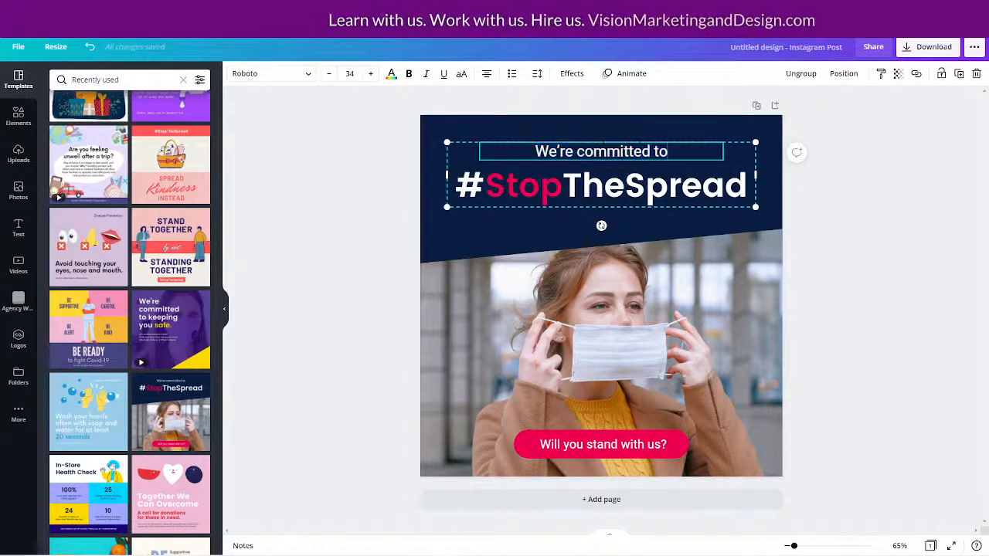
drag(535, 151, 652, 151)
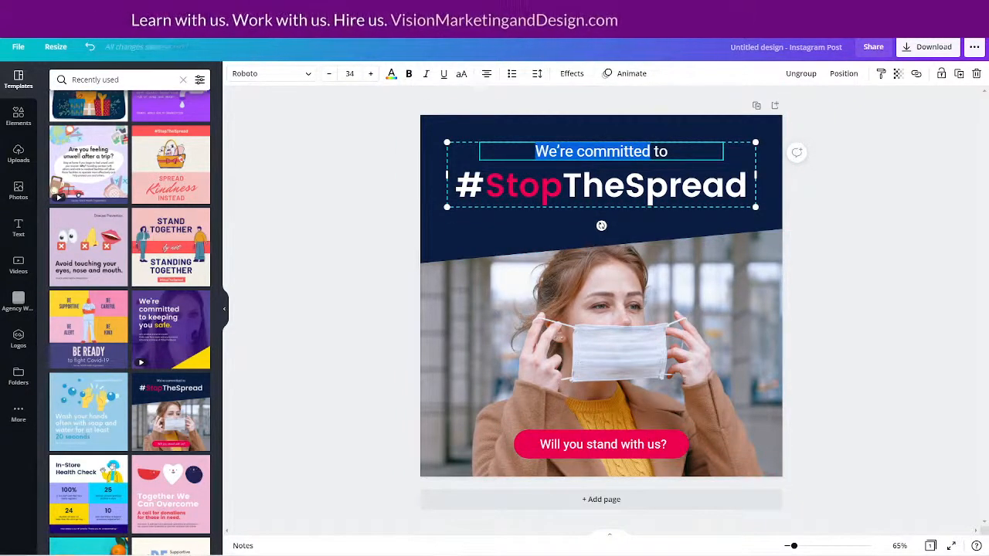
Check the topic wording in the AI Social Media Plan document behind the Canva window, and return to the full-size design
click(954, 5)
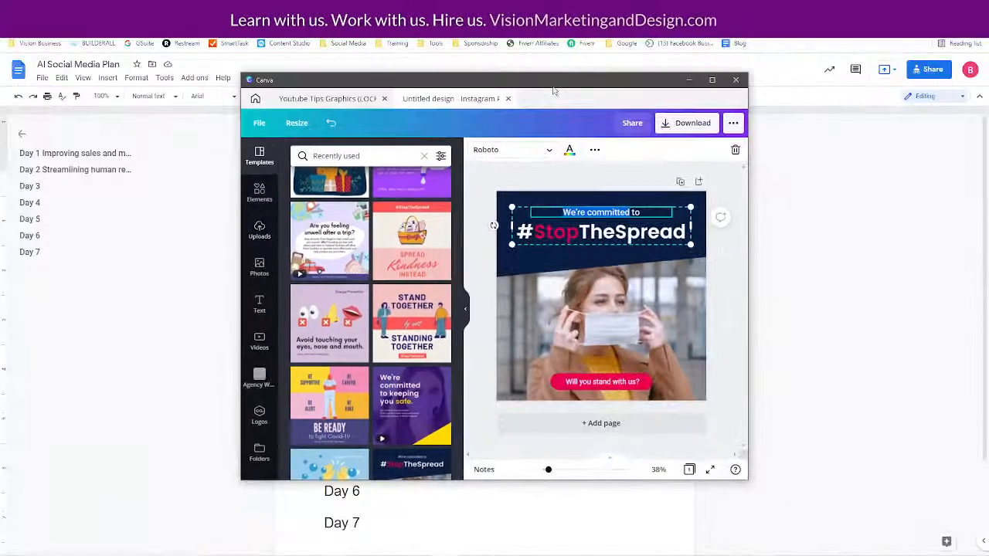
drag(565, 83, 153, 211)
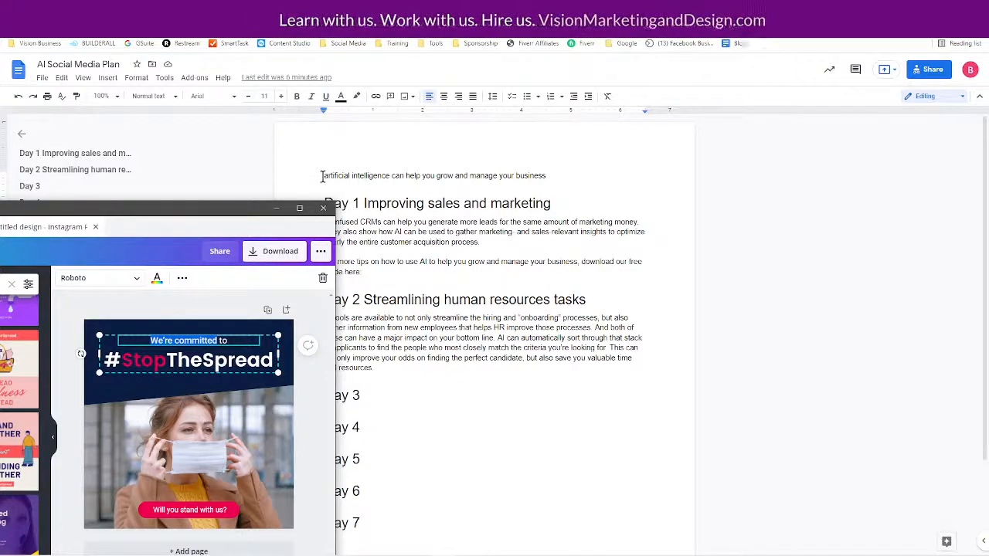
drag(206, 206, 710, 50)
click(802, 53)
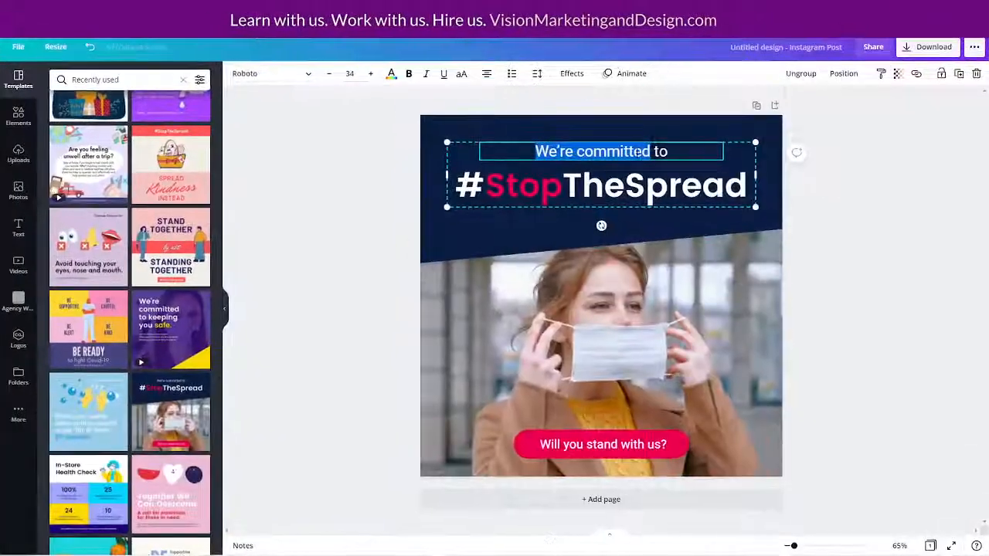
drag(663, 151, 669, 152)
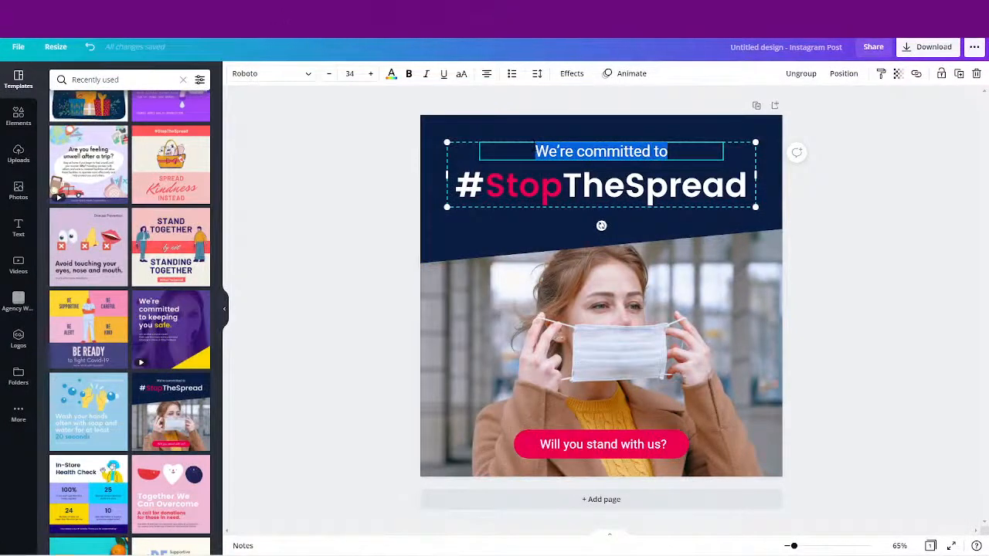
text(A)
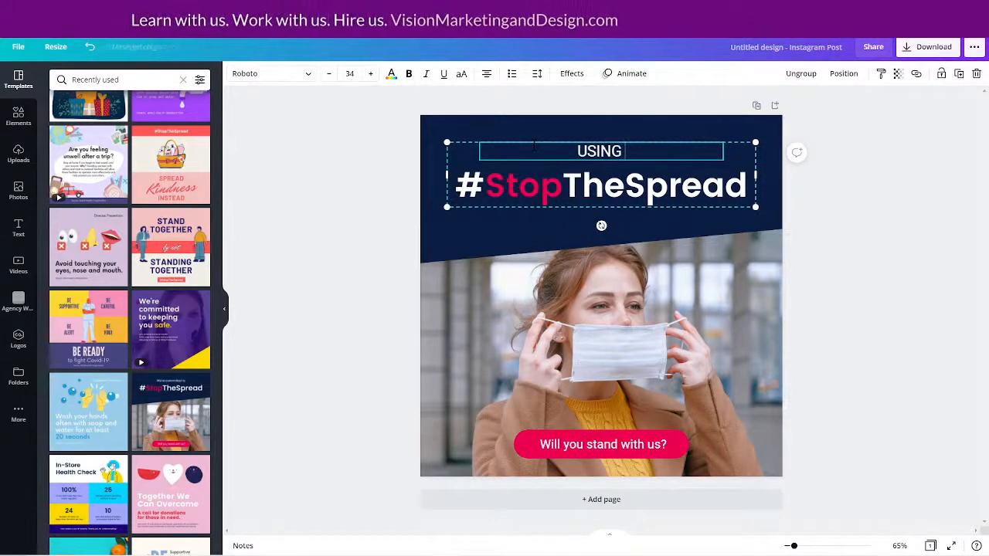
text(SING AI)
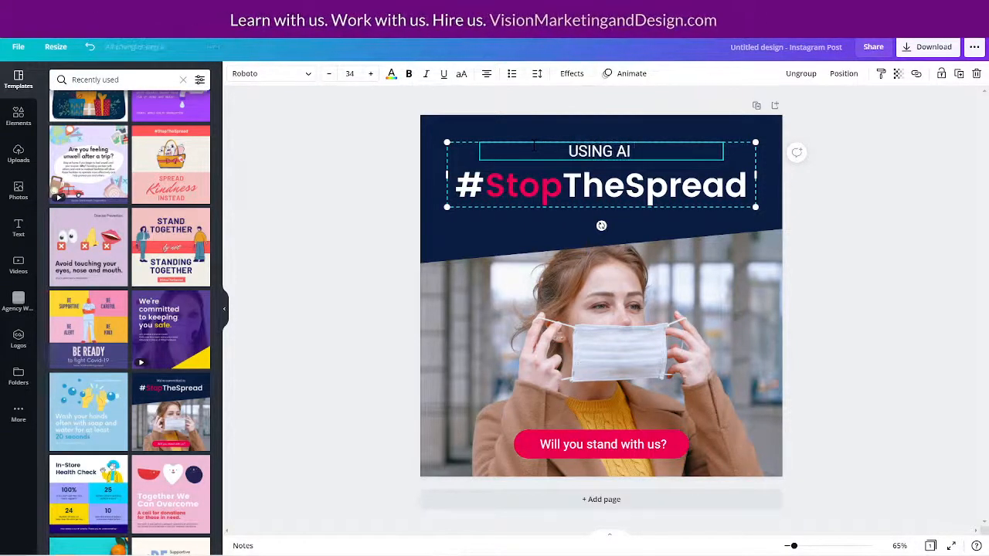
text( TO GROW)
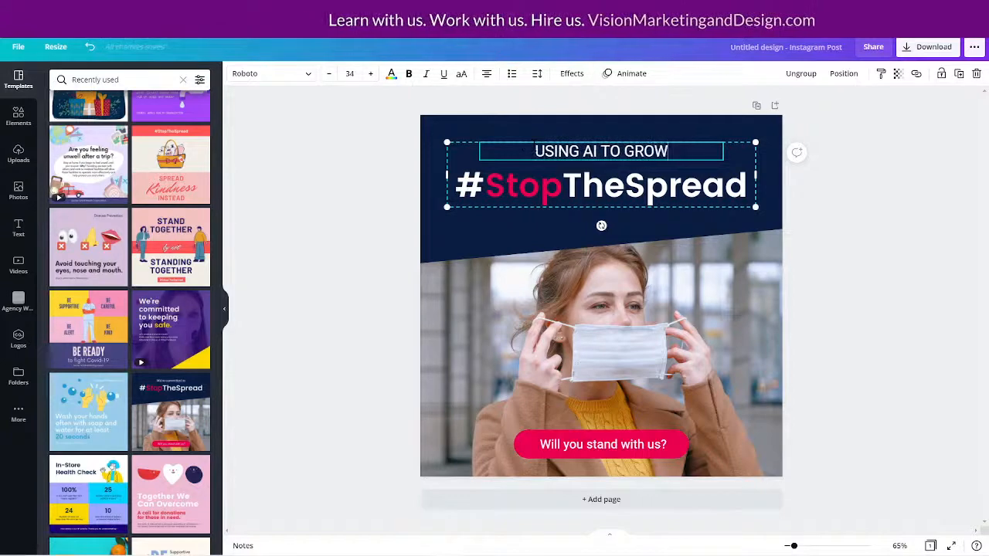
key(BackSpace)
key(BackSpace)
key(BackSpace)
key(BackSpace)
key(BackSpace)
key(BackSpace)
key(BackSpace)
key(BackSpace)
key(BackSpace)
key(BackSpace)
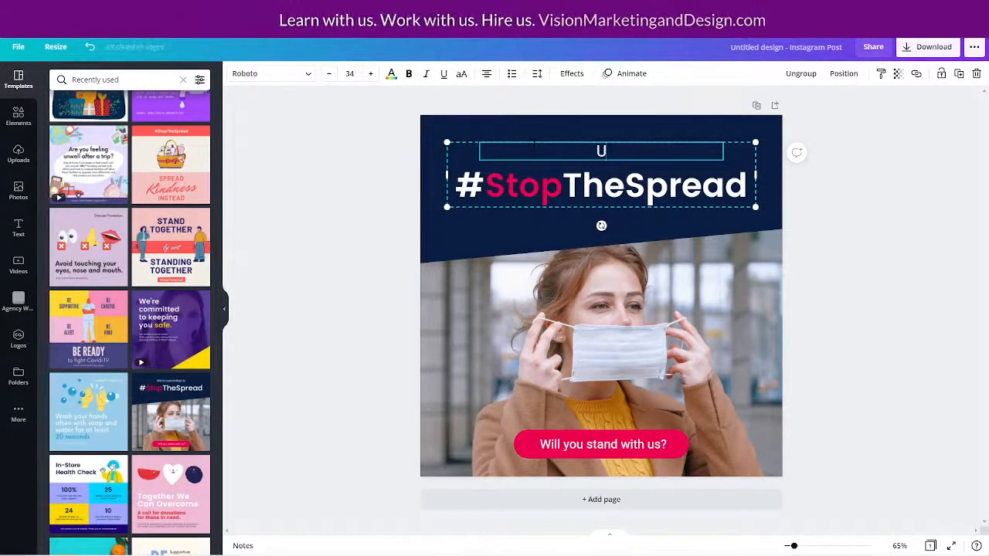
key(BackSpace)
Enter "GROW YOUR BUSINESS WITH" as the small line above the hashtag headline
text(GROW YOUR )
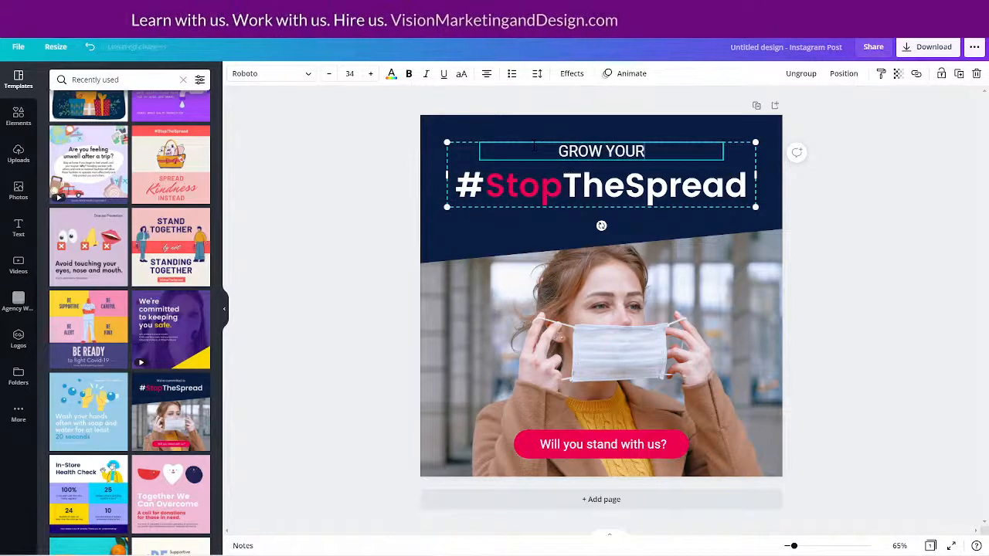
text(BSU)
key(BackSpace)
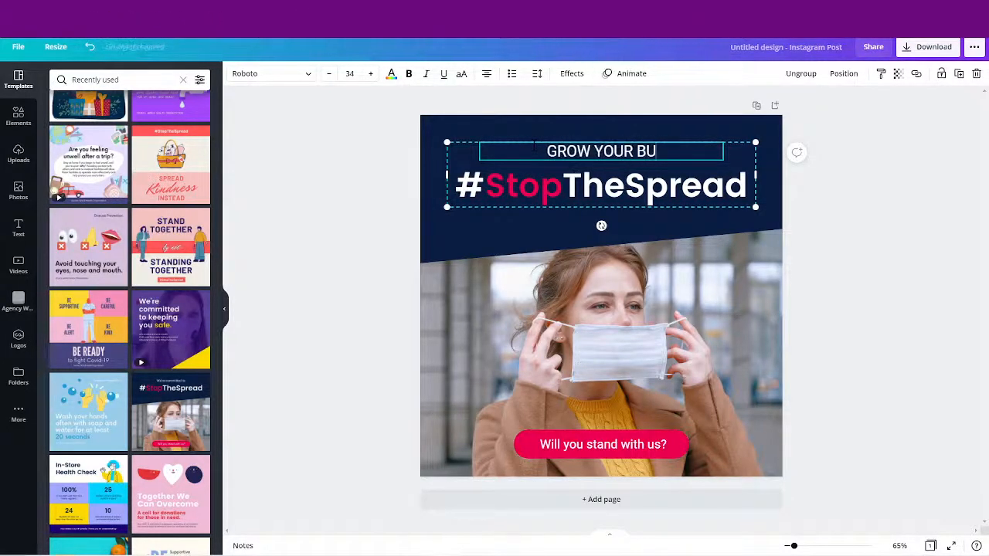
text(SS WITH A)
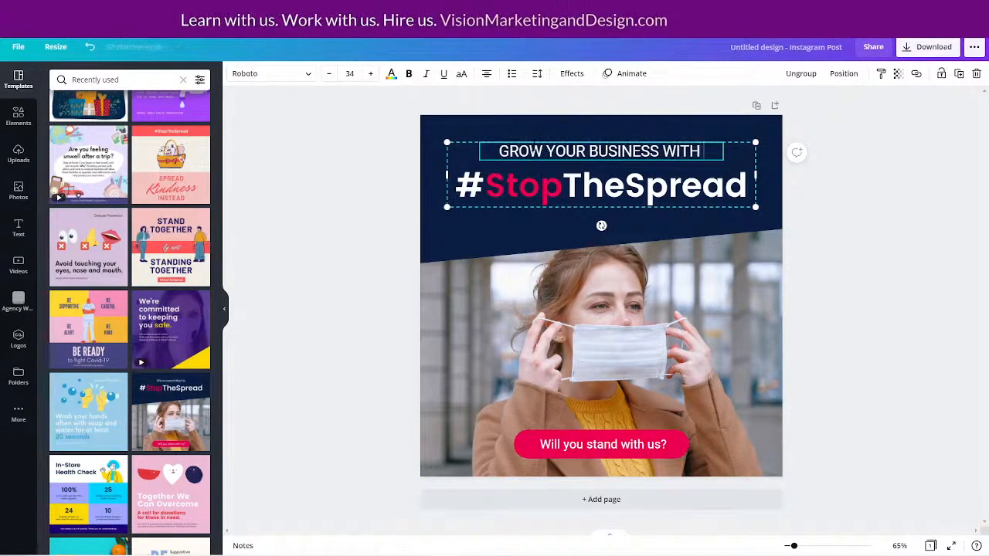